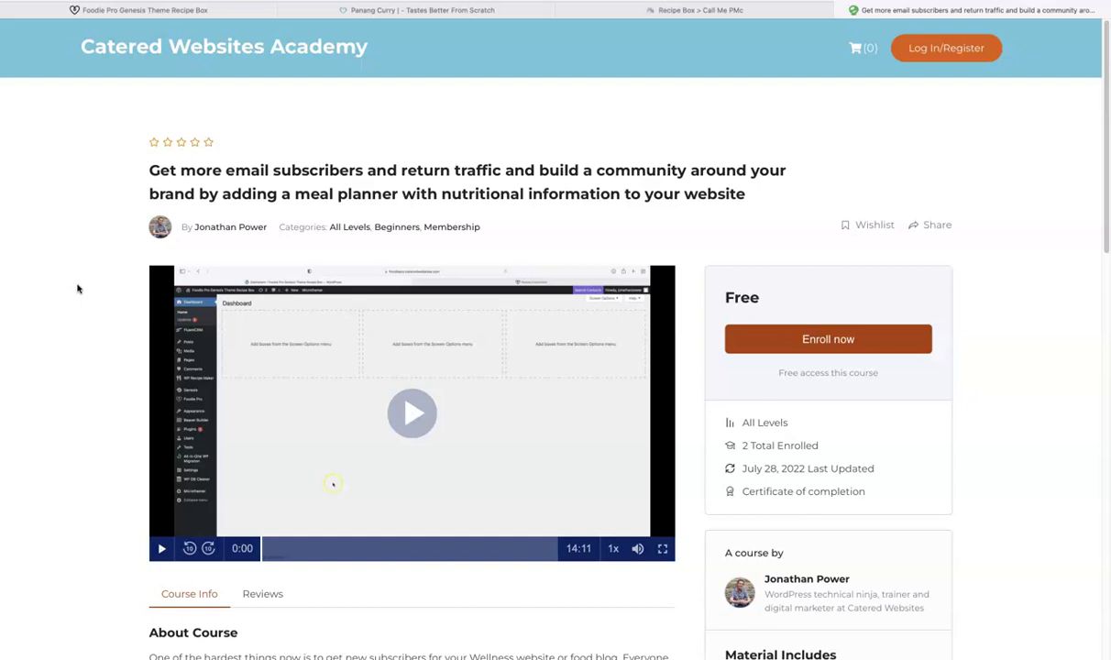
Step: Switch to the 'Foodie Pro Genesis Theme Recipe Box' blog tab
left_click(74, 275)
left_click(146, 11)
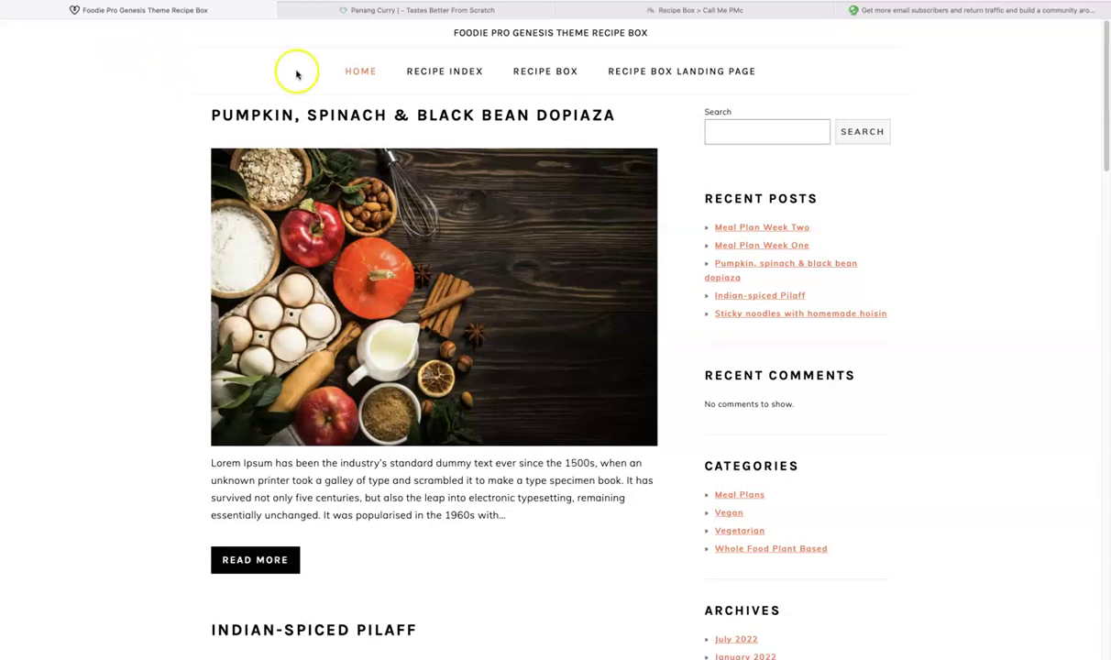
Step: Open the Pumpkin, Spinach & Black Bean Dopiaza recipe from the Recipe Index
left_click(430, 77)
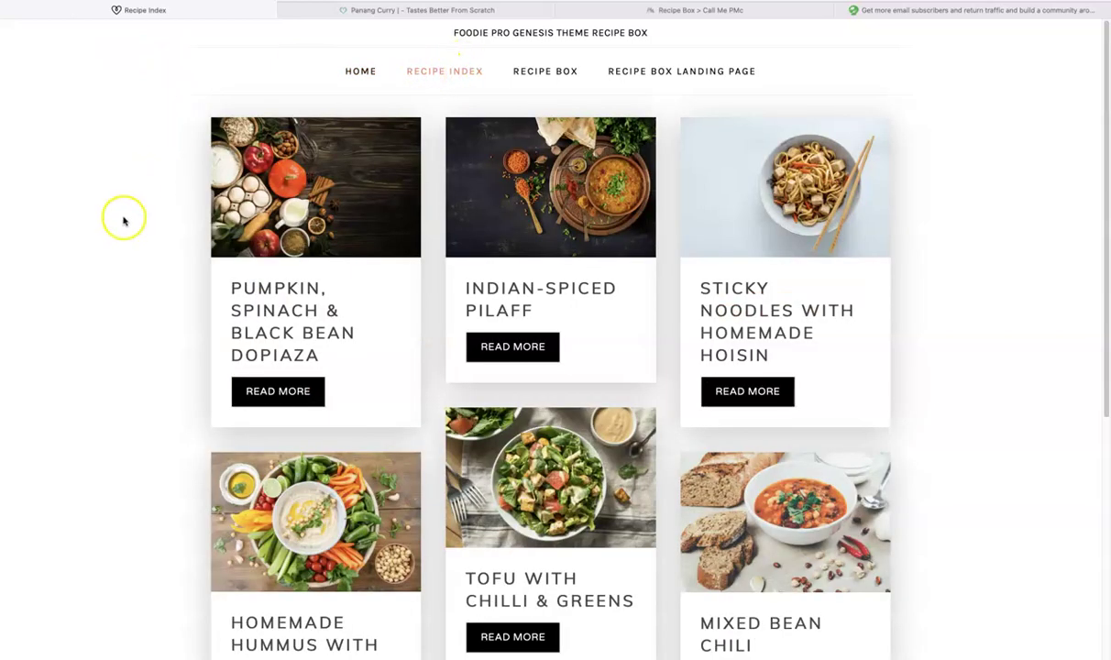
scroll(128, 229, "down", 1)
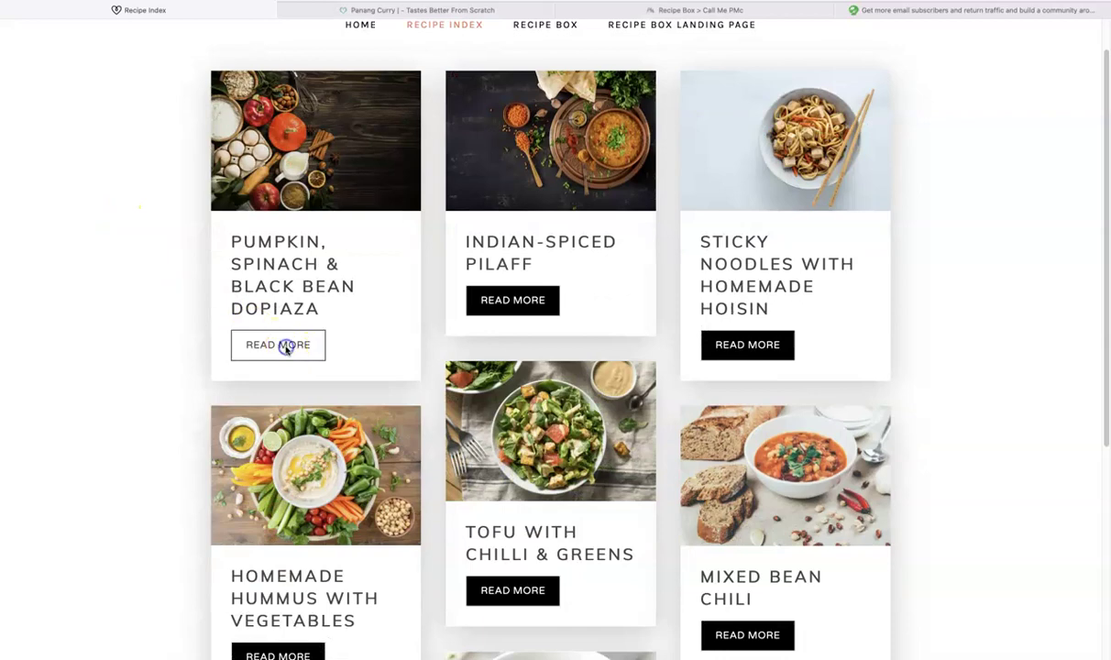
left_click(287, 348)
Step: Scroll to the dopiaza recipe card and choose 'Save To Your Recipe Box'
scroll(174, 328, "down", 5)
scroll(169, 325, "down", 4)
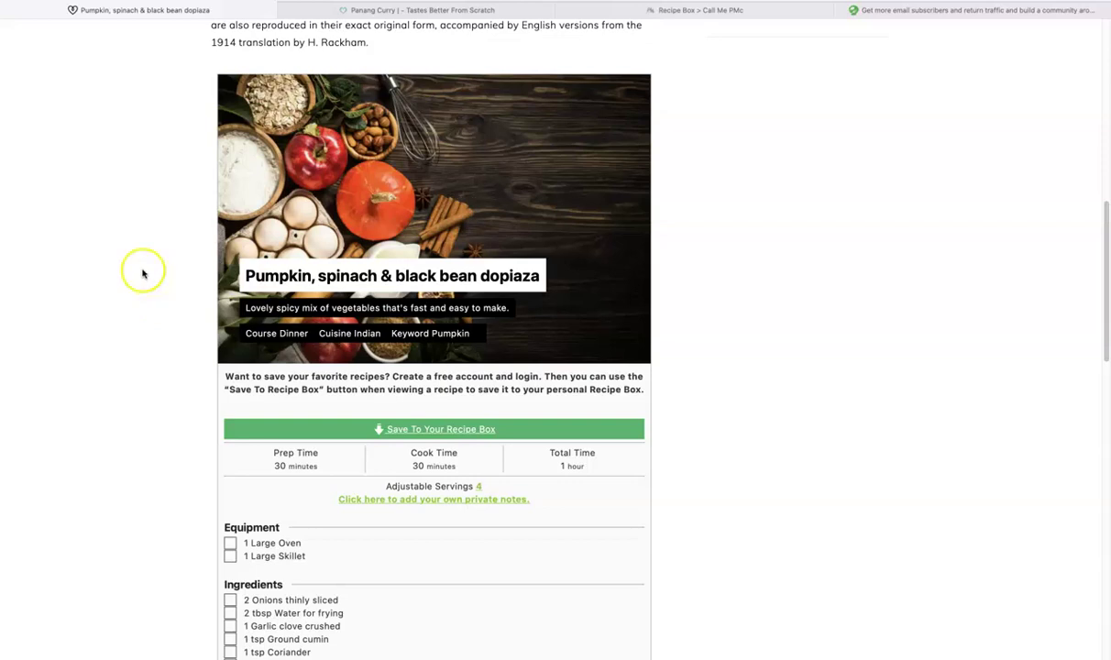
scroll(142, 270, "down", 1)
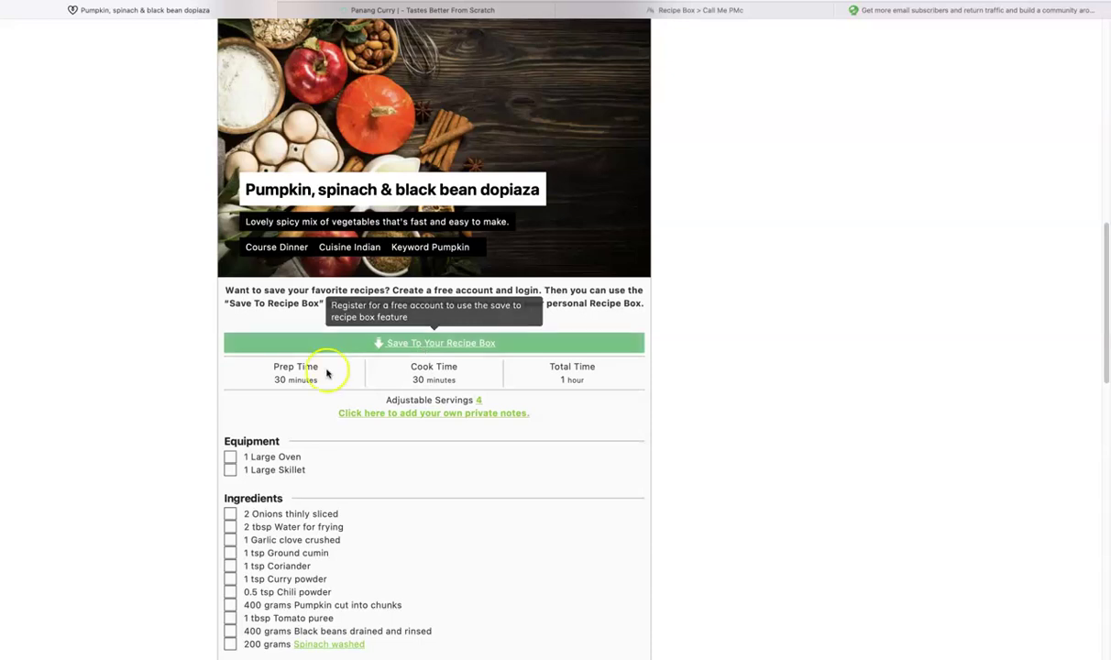
scroll(142, 342, "down", 3)
scroll(151, 342, "down", 6)
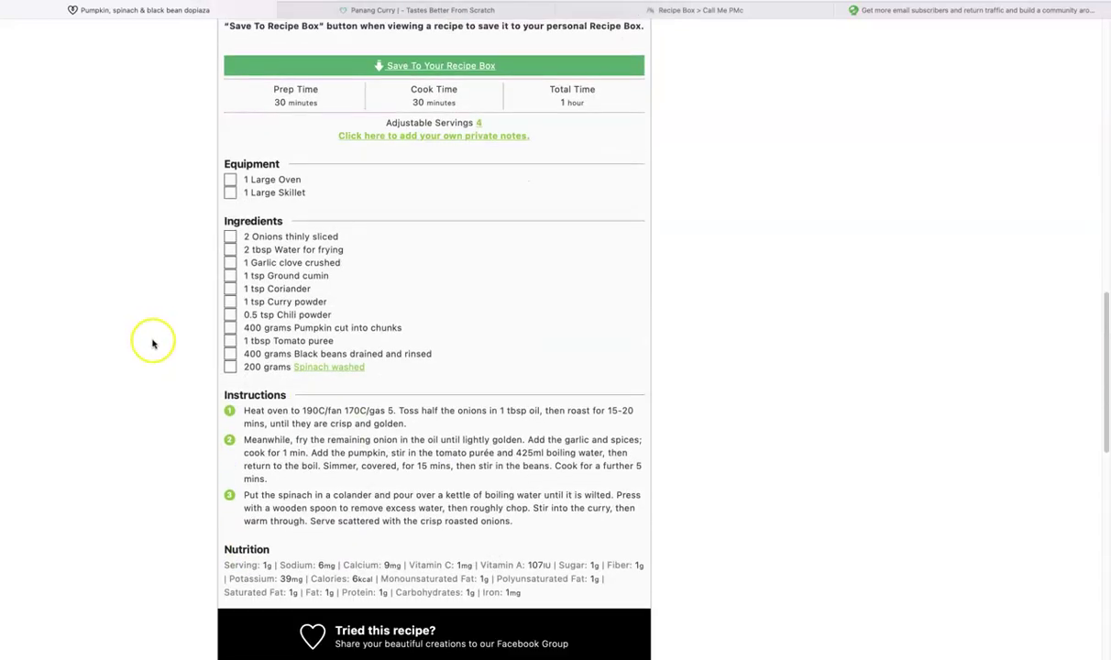
scroll(150, 346, "up", 10)
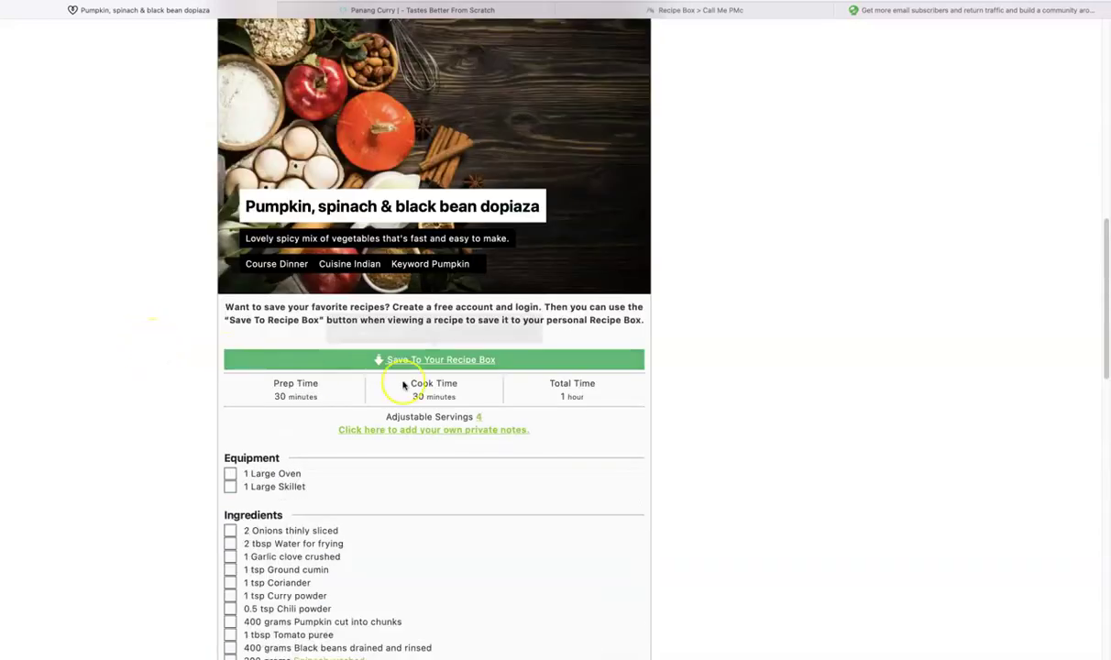
left_click(404, 361)
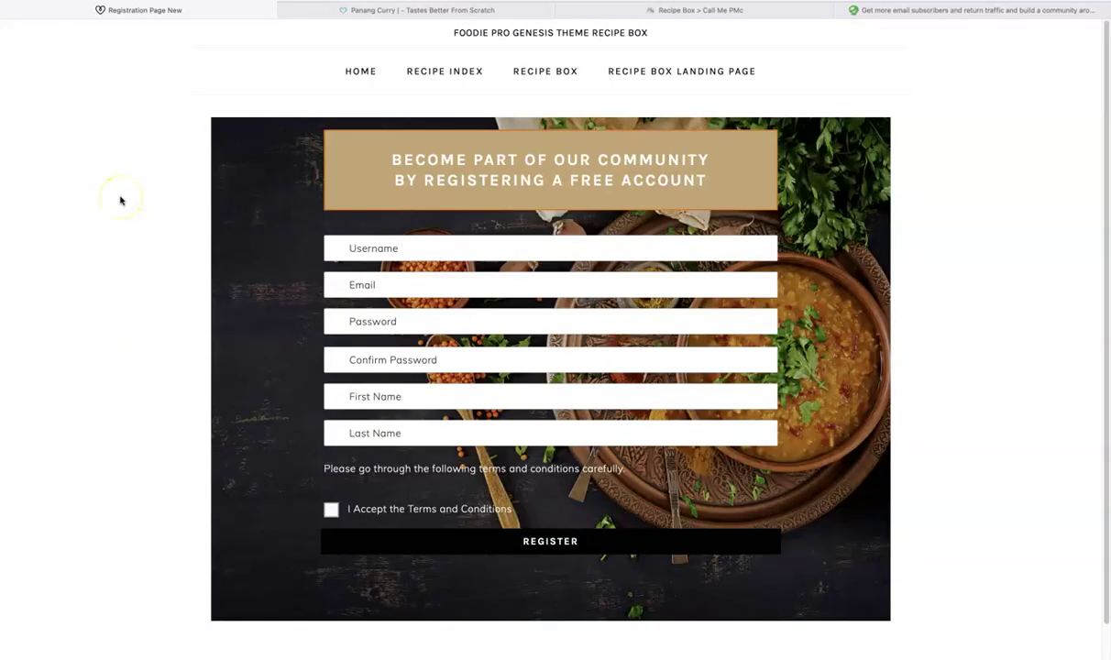
Step: Go to the 'Recipe Box Landing Page' from the site's navigation bar
left_click(657, 77)
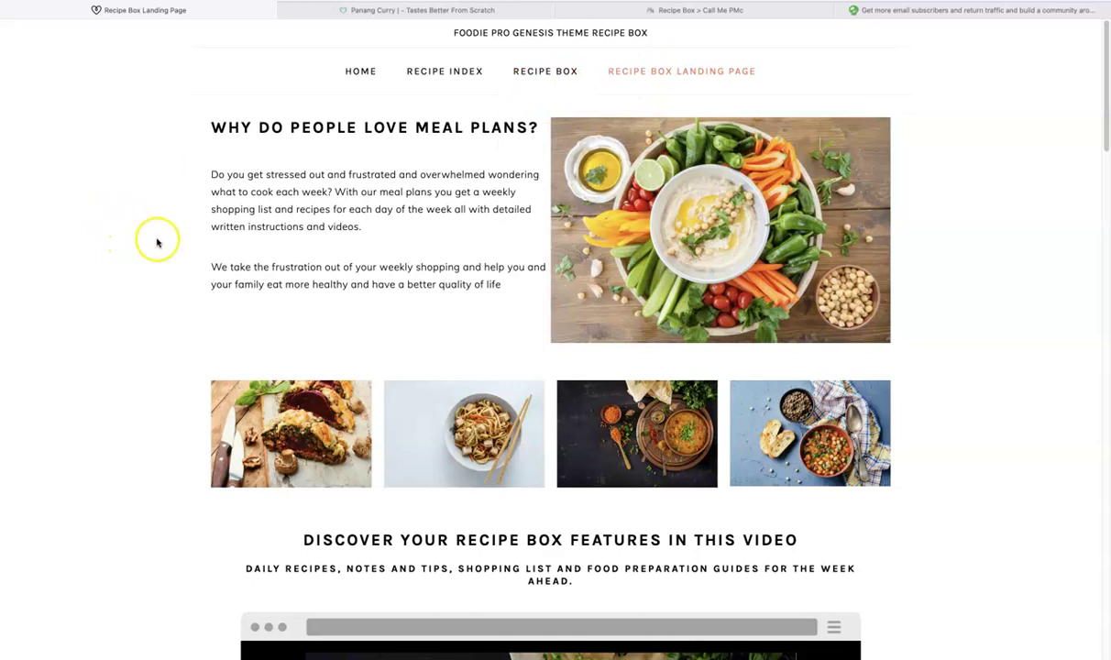
scroll(120, 238, "down", 5)
scroll(141, 242, "down", 1)
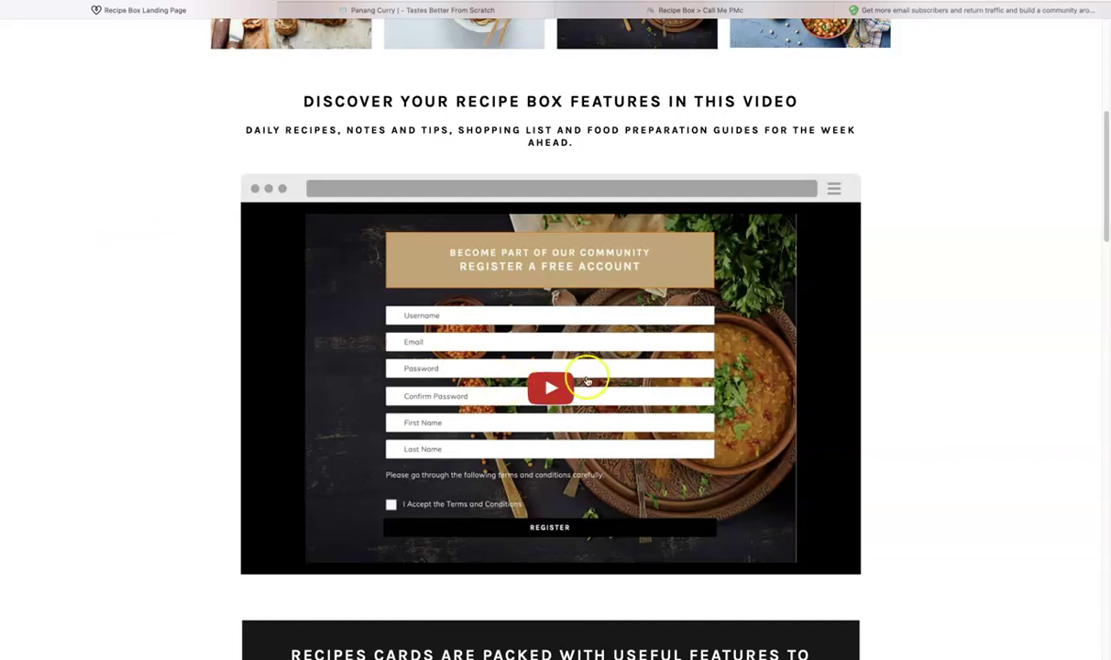
scroll(970, 434, "down", 3)
scroll(968, 433, "down", 5)
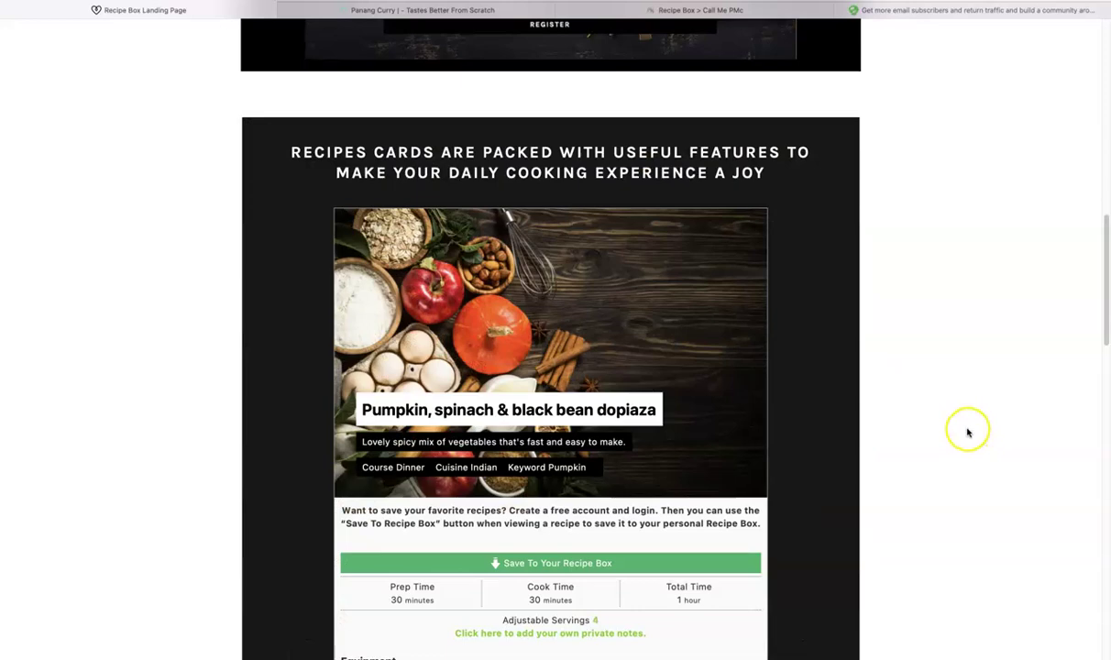
scroll(967, 432, "down", 3)
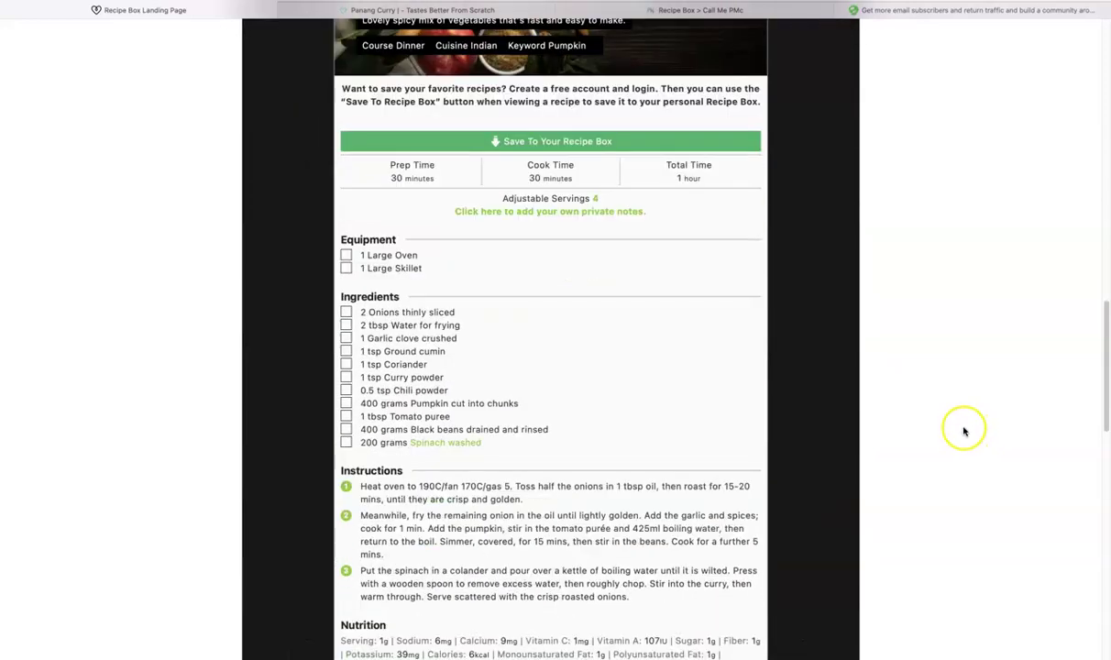
scroll(989, 404, "down", 8)
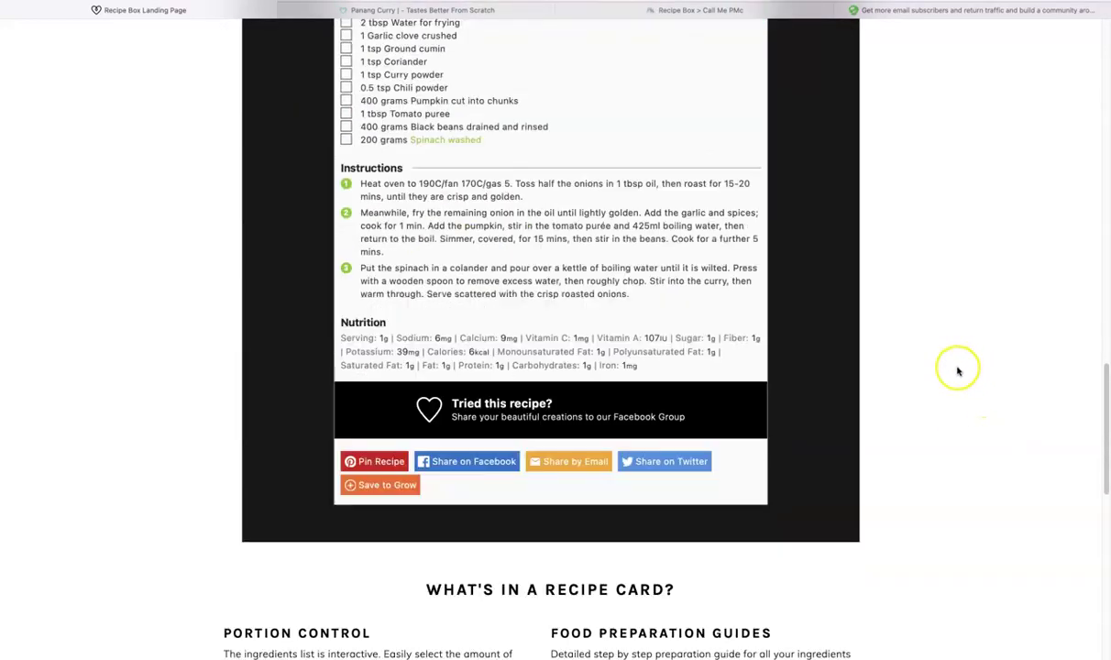
scroll(974, 380, "down", 3)
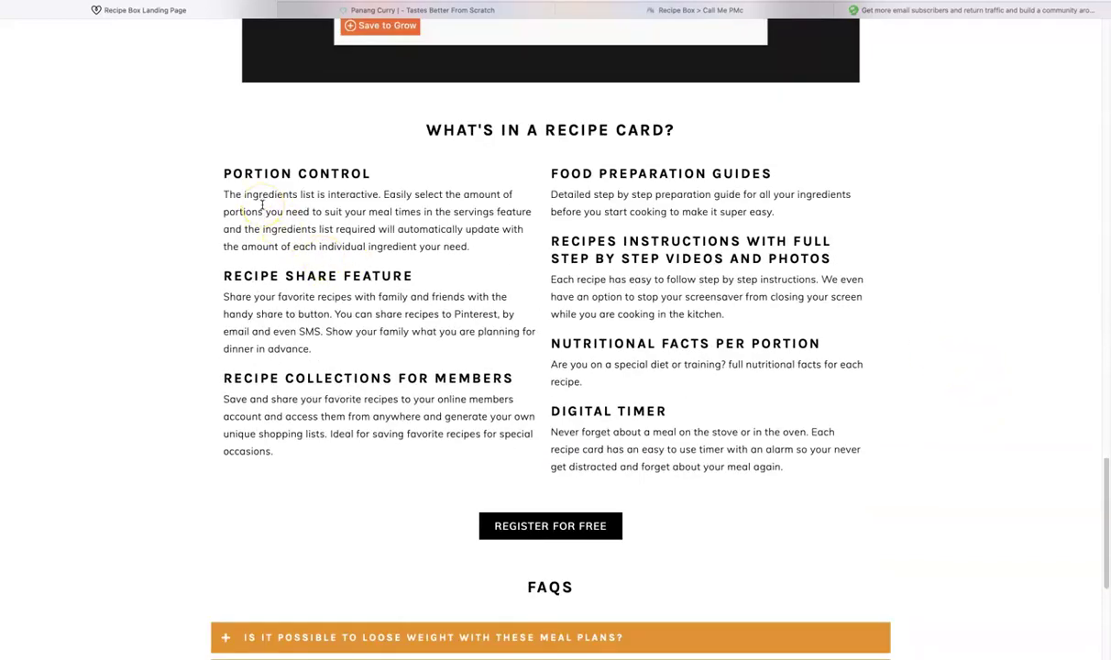
scroll(134, 256, "down", 5)
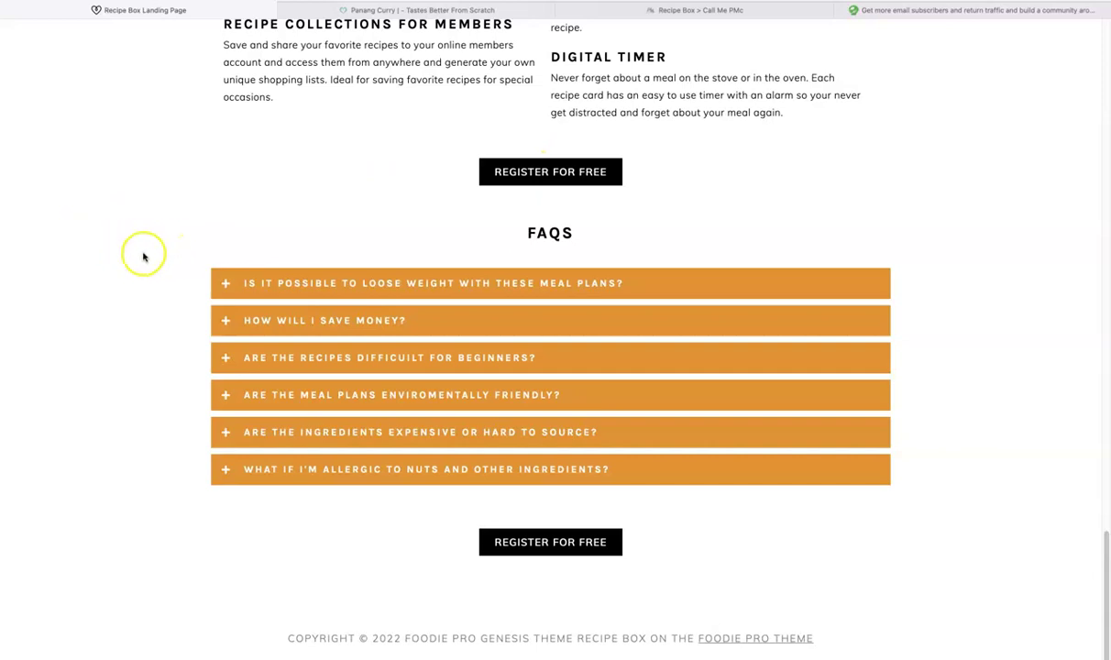
left_click(224, 284)
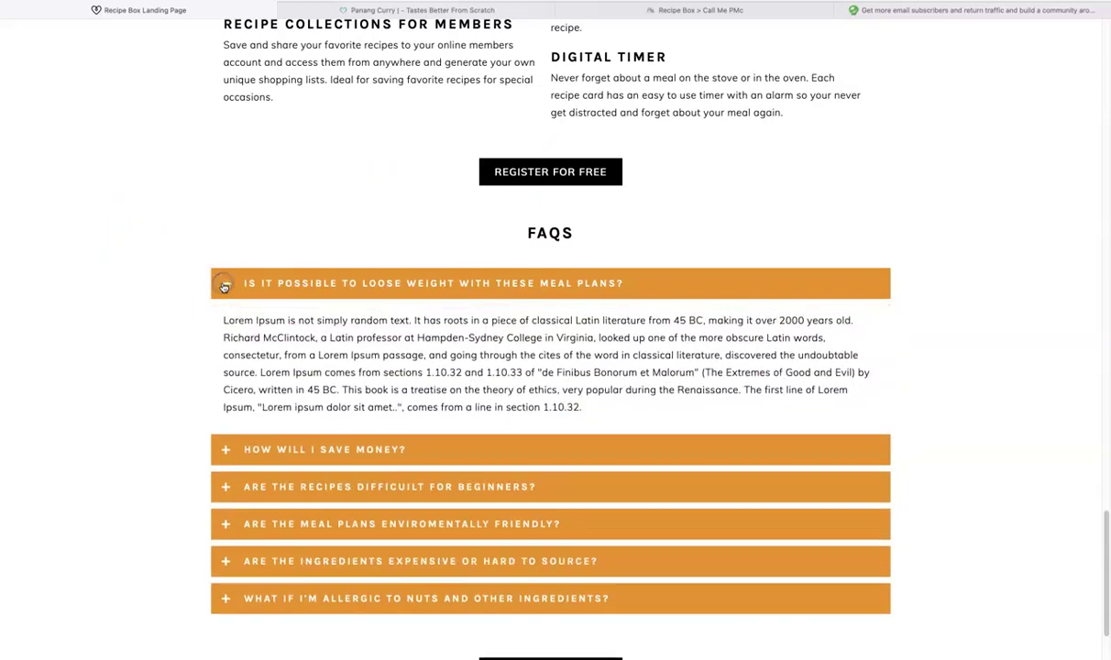
left_click(223, 284)
scroll(123, 302, "up", 8)
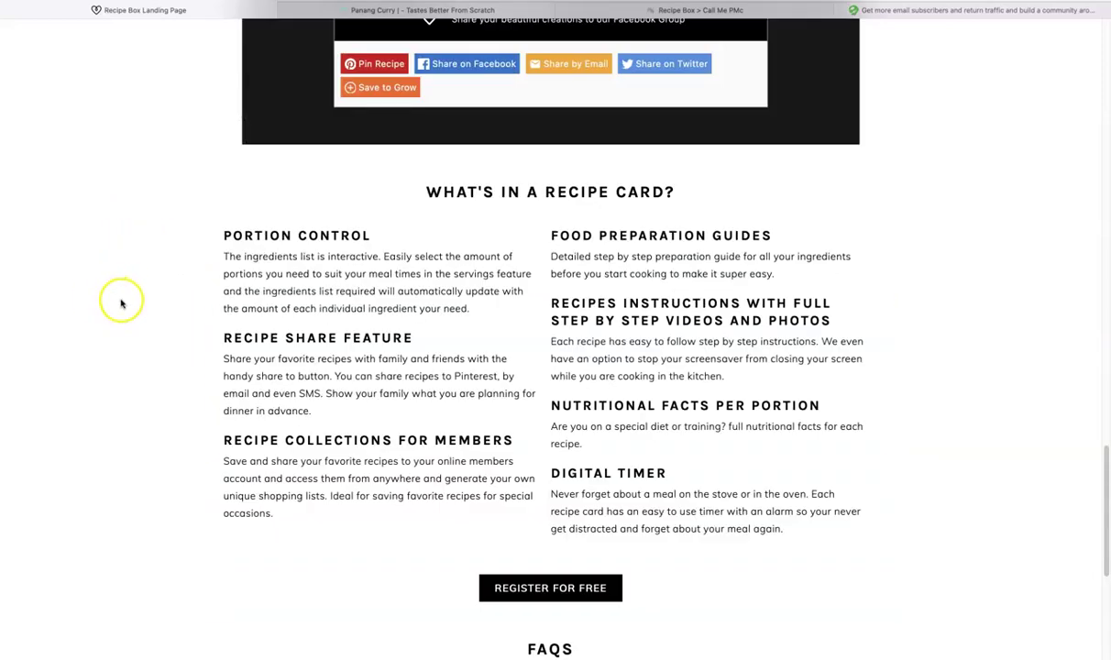
scroll(123, 303, "up", 2)
scroll(141, 306, "down", 5)
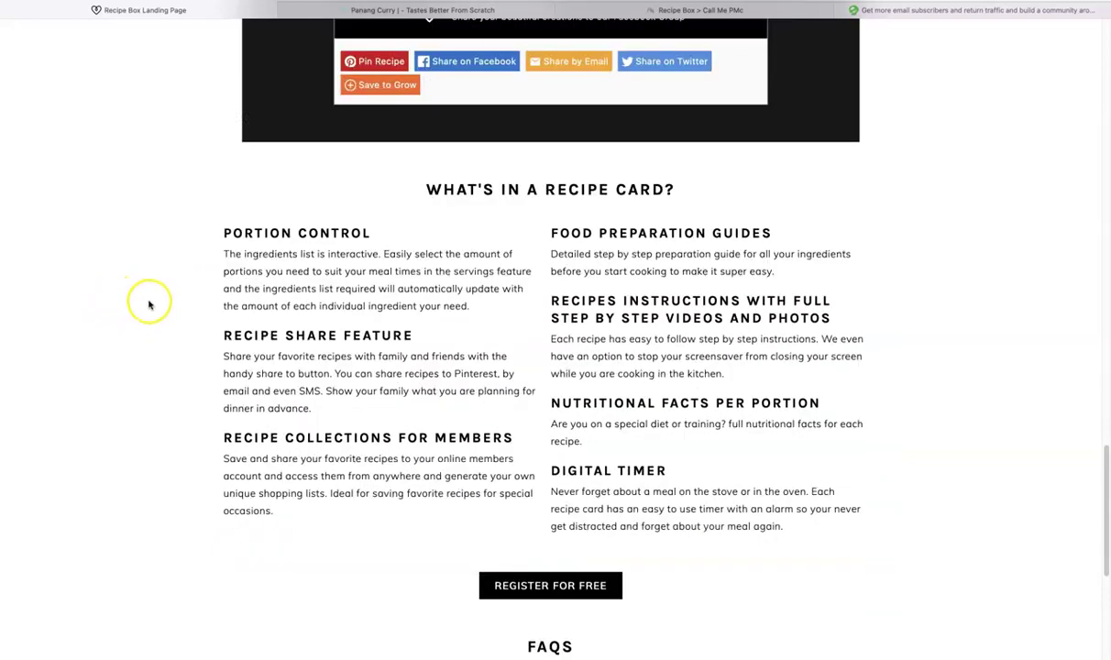
scroll(146, 304, "down", 1)
scroll(147, 303, "up", 20)
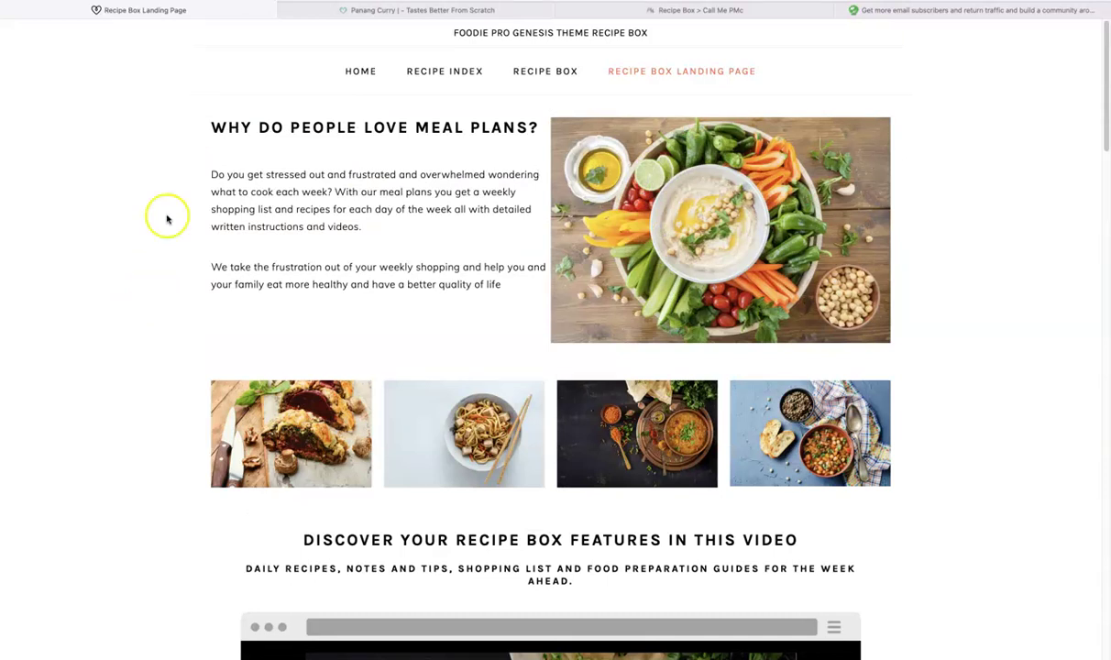
Step: Review the course's WP Recipe Maker collections lessons, then switch to the Call Me PMc Recipe Box tab
left_click(918, 11)
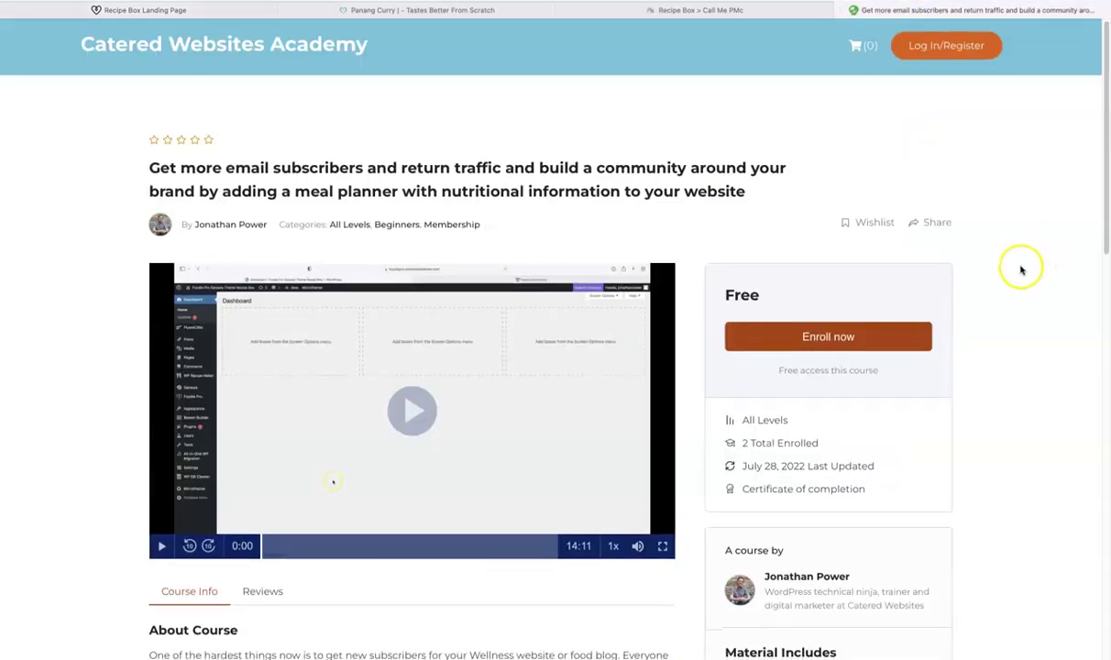
scroll(1022, 268, "down", 6)
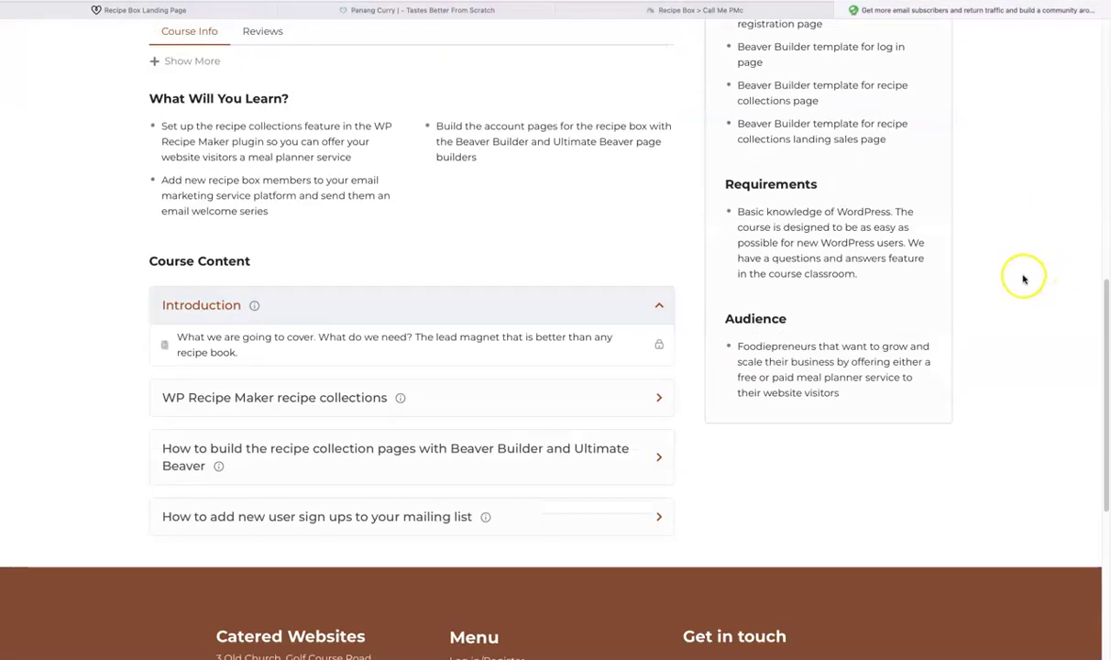
scroll(1021, 277, "down", 1)
left_click(563, 300)
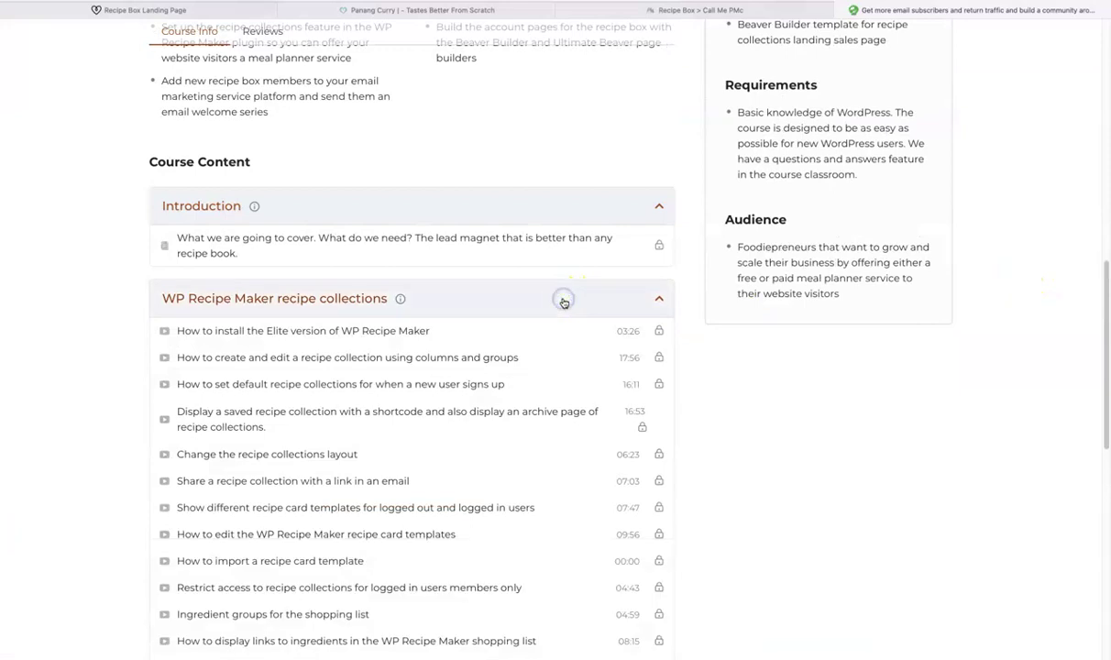
scroll(811, 429, "down", 3)
scroll(819, 427, "up", 10)
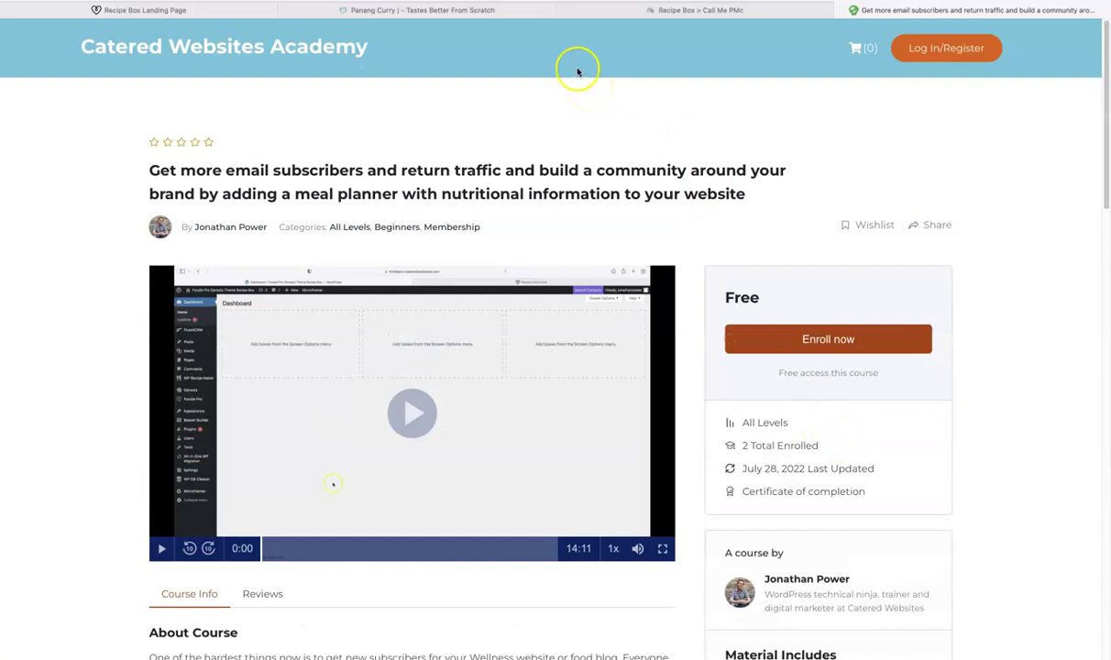
left_click(674, 11)
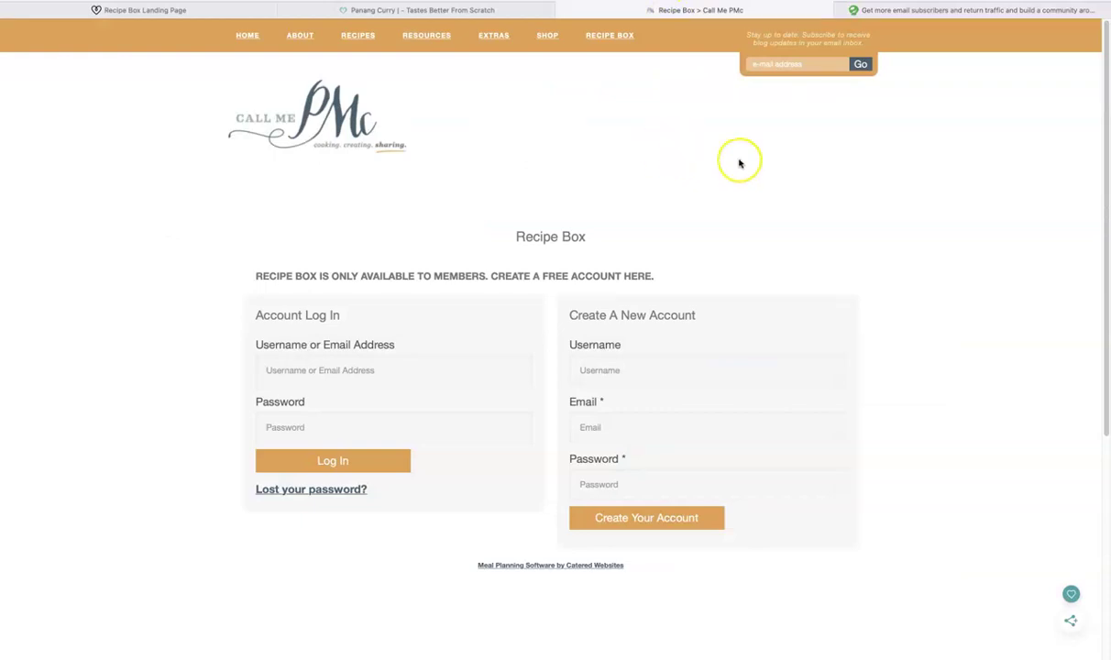
scroll(977, 384, "down", 1)
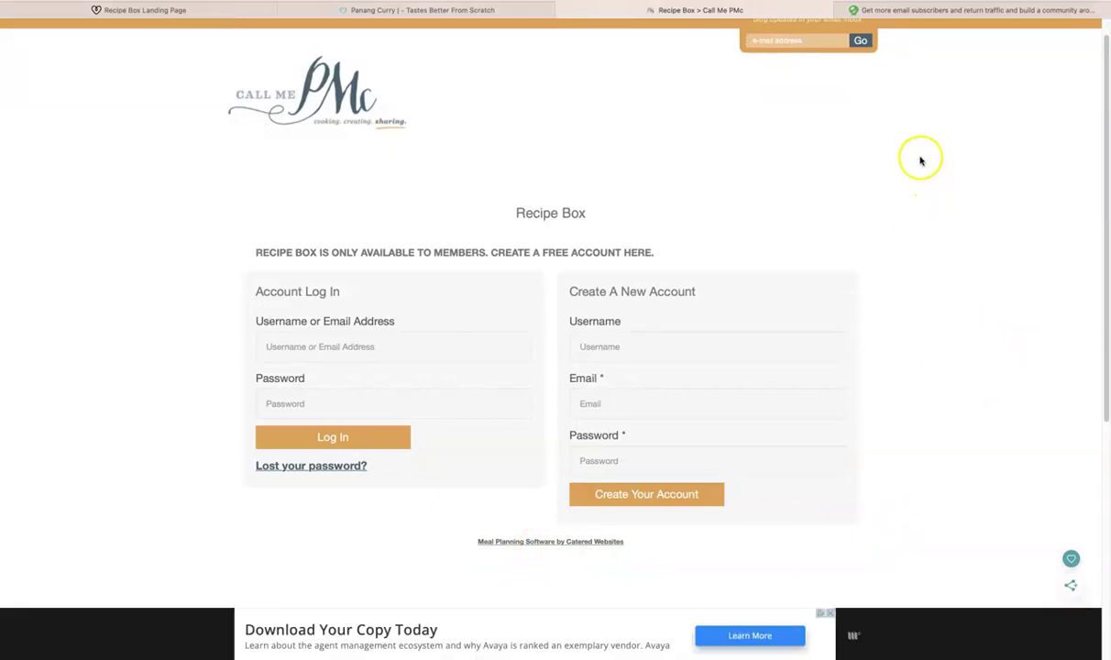
scroll(929, 169, "up", 1)
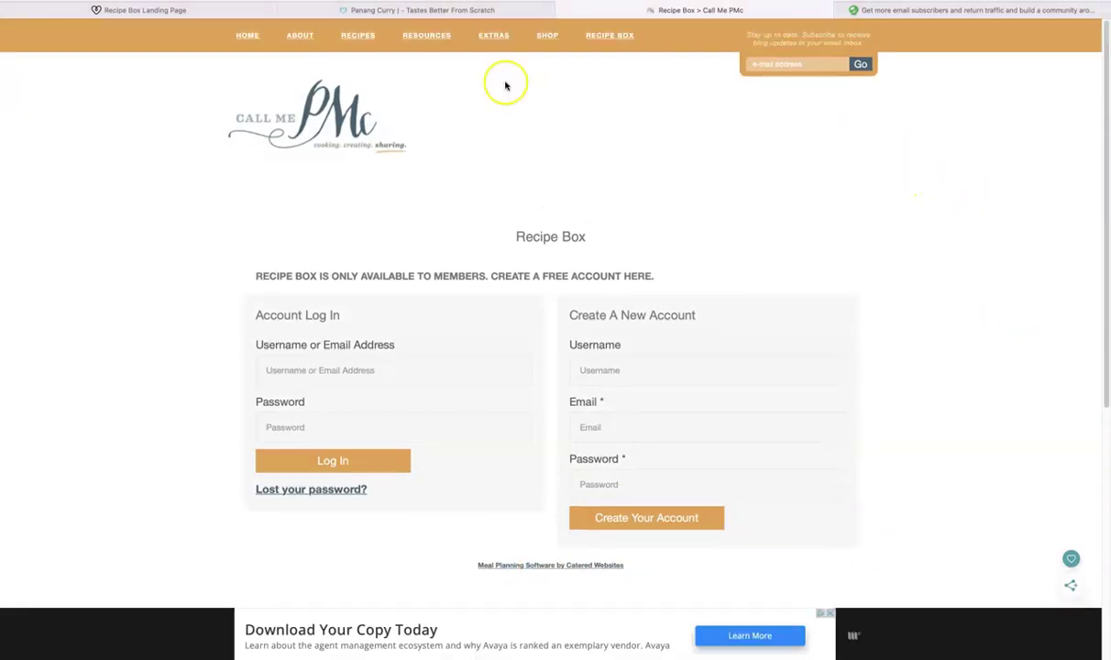
Step: Save the Panang Curry recipe on the Tastes Better From Scratch tab
left_click(398, 13)
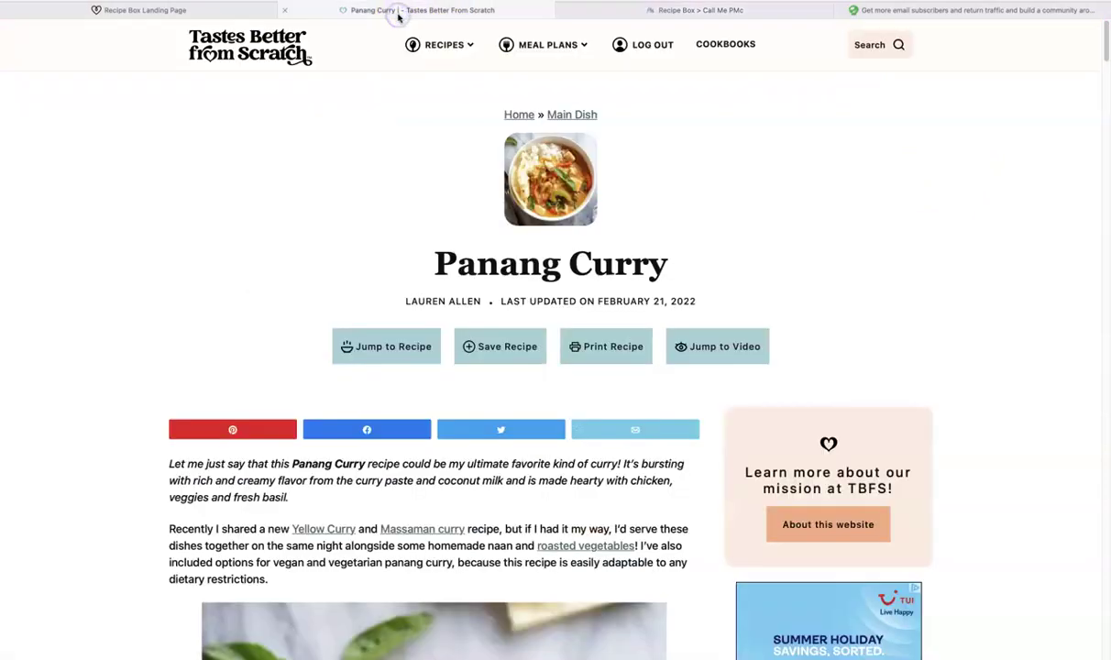
scroll(106, 174, "down", 3)
left_click(97, 166)
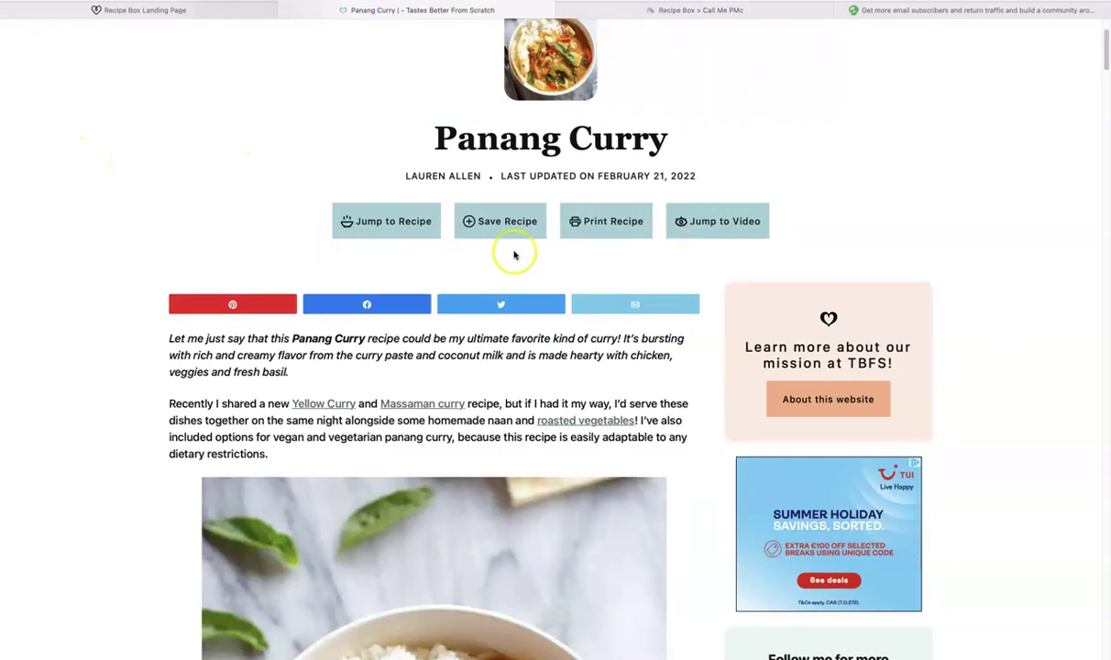
left_click(503, 223)
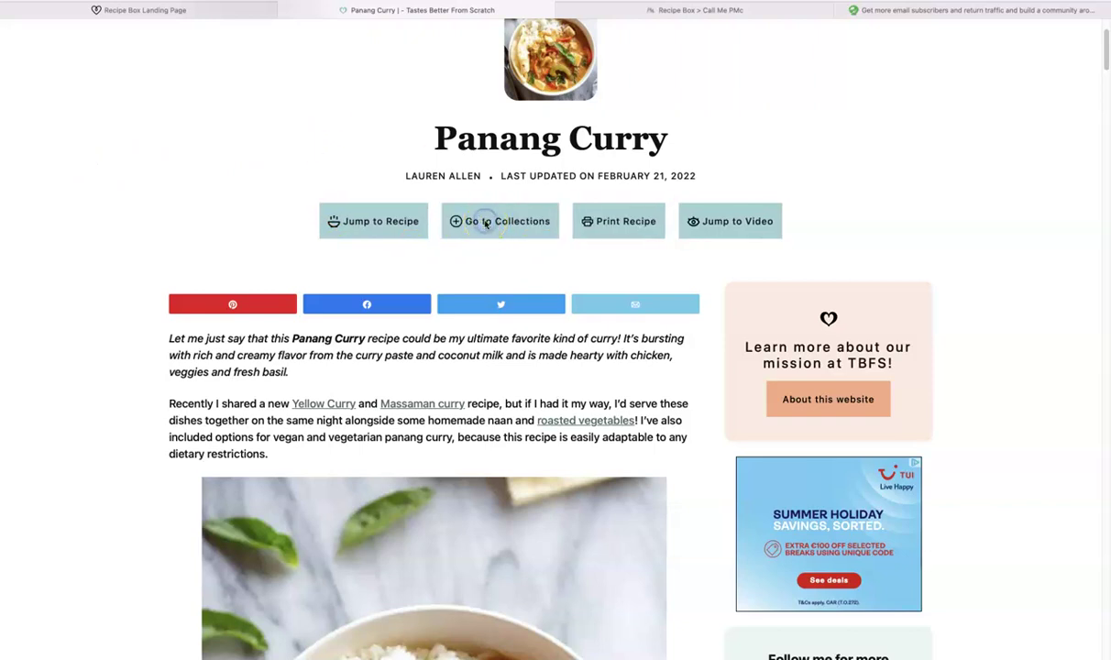
Step: Review the Saved Recipes & Meal Plans collections page, then close that tab
left_click(485, 223)
scroll(210, 268, "down", 1)
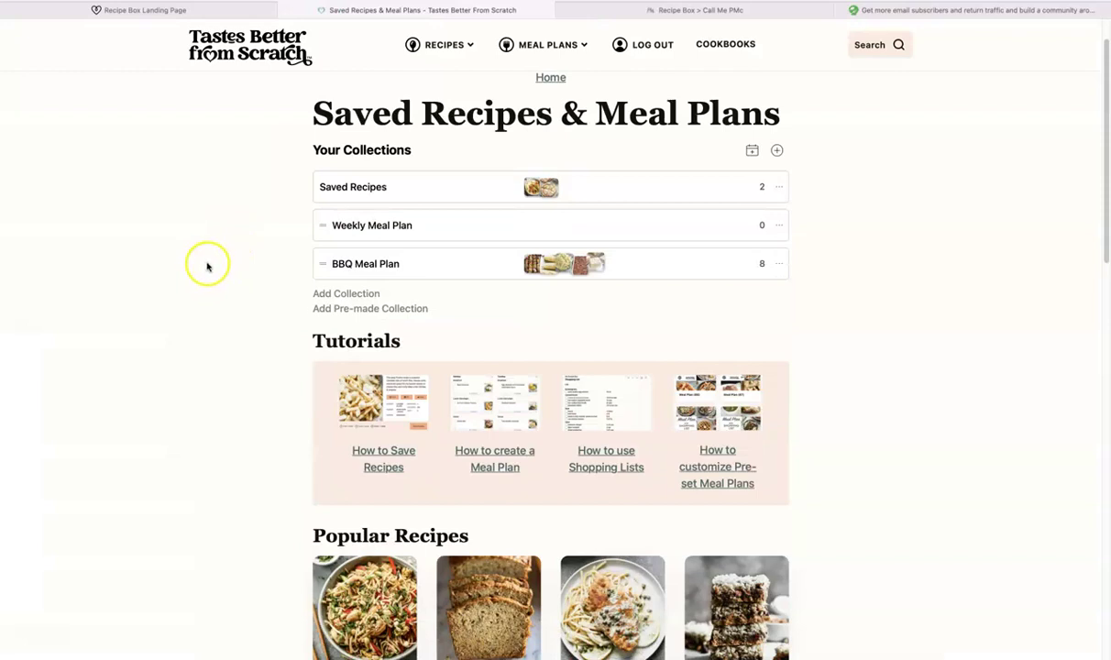
scroll(194, 267, "up", 1)
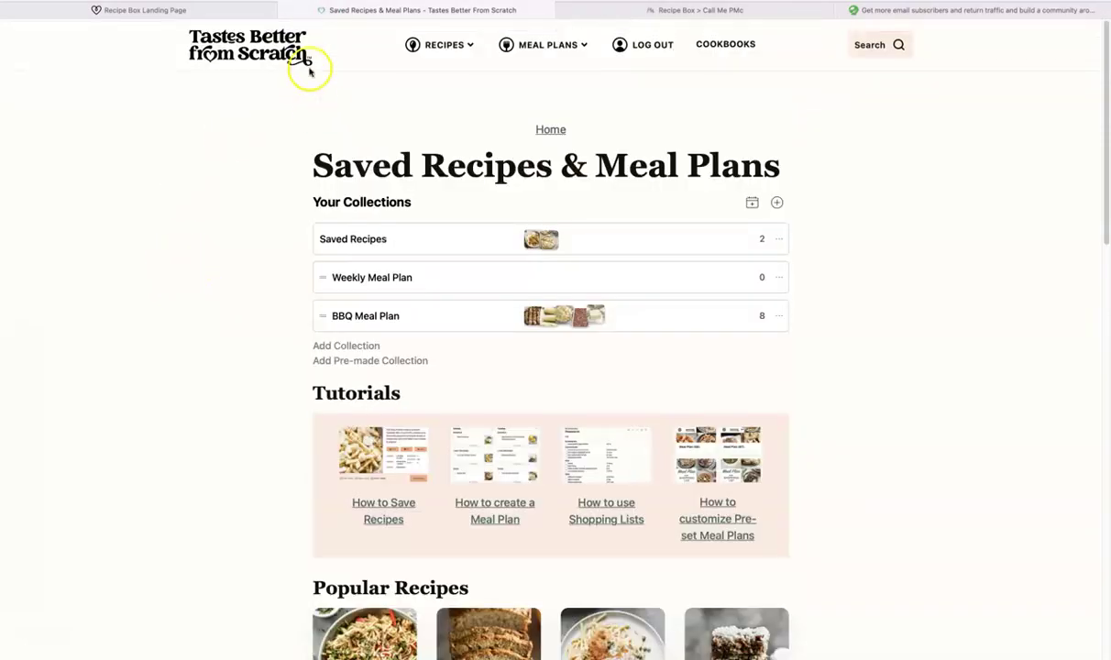
left_click(285, 11)
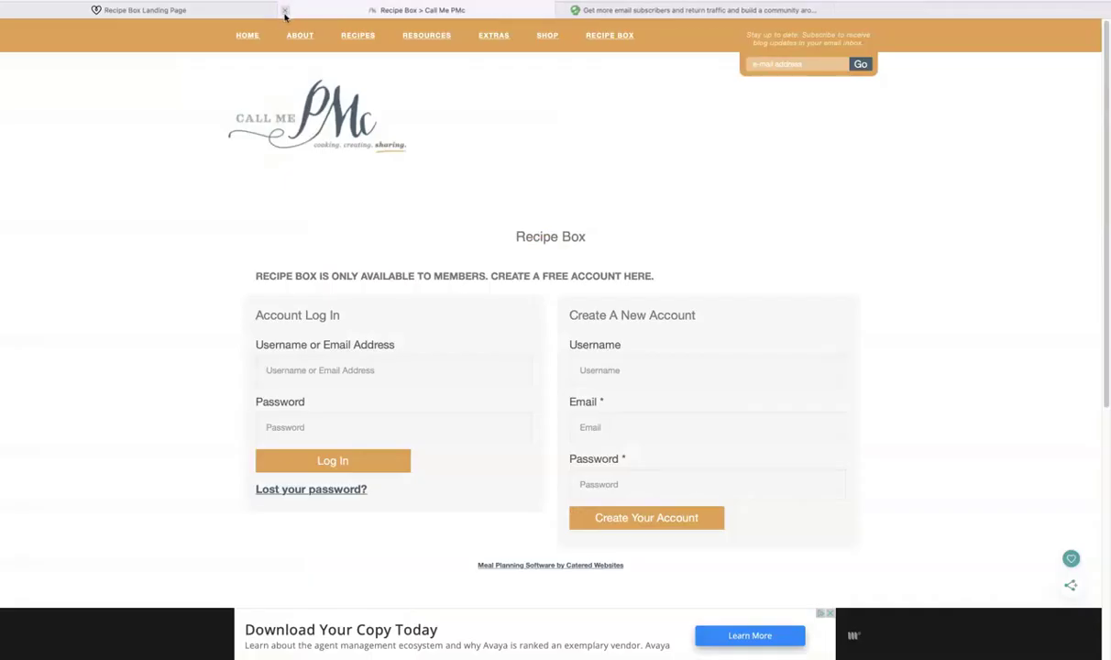
Step: Close the Call Me PMc tab and open Recipe Box Registration on the landing-page site, dismissing the popup
left_click(284, 11)
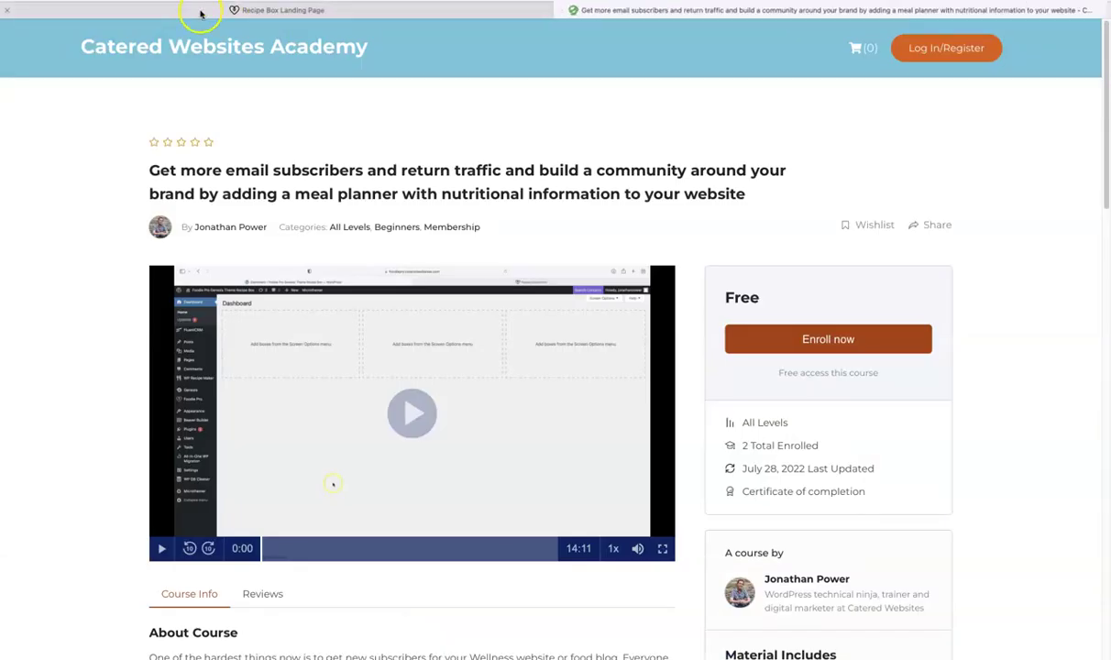
left_click(200, 12)
left_click(119, 114)
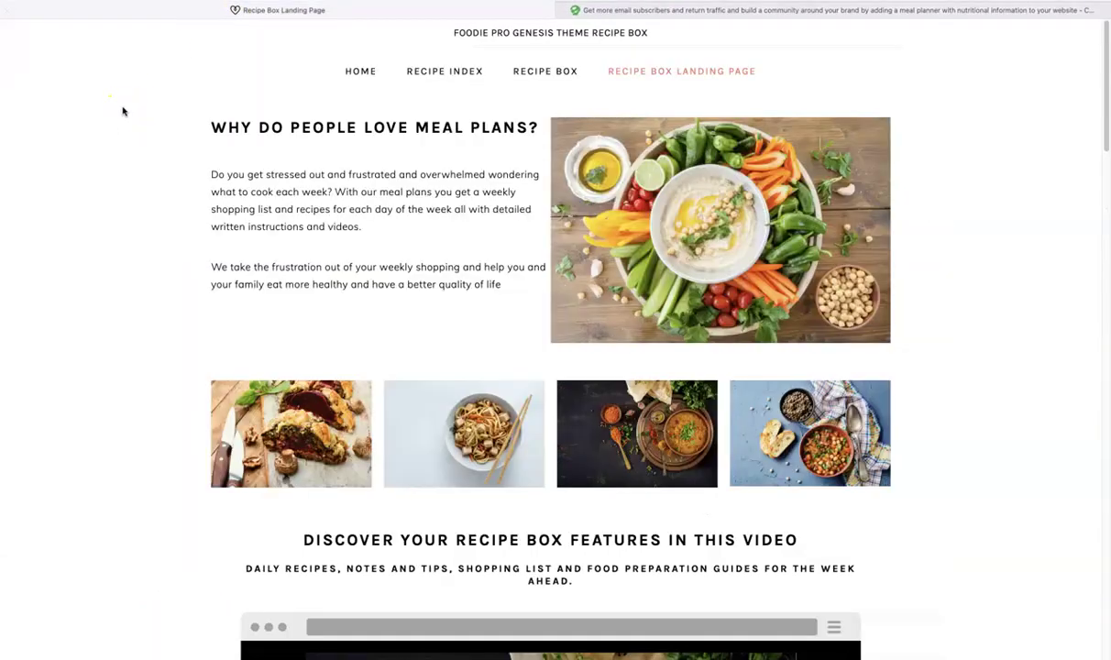
left_click(62, 113)
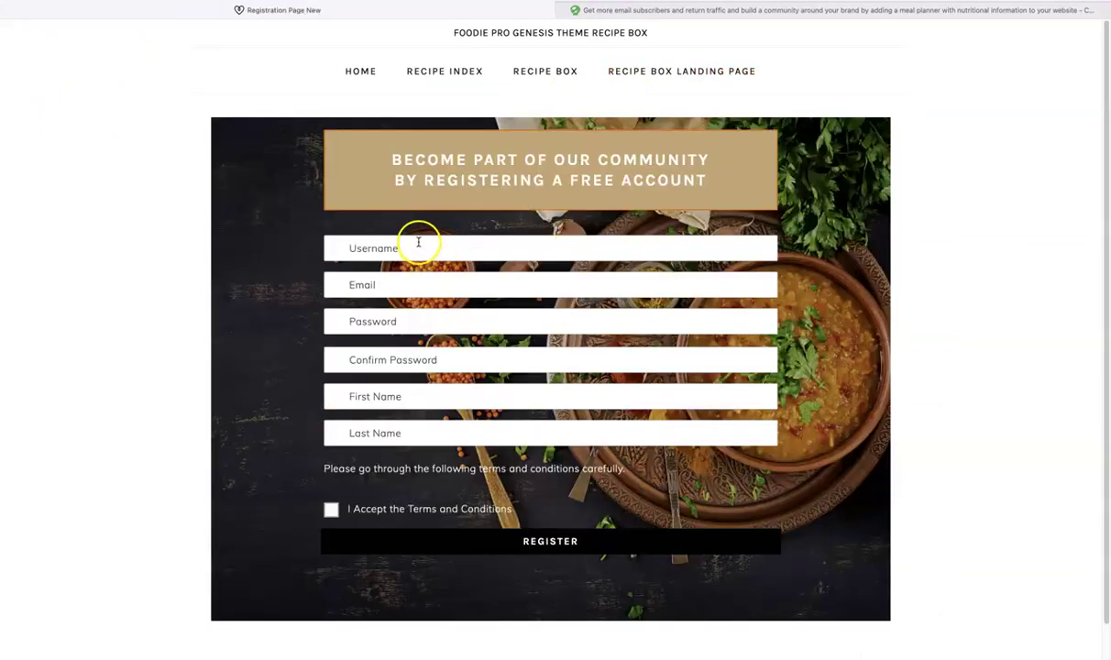
left_click(418, 250)
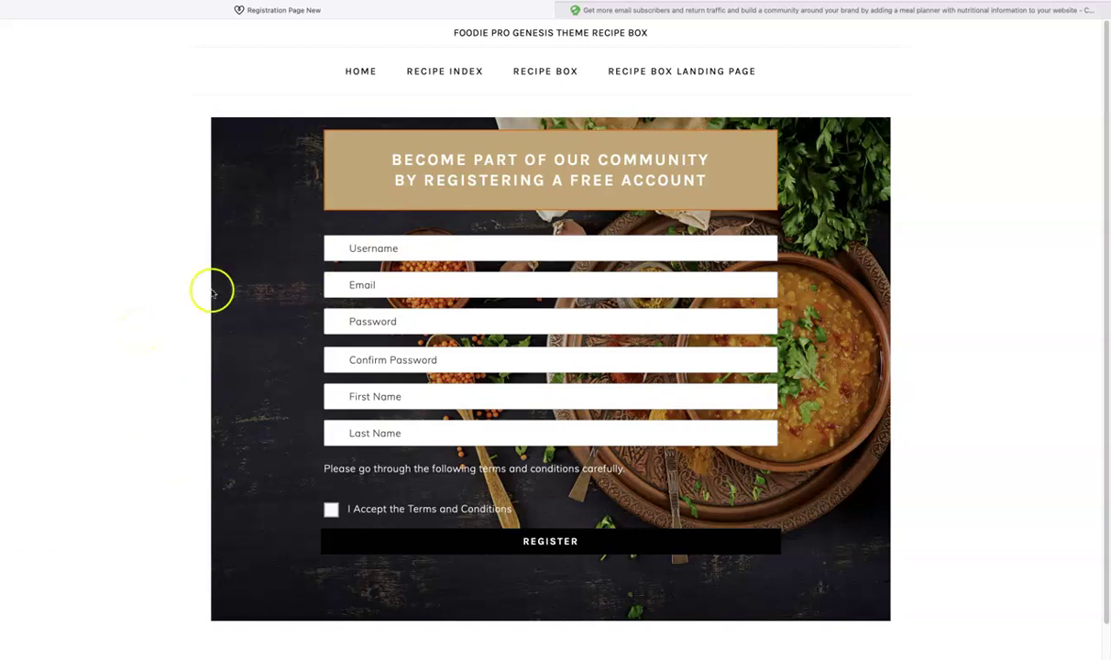
Step: Enter the new username and e-mail address, and accept Safari's suggested strong password
left_click(408, 249)
type("ramelt")
type("on")
key("Tab")
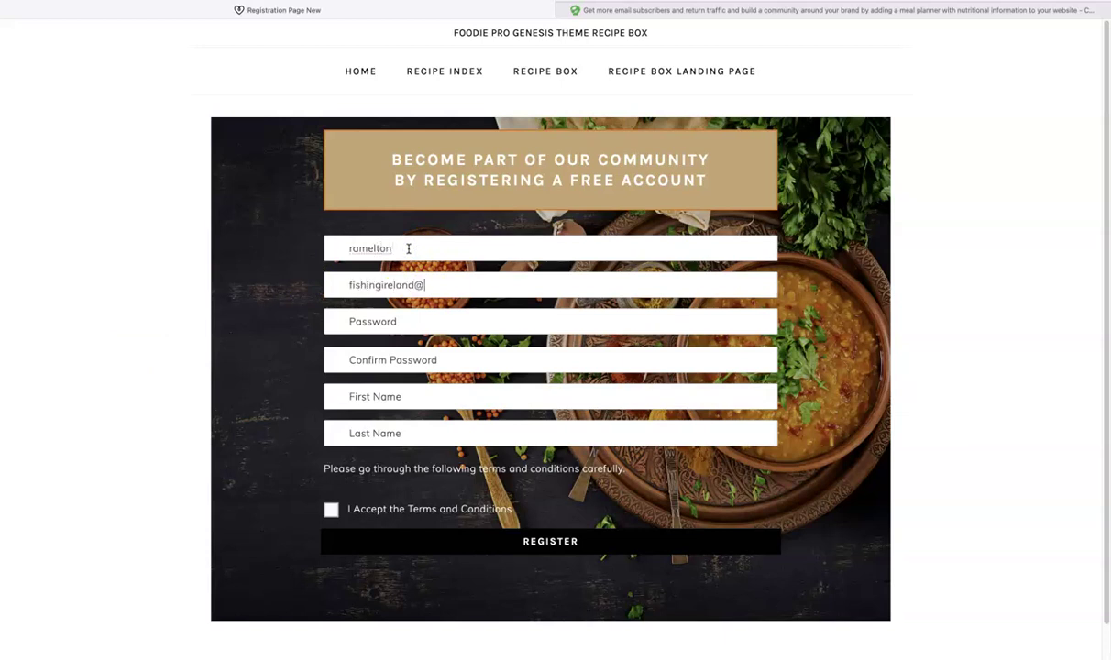
key("Tab")
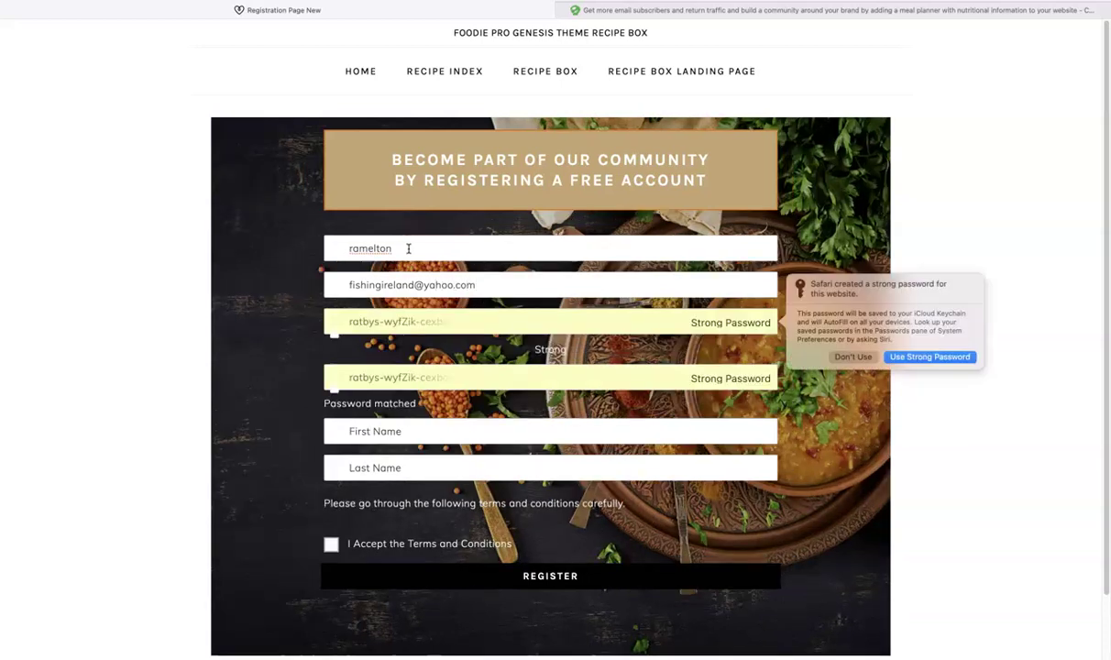
left_click(925, 357)
Step: Enter the user's first and last name, accept the terms, register, and save the password
left_click(423, 430)
key("Tab")
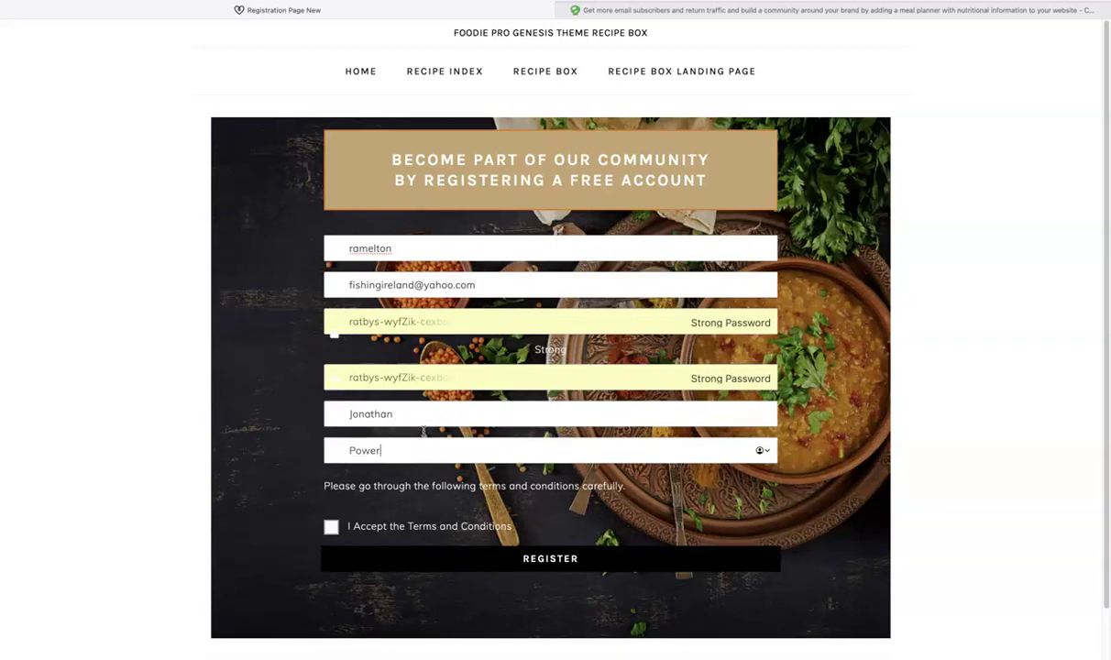
left_click(329, 527)
left_click(546, 558)
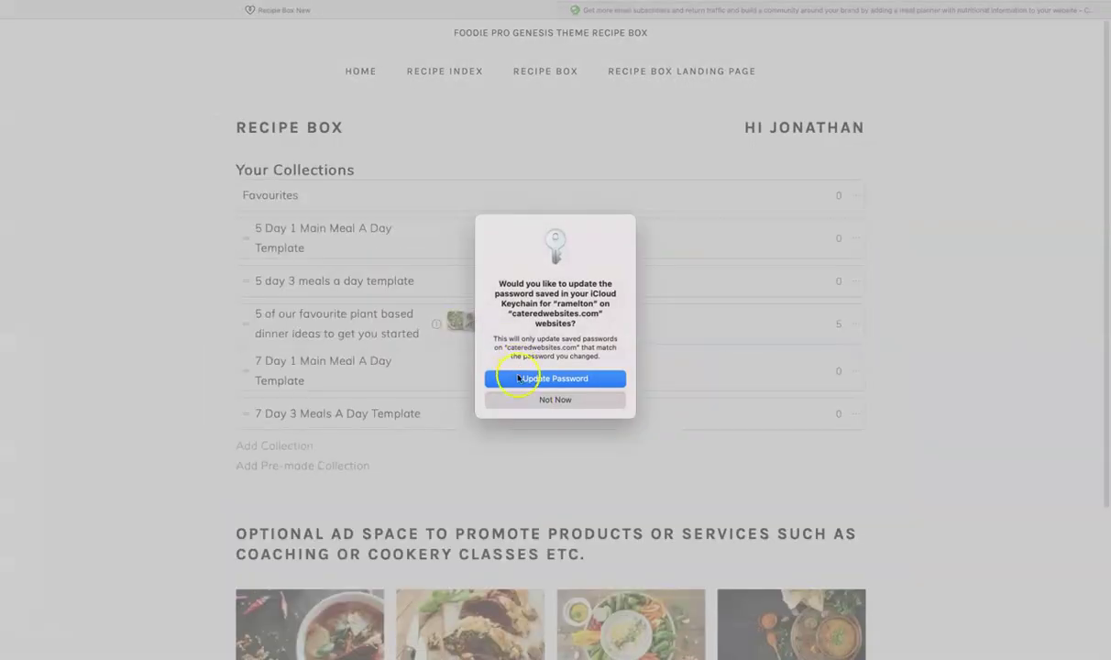
left_click(518, 378)
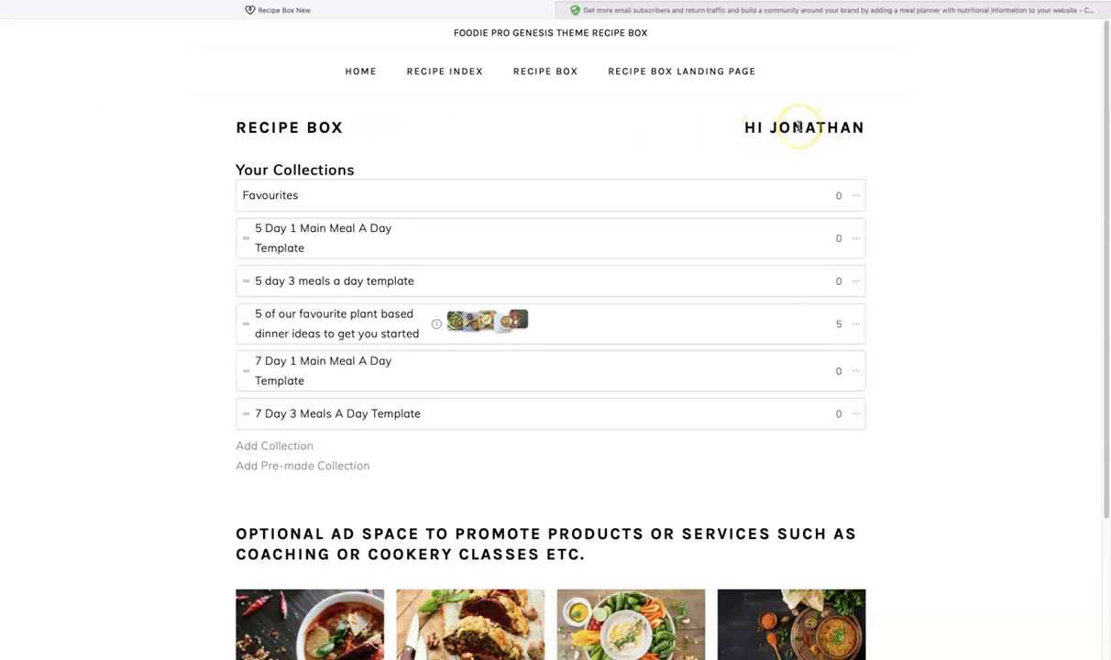
Step: Scroll through the six Recipe Box collections, including the five-recipe plant-based dinner ideas
double_click(799, 126)
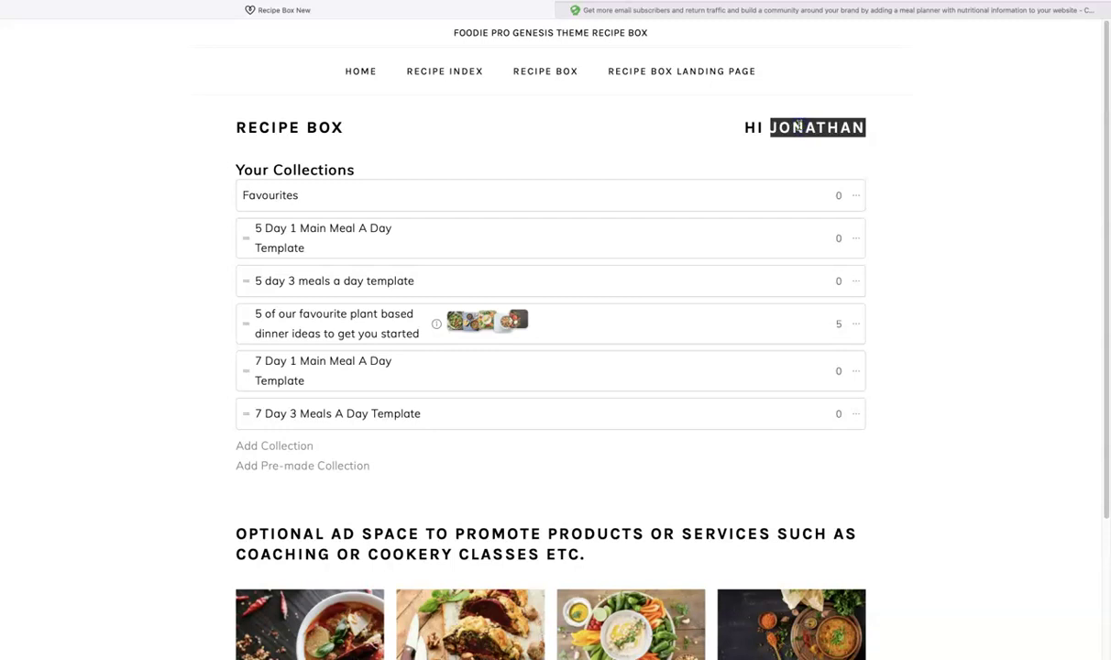
left_click(962, 147)
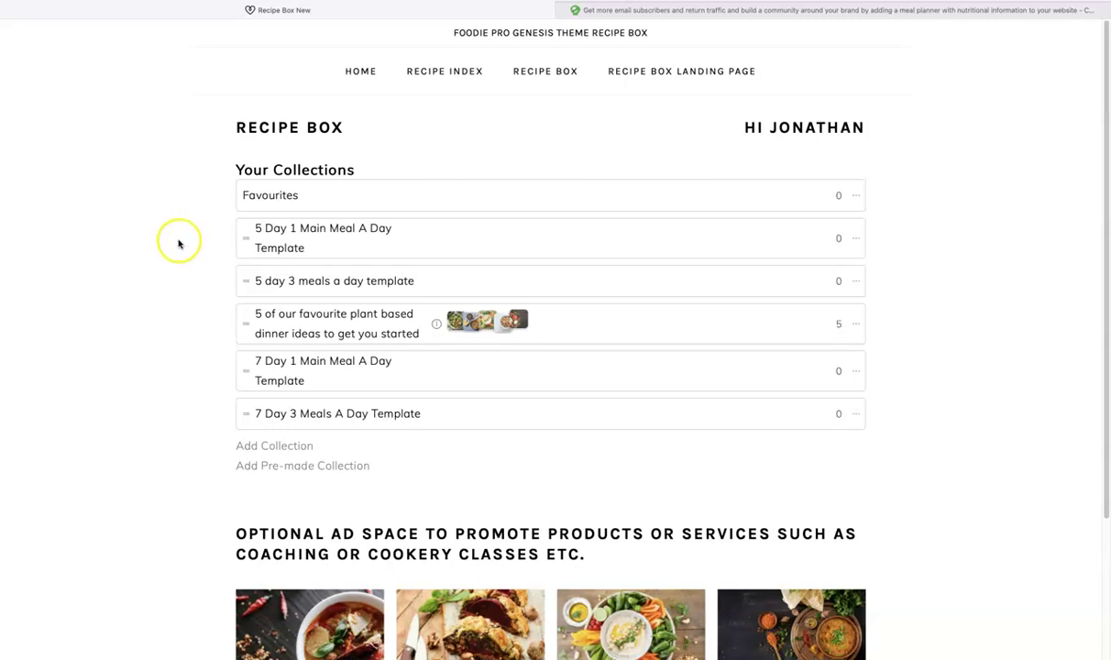
scroll(186, 268, "down", 1)
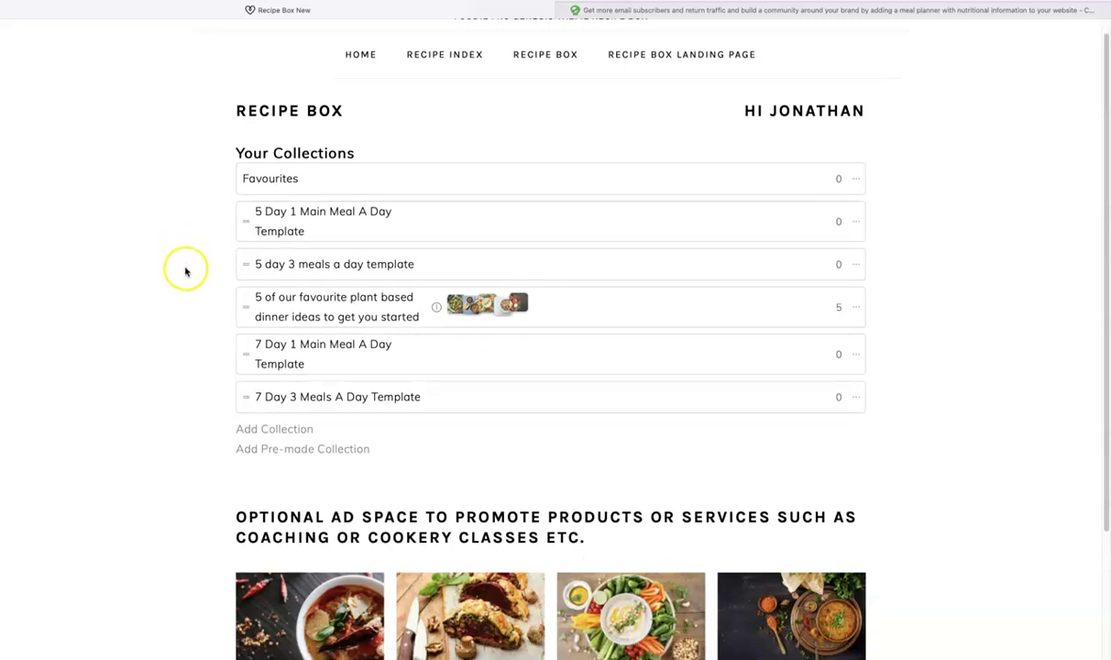
scroll(187, 269, "up", 1)
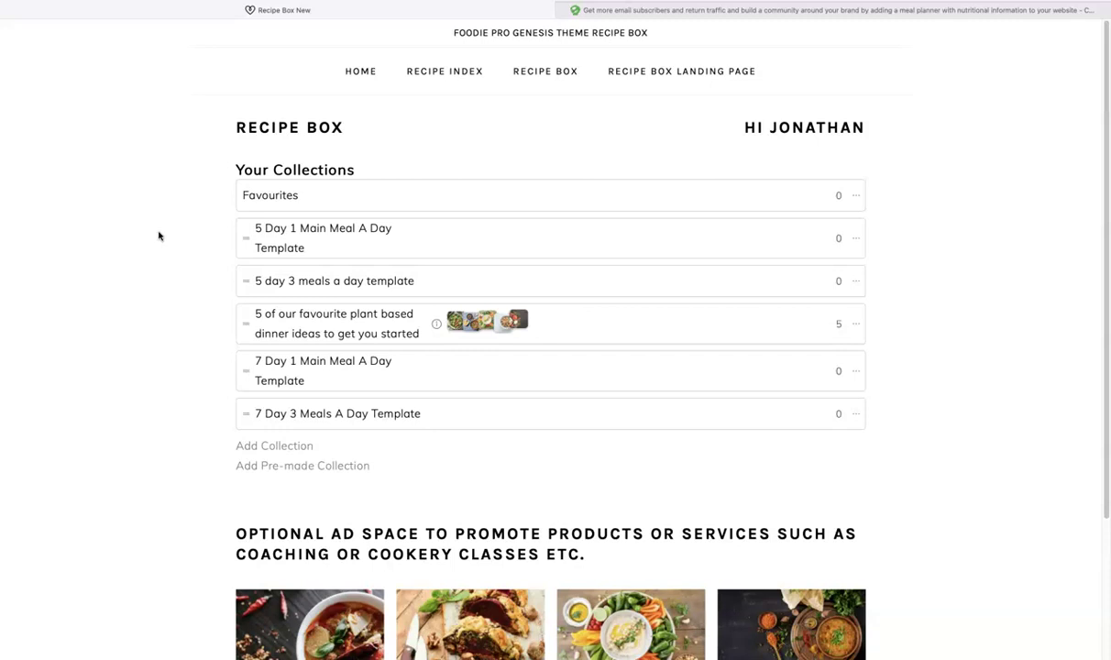
scroll(156, 236, "down", 3)
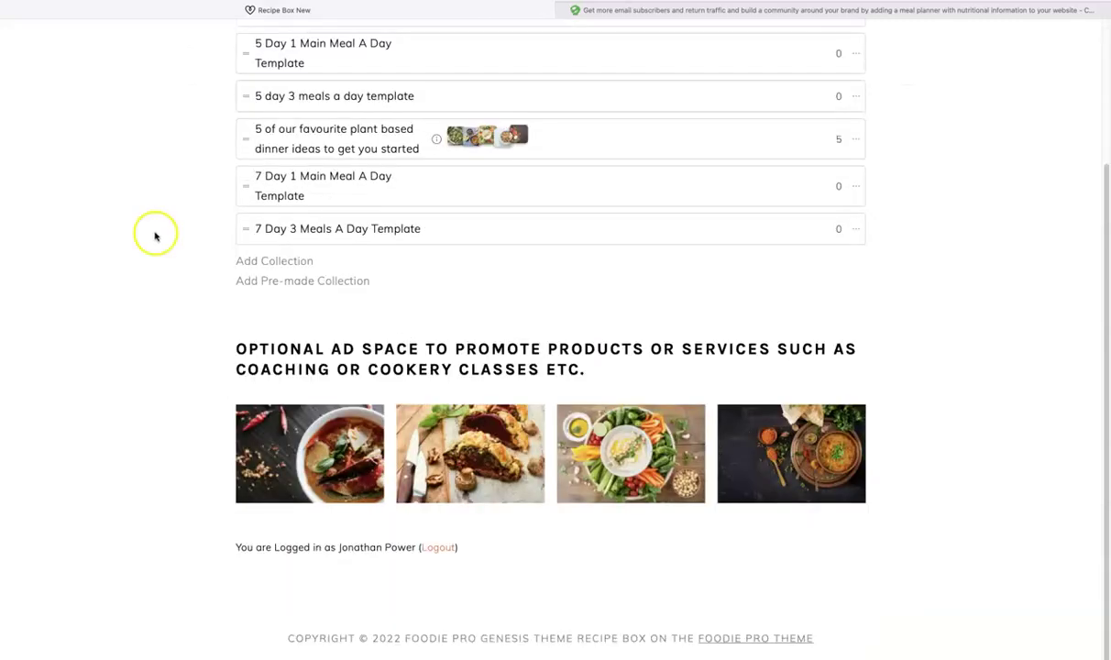
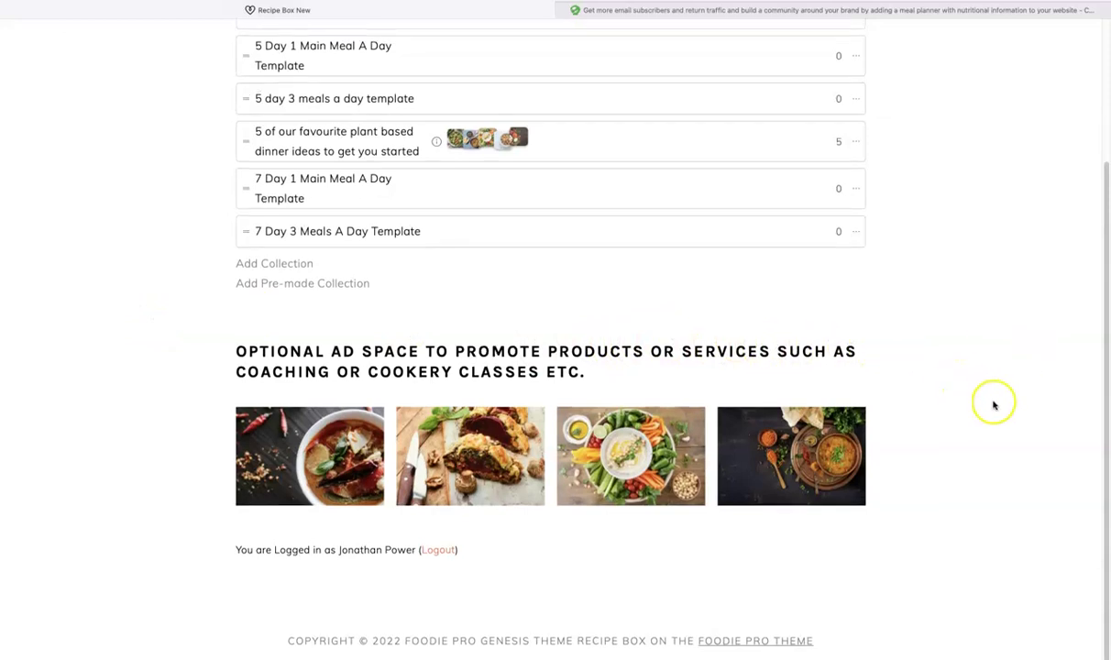
scroll(981, 399, "up", 4)
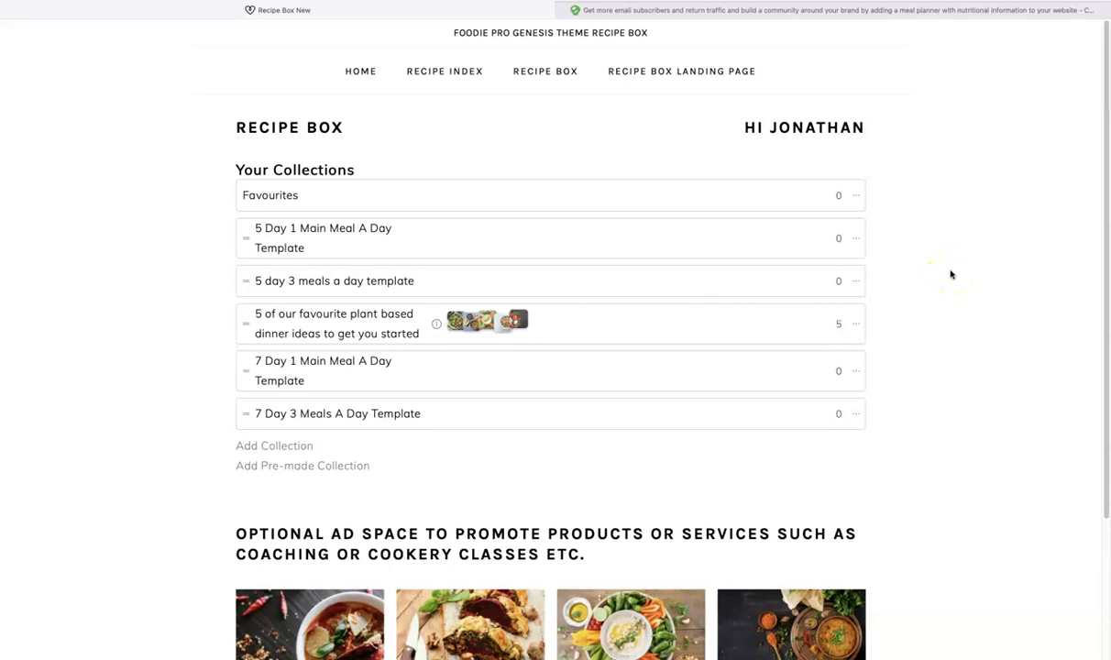
left_click(317, 314)
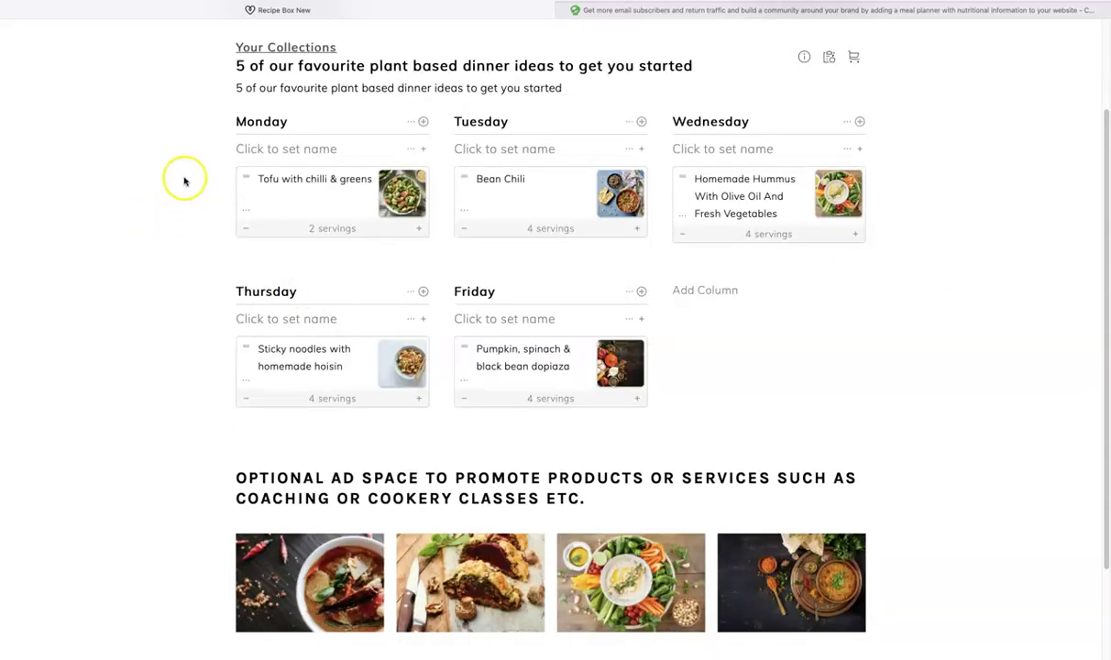
left_click(268, 47)
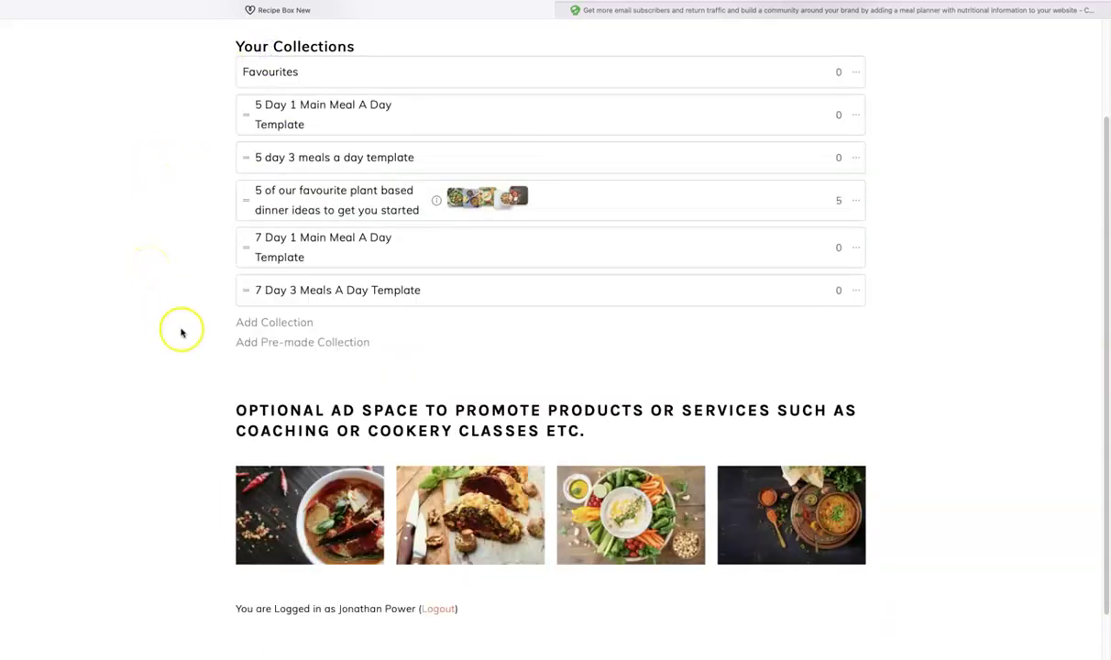
left_click(285, 343)
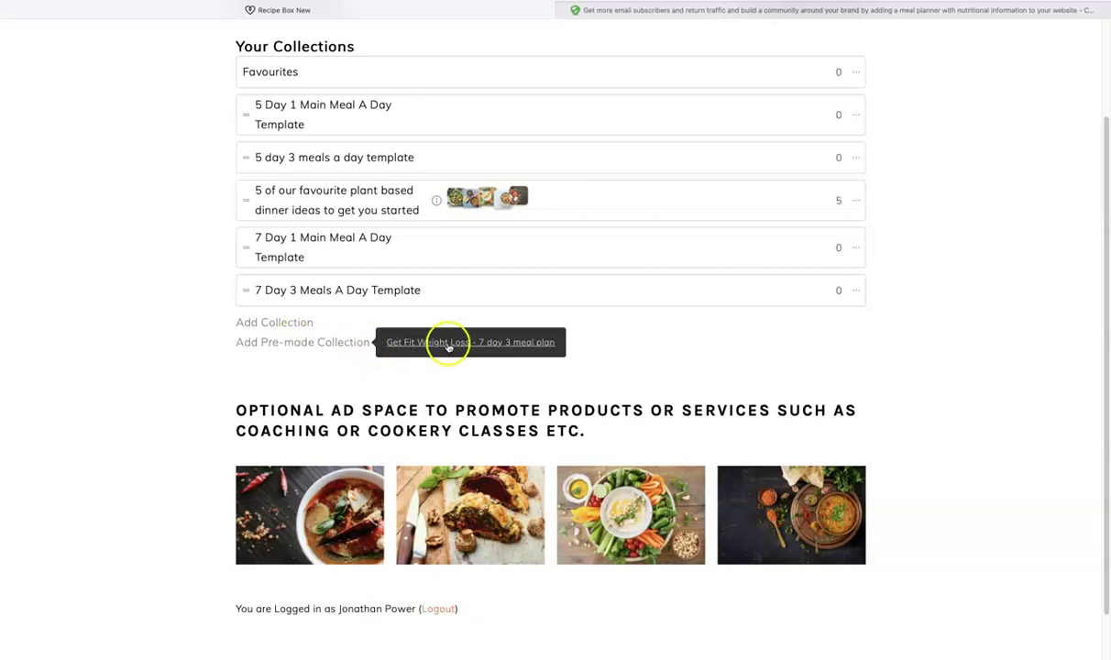
Step: Create a new collection from the 5 Day 1 Main Meal A Day Template
left_click(270, 329)
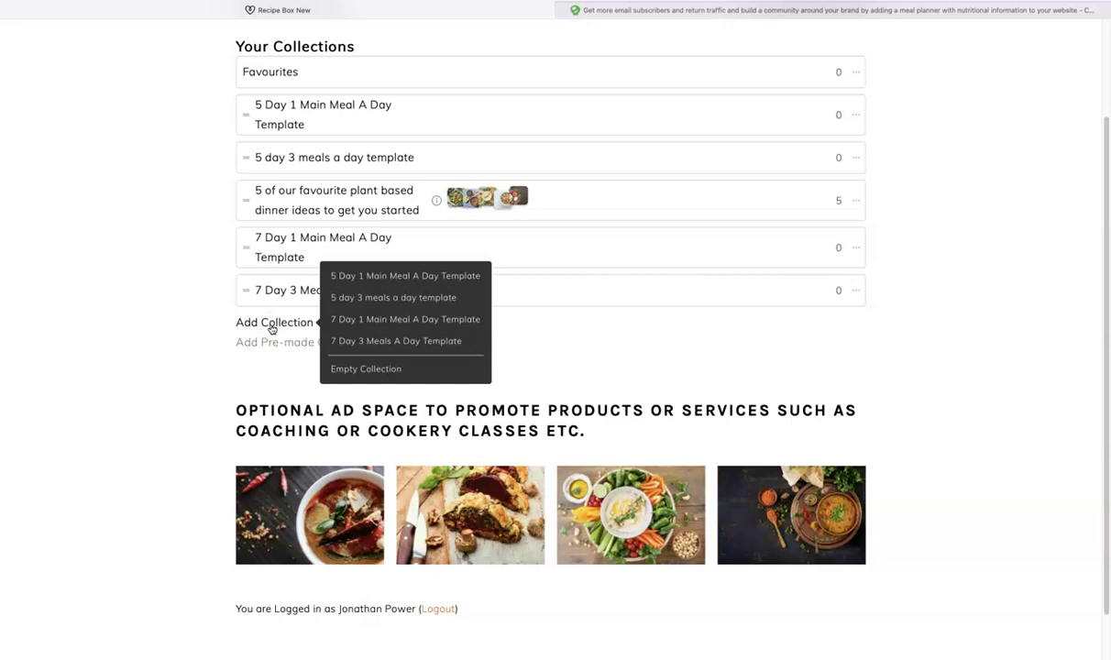
left_click(360, 371)
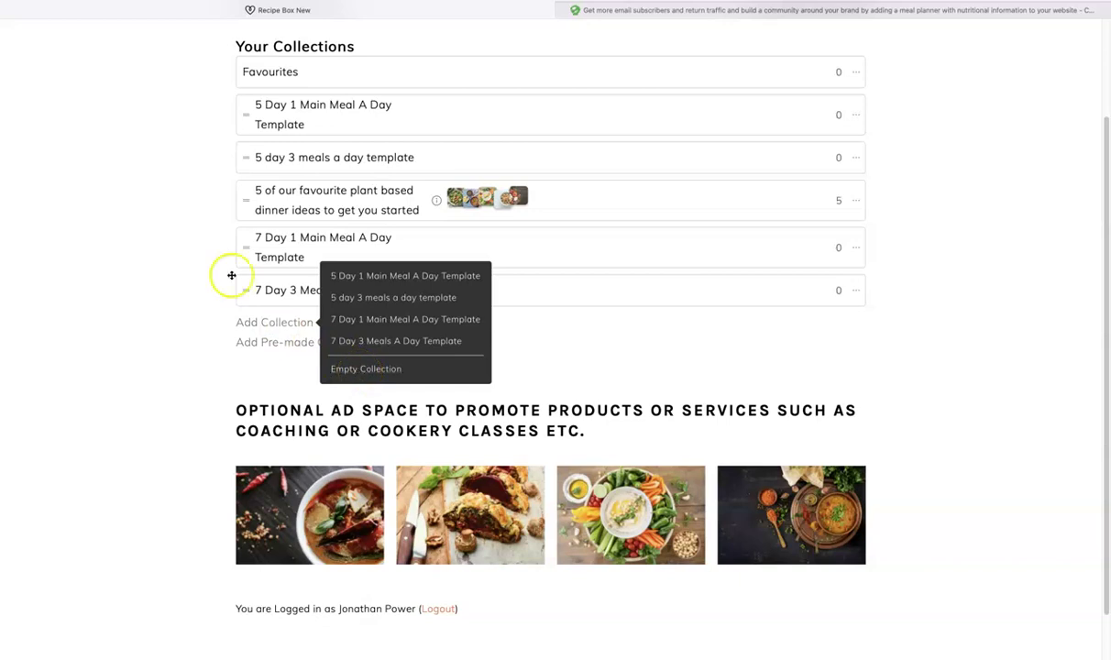
left_click(317, 202)
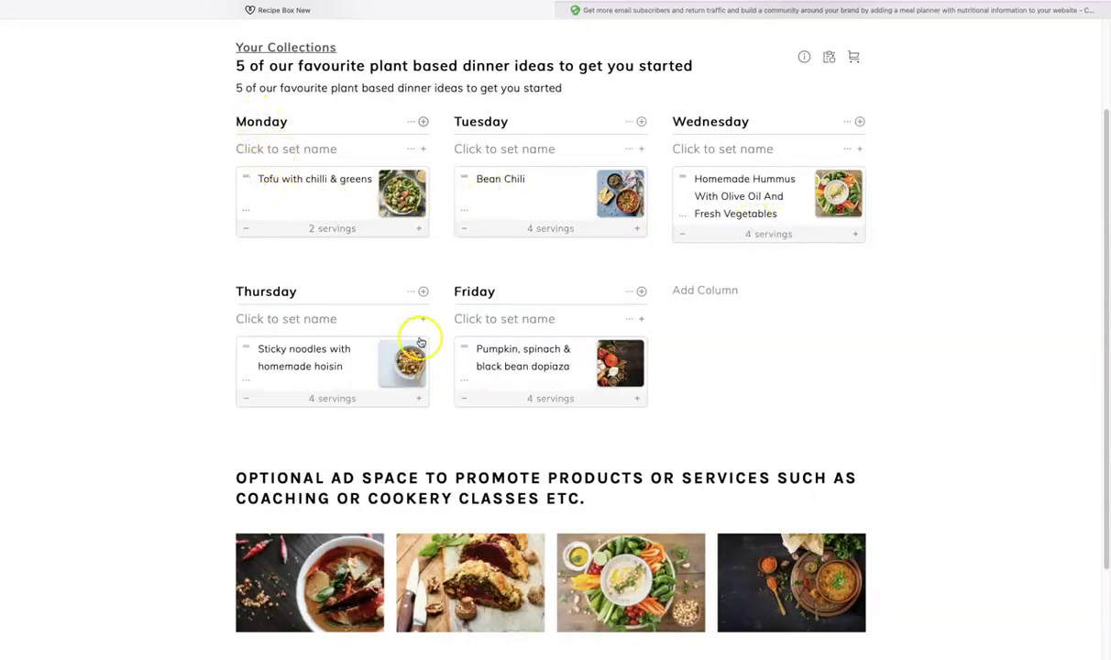
left_click(273, 48)
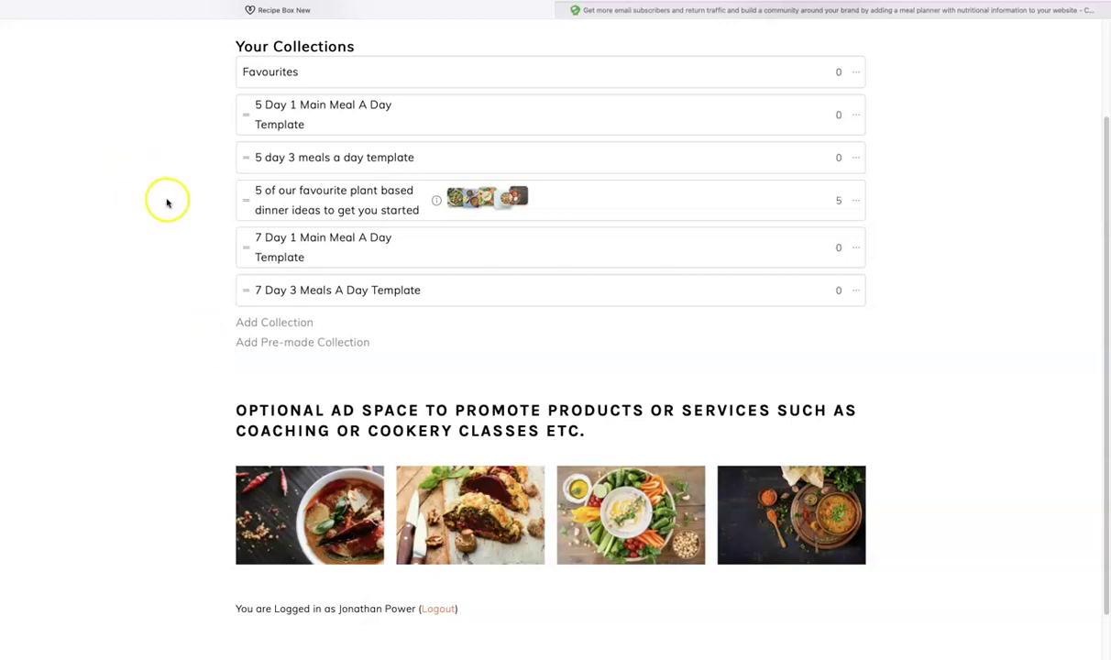
left_click(284, 325)
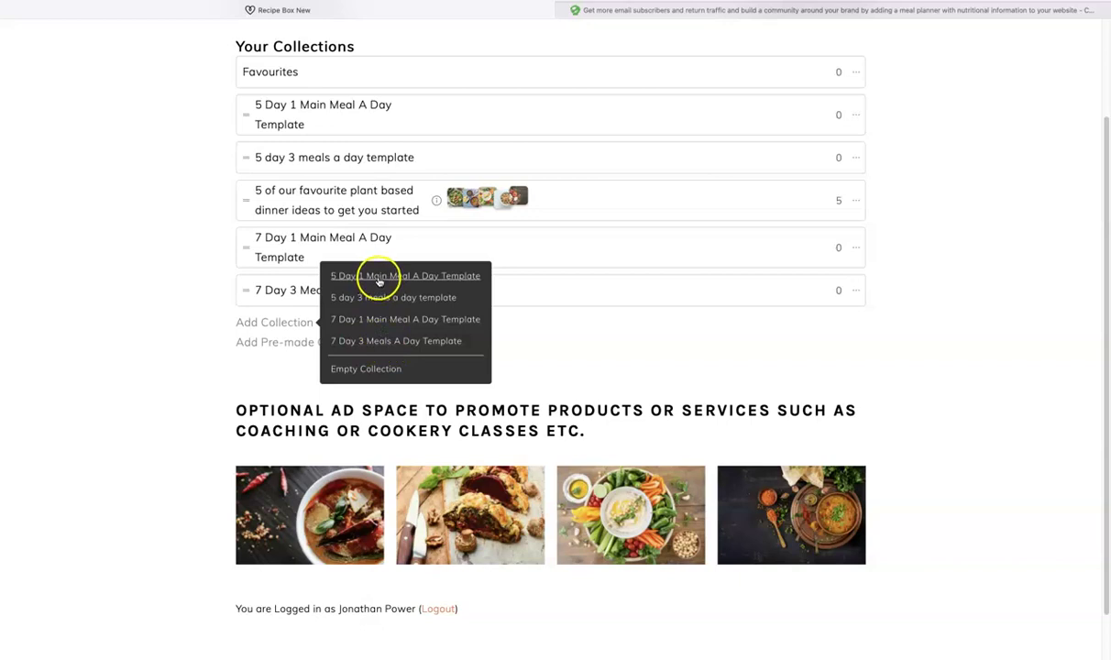
left_click(378, 276)
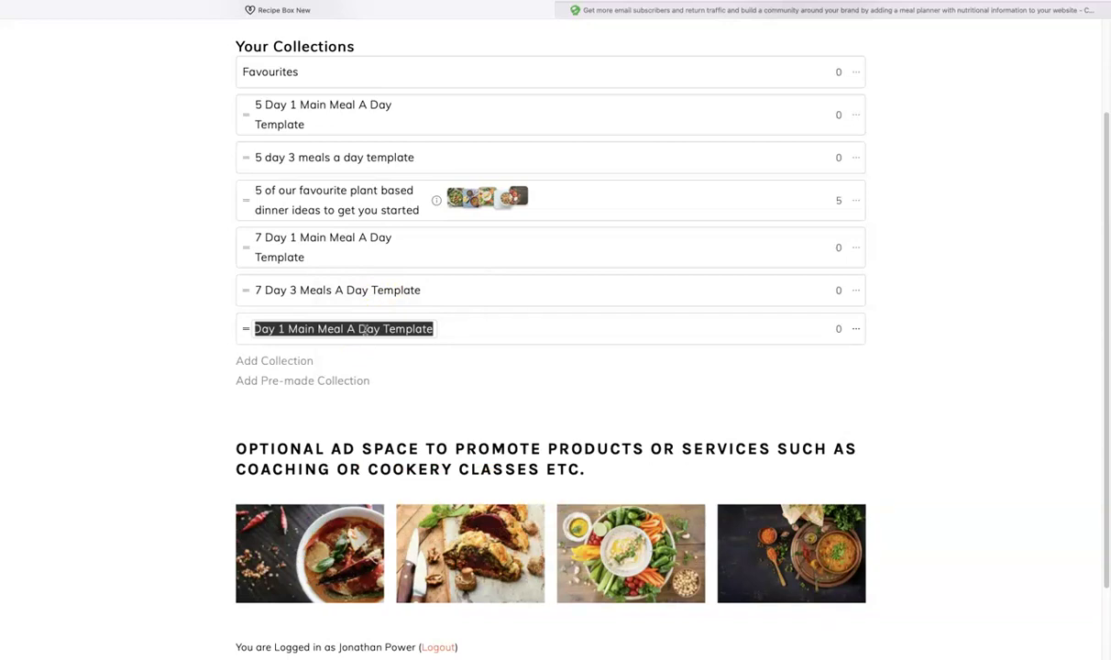
Step: Name the new collection '1st week of August'
type("1st week of August")
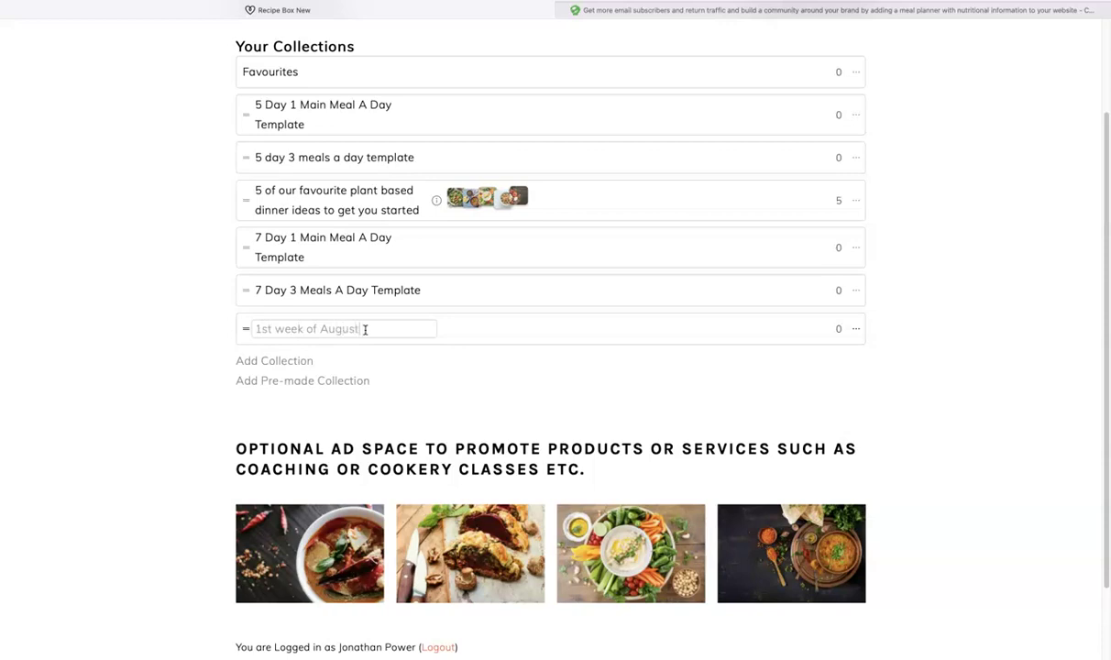
left_click(746, 337)
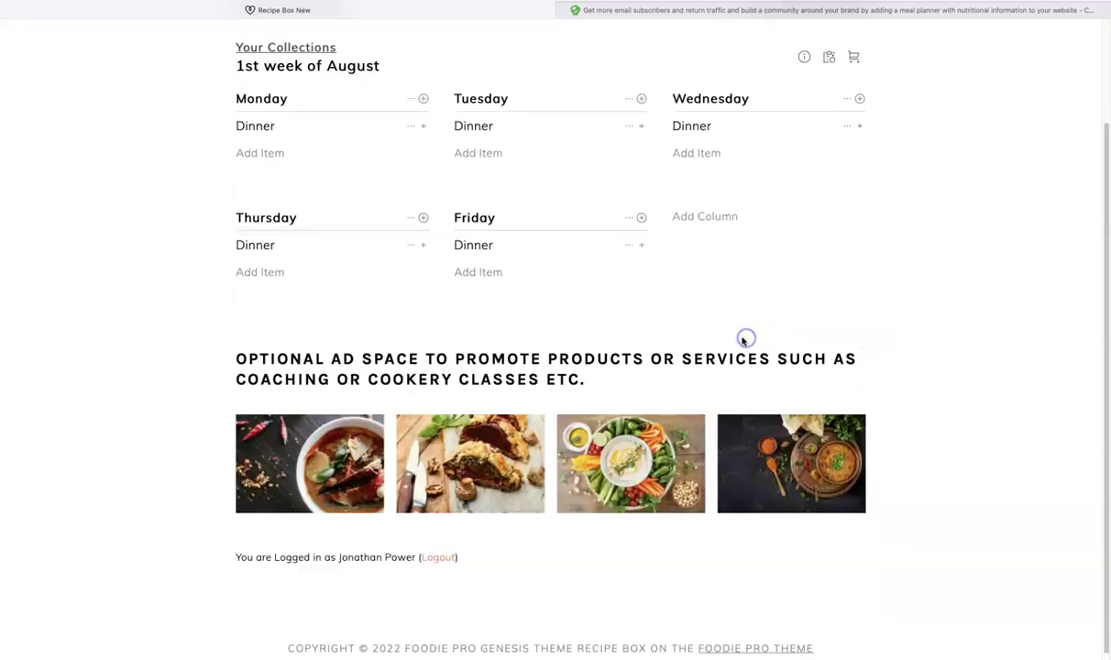
left_click(287, 47)
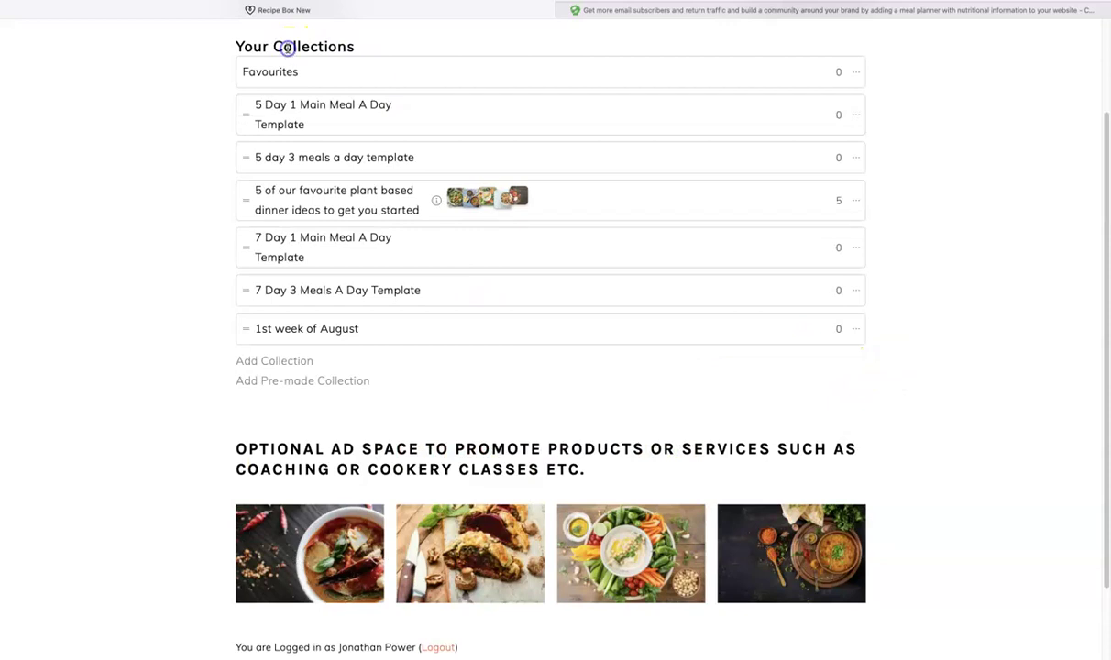
Step: Set the collection's description to 'My first meal plan'
left_click(858, 330)
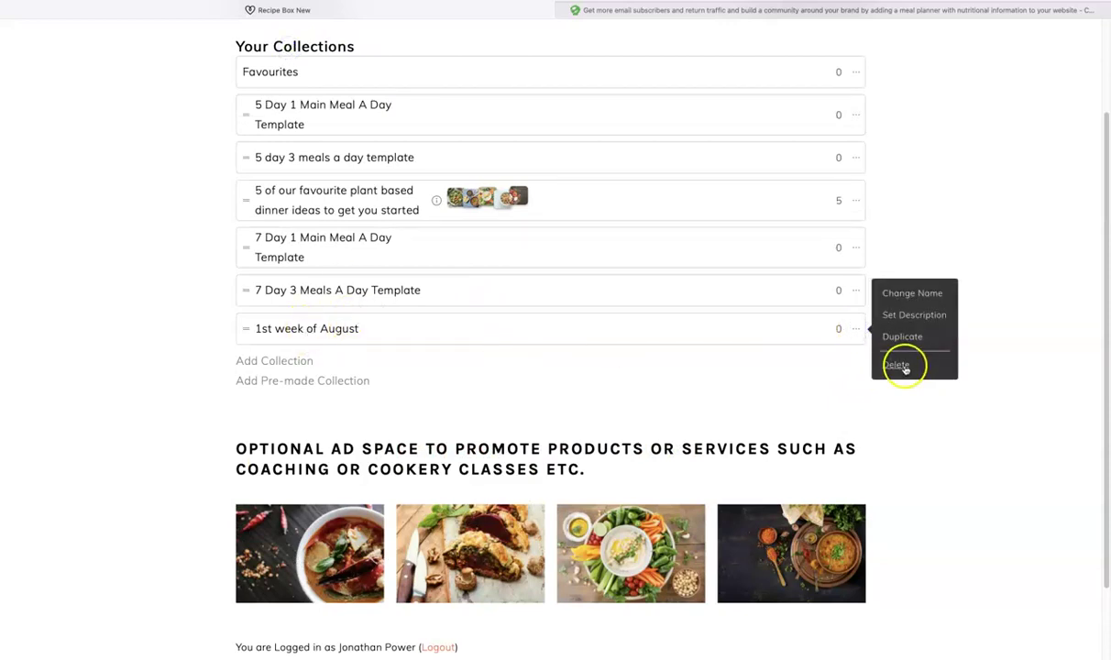
left_click(910, 315)
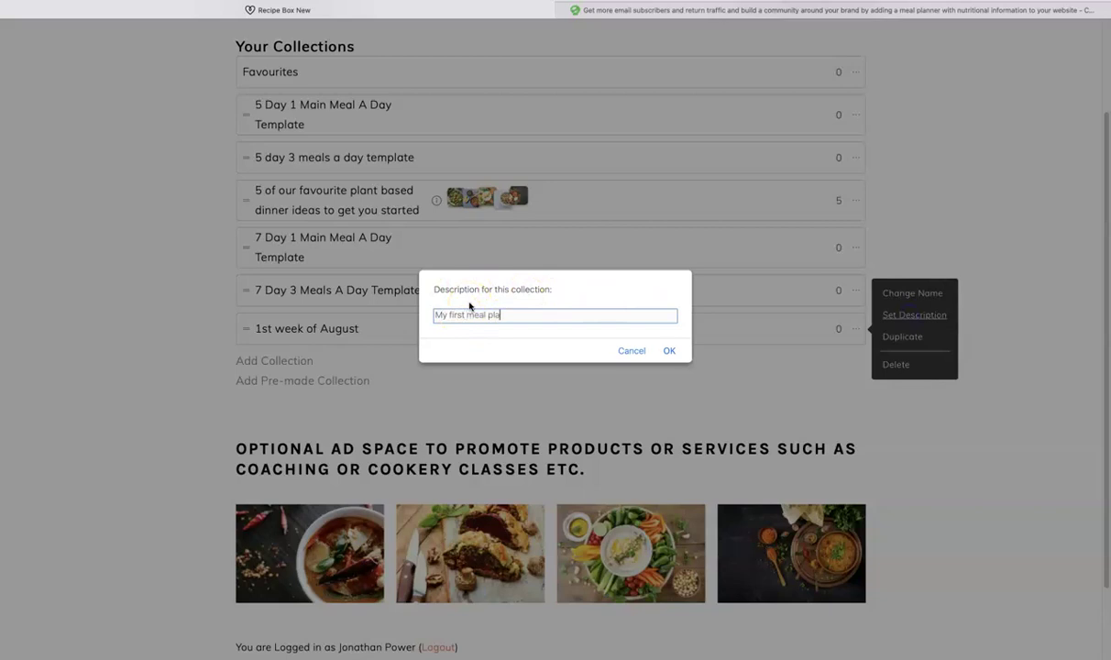
left_click(669, 351)
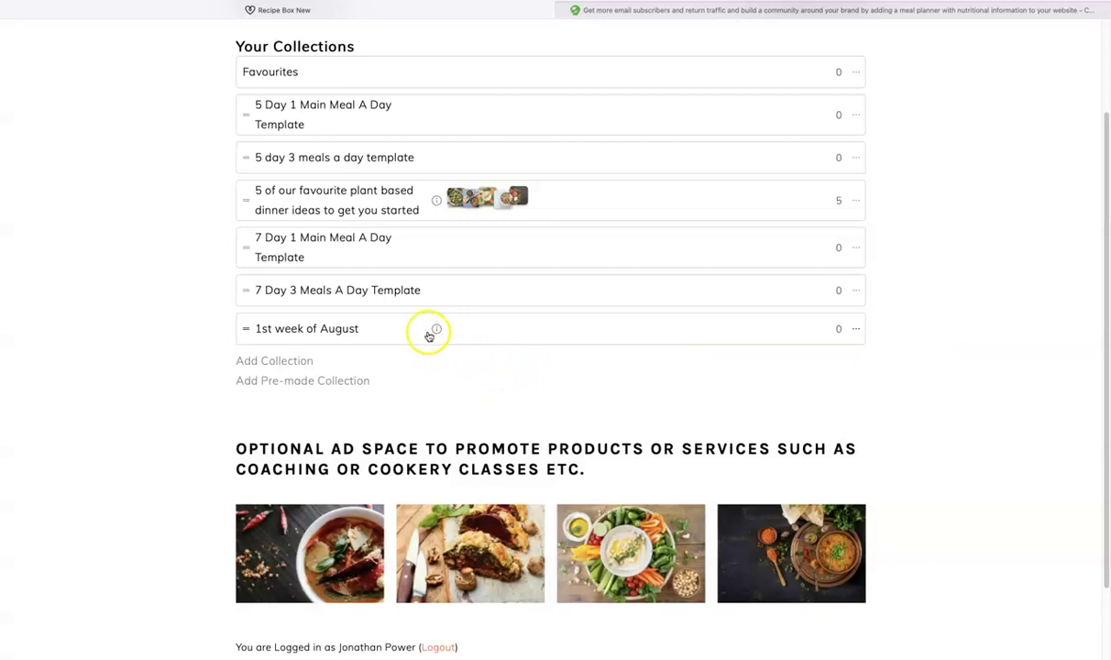
mouse_move(437, 330)
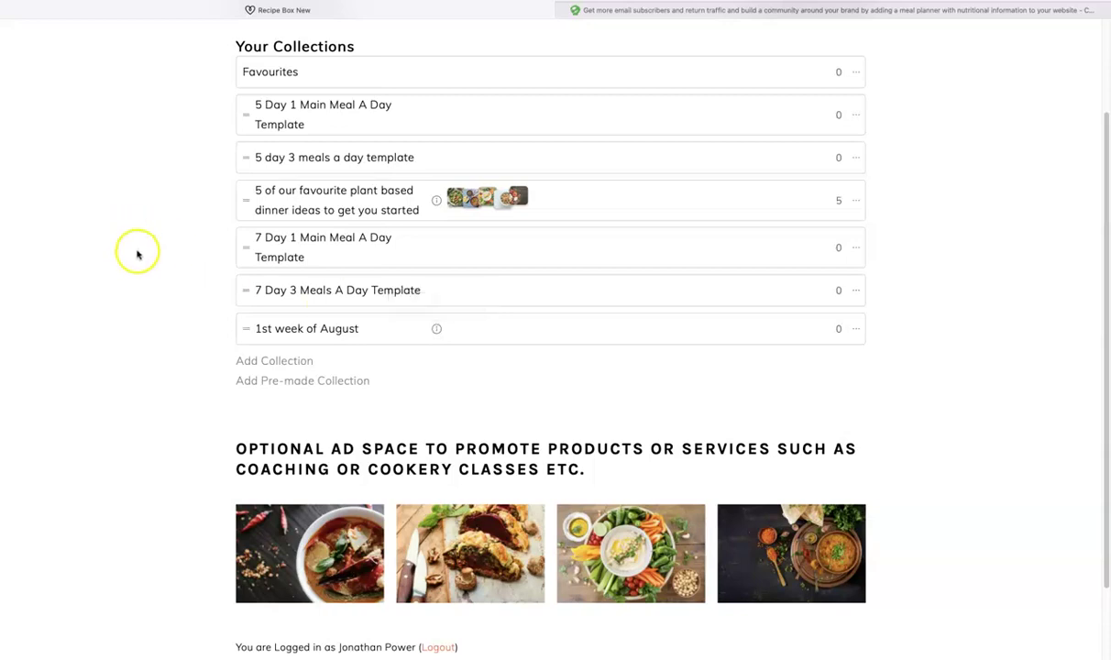
Step: Search 'soup' and add the Red lentil, chickpea chili soup to Monday's dinner
left_click(276, 327)
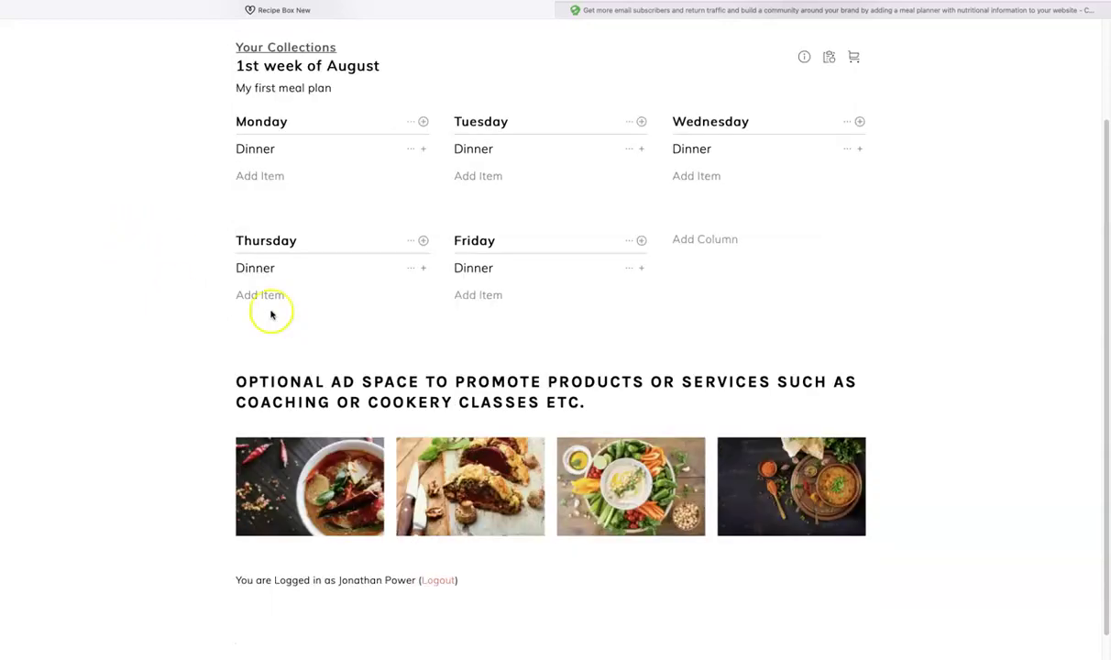
left_click(252, 179)
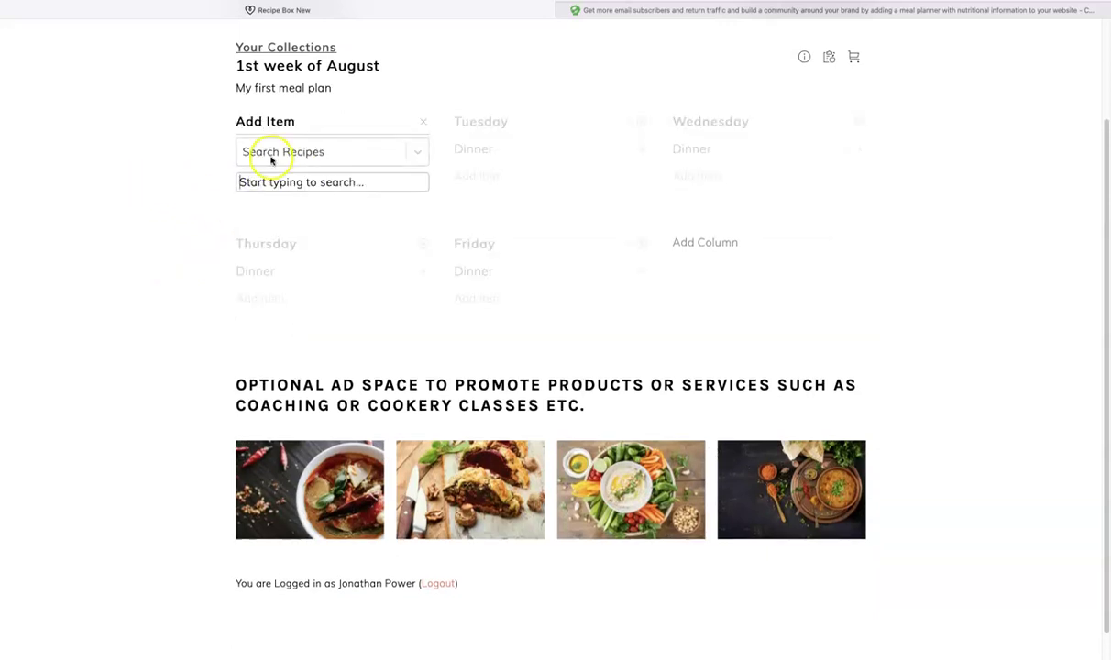
left_click(300, 181)
type("soup")
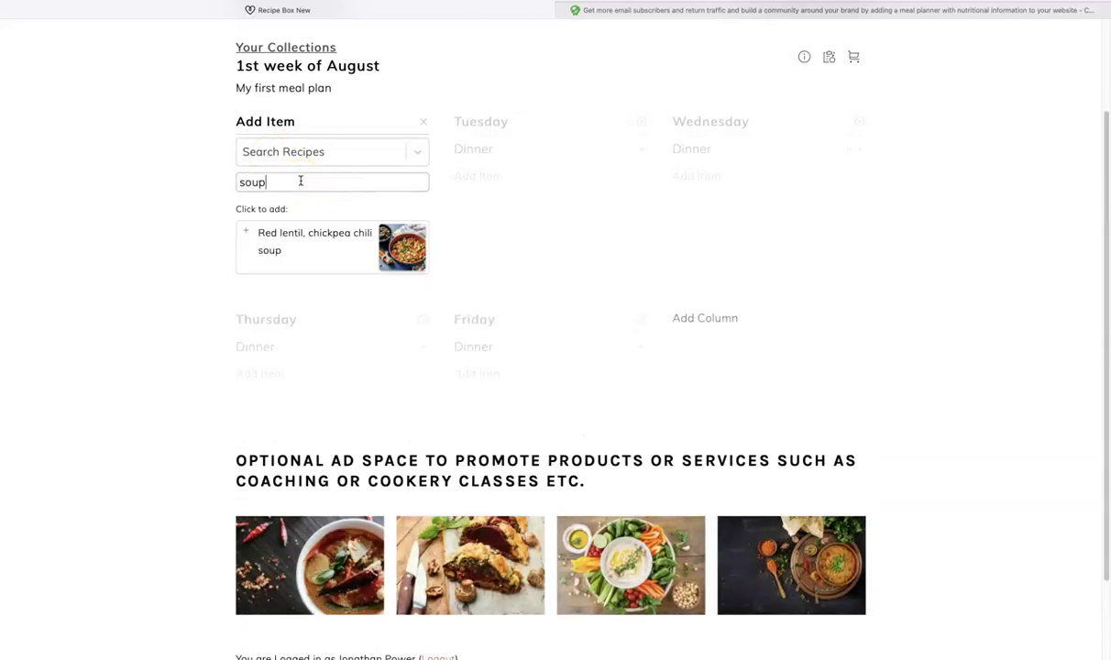
left_click(244, 232)
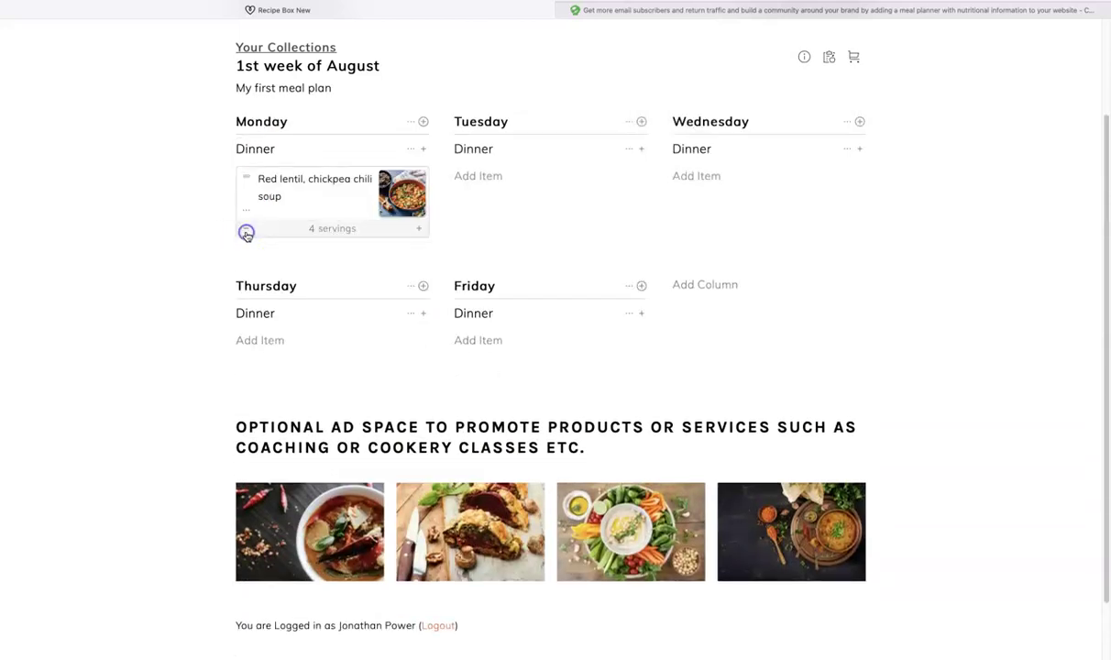
Step: Look at the item kinds for Tuesday and Wednesday dinner, then return to the collections list
left_click(472, 176)
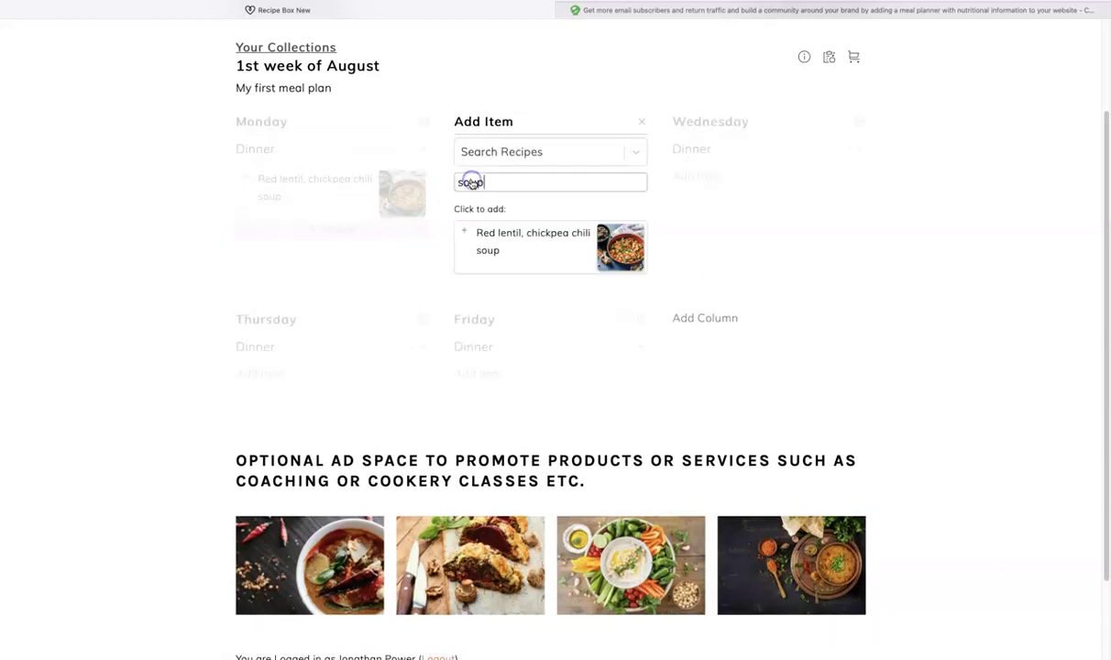
left_click(696, 177)
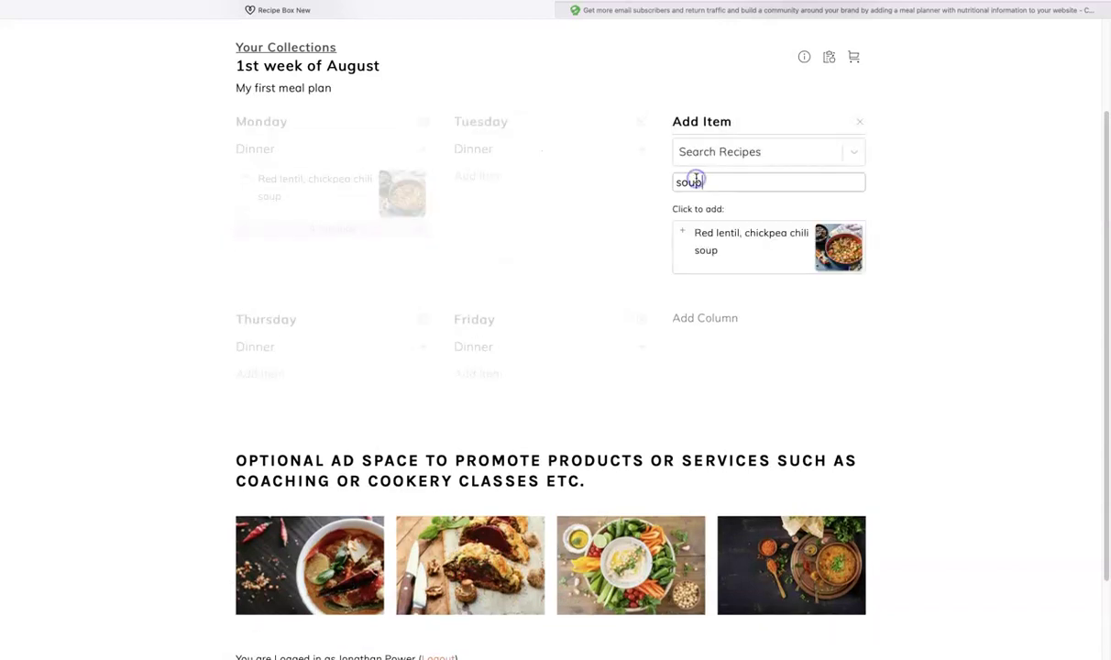
left_click(849, 152)
left_click(934, 162)
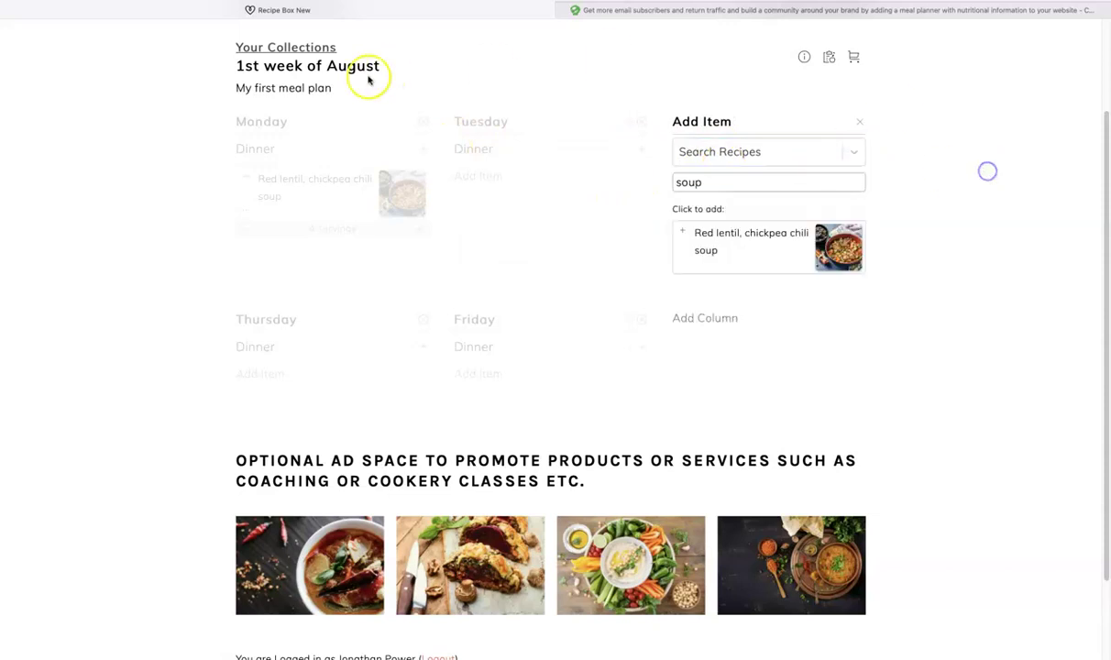
left_click(272, 49)
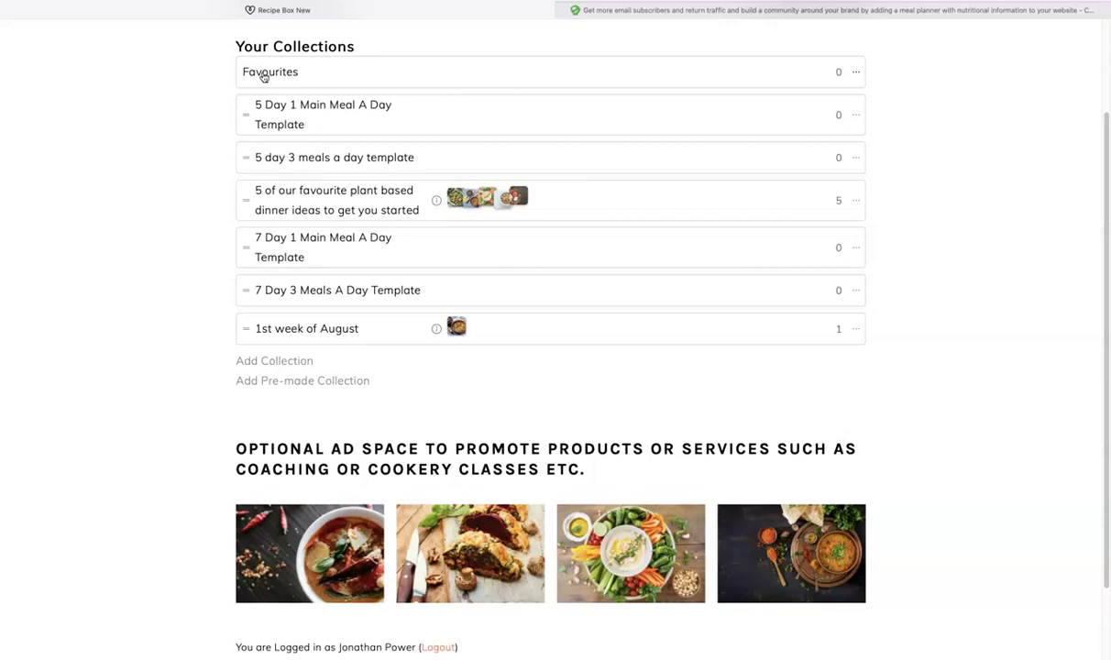
Step: Try the Tuesday dinner item kinds, then add and remove an empty note
left_click(286, 331)
left_click(481, 175)
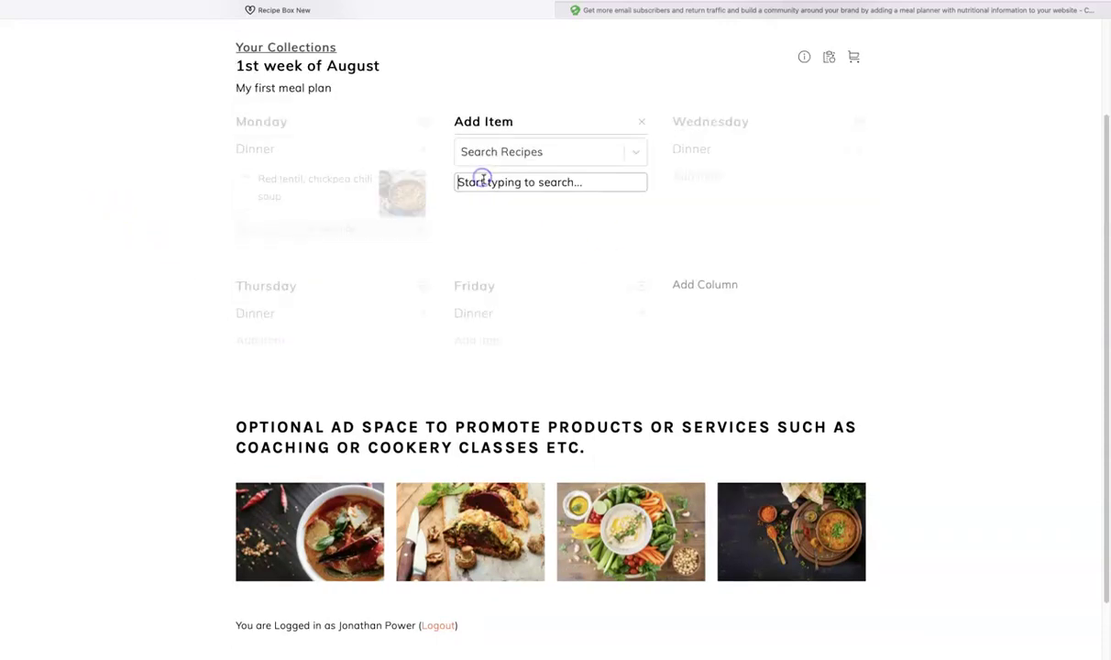
left_click(632, 156)
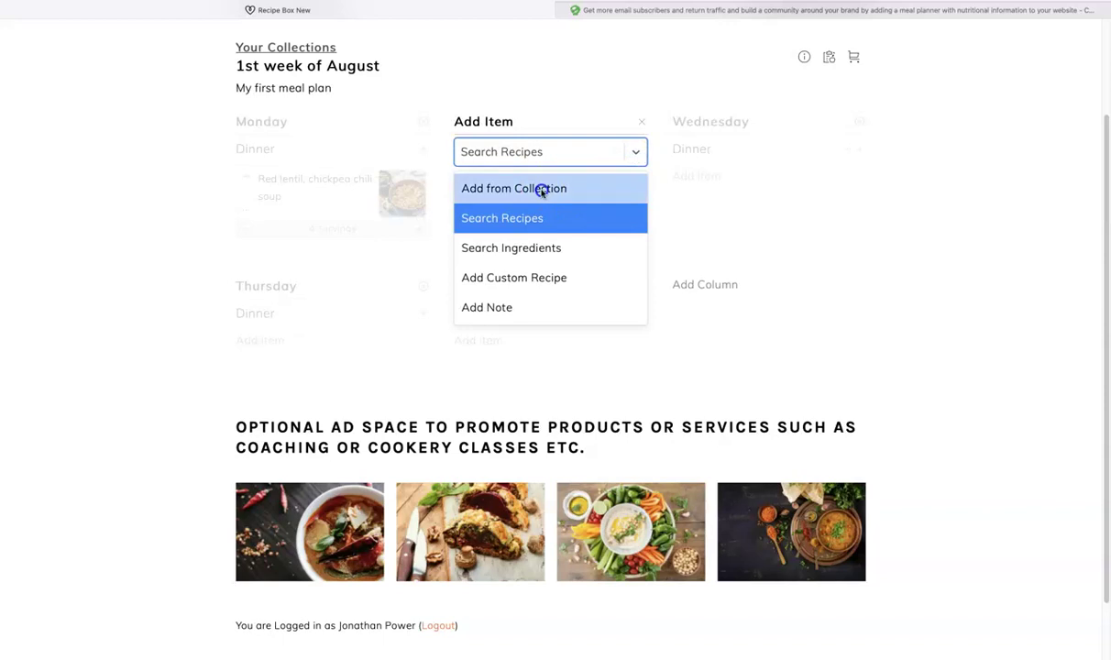
left_click(541, 190)
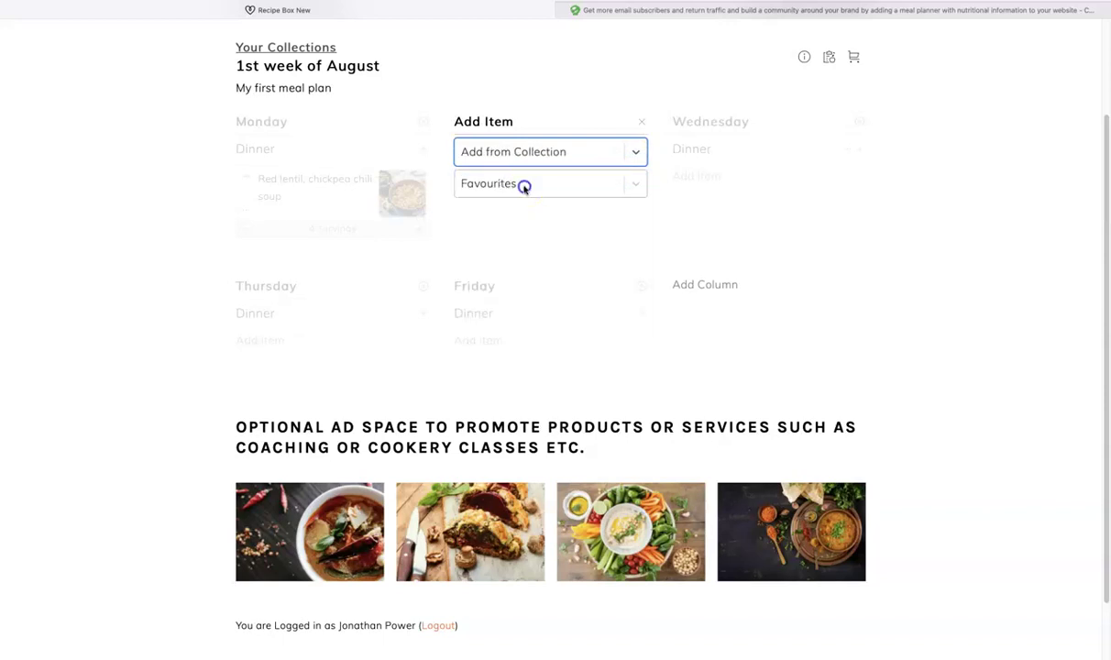
left_click(523, 184)
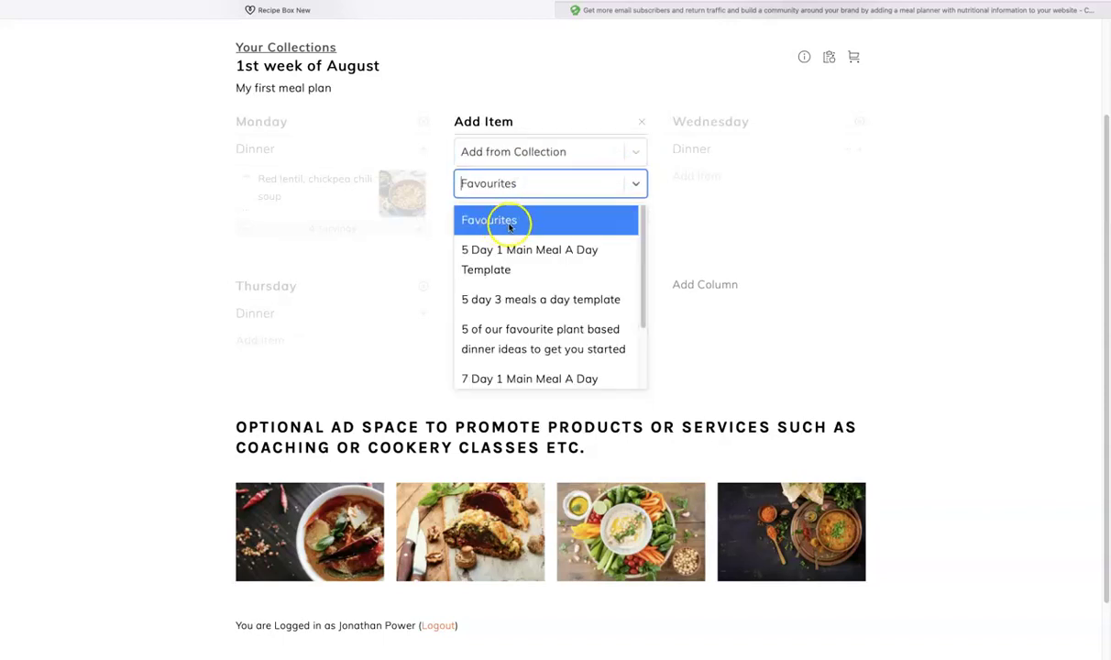
left_click(636, 158)
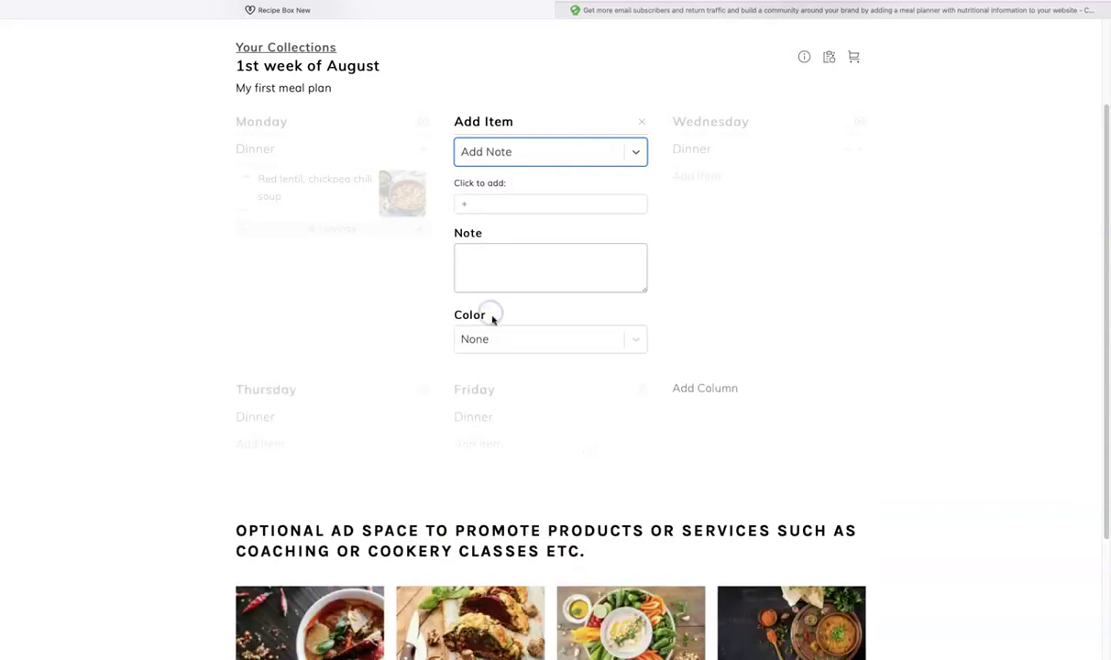
left_click(482, 204)
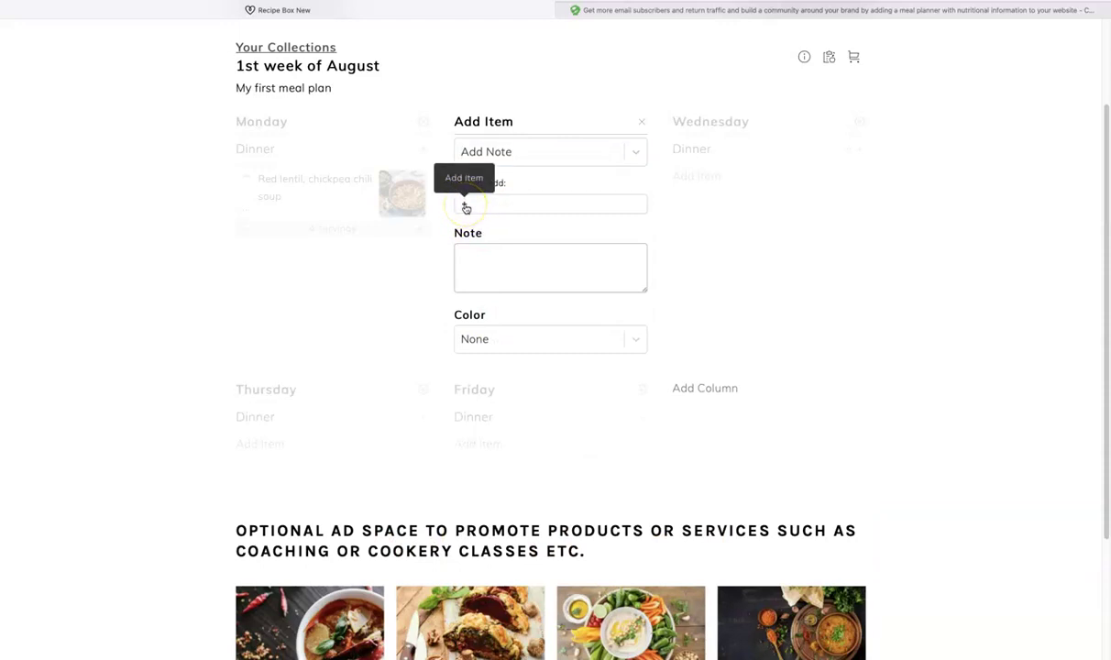
left_click(466, 208)
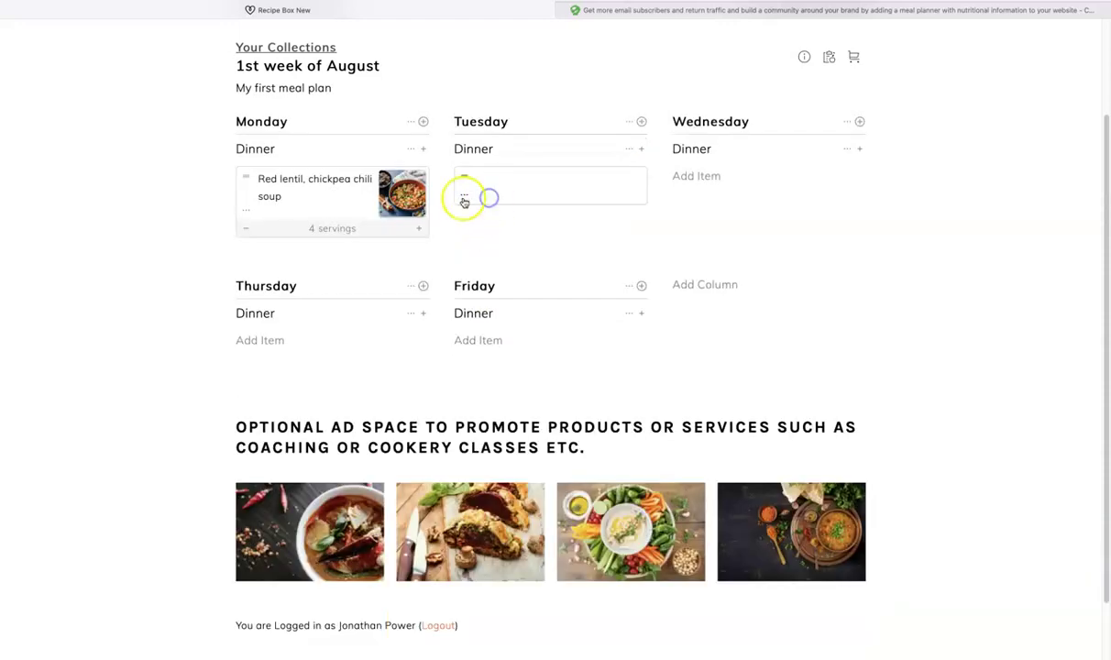
left_click(464, 196)
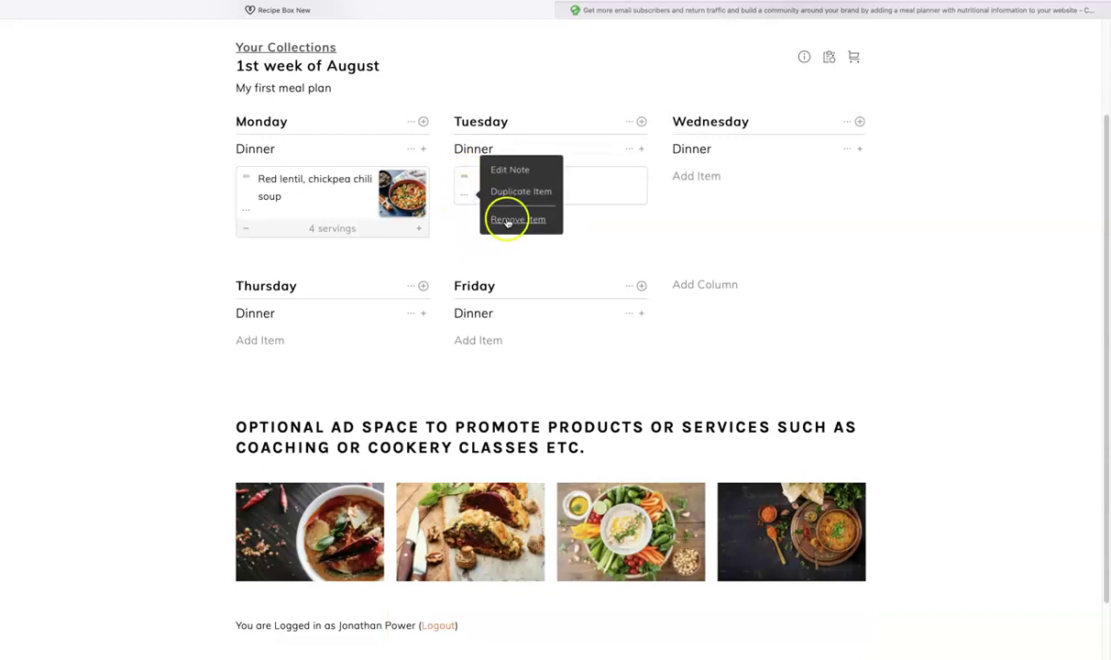
left_click(505, 218)
Step: Add a red note 'Maybe make curry this day' to Tuesday's dinner
left_click(477, 178)
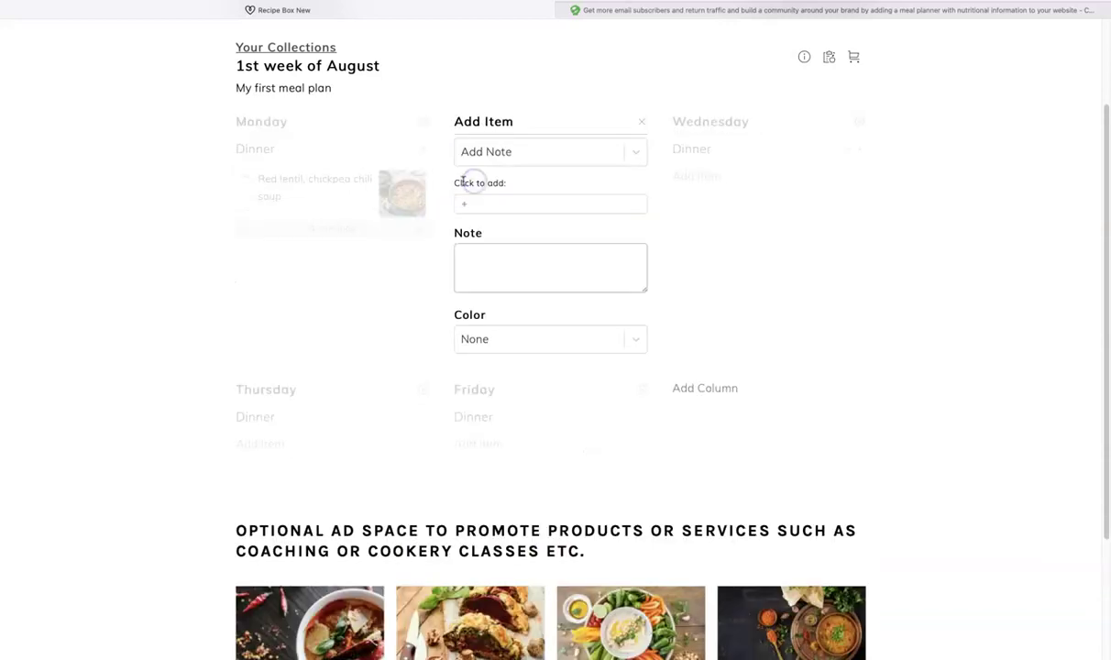
left_click(489, 247)
type("Maybe")
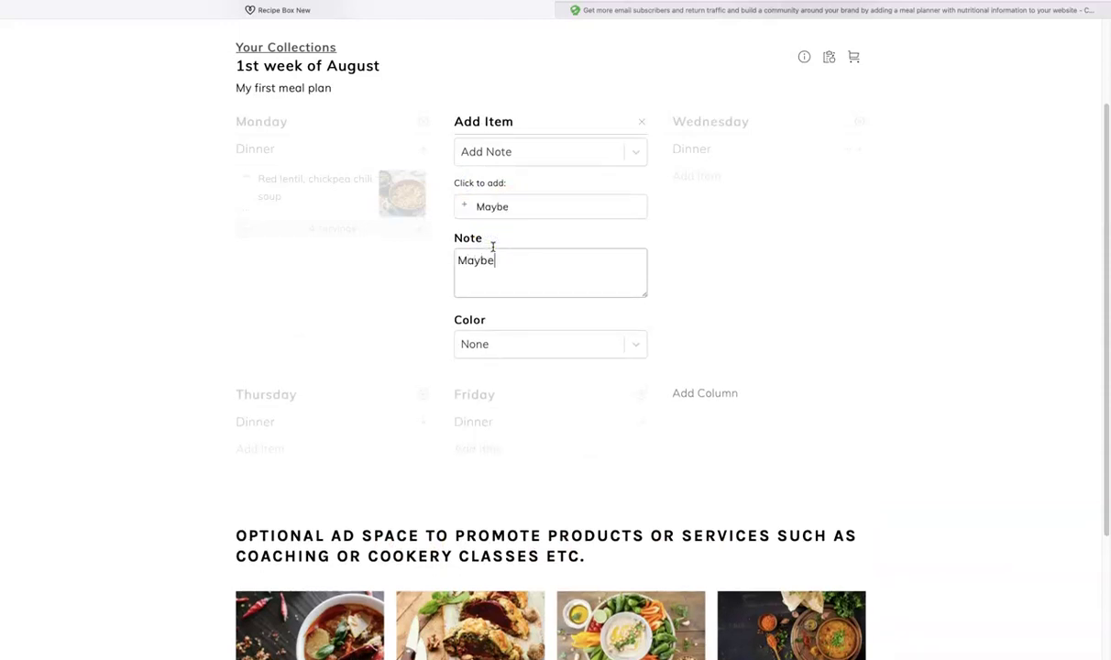
type(" make curry this day")
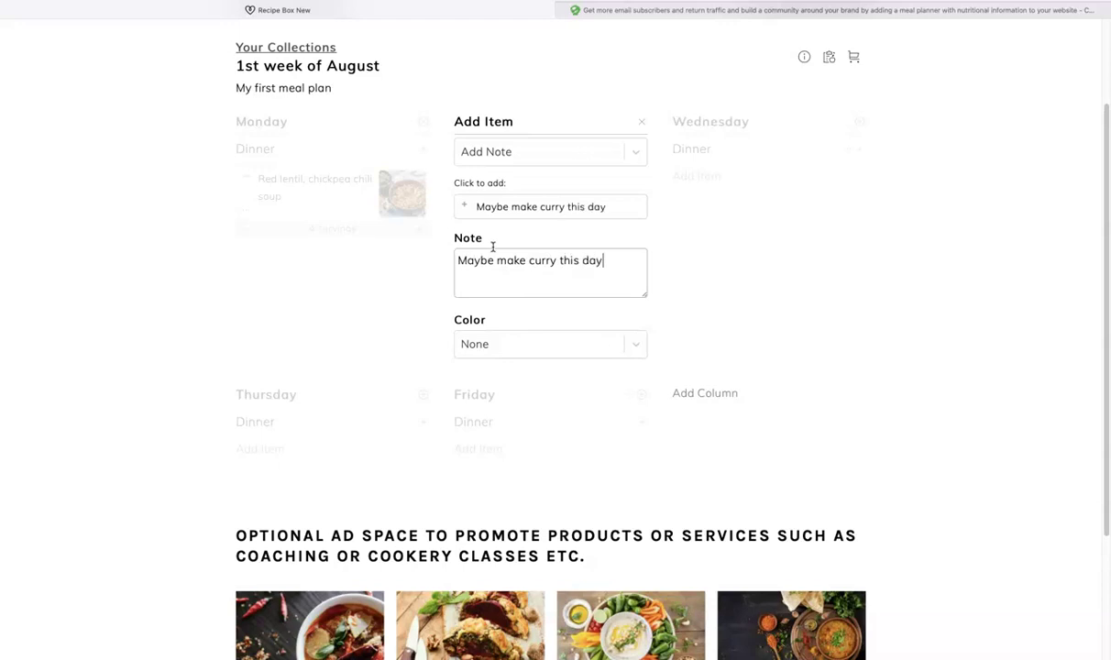
left_click(523, 343)
left_click(507, 444)
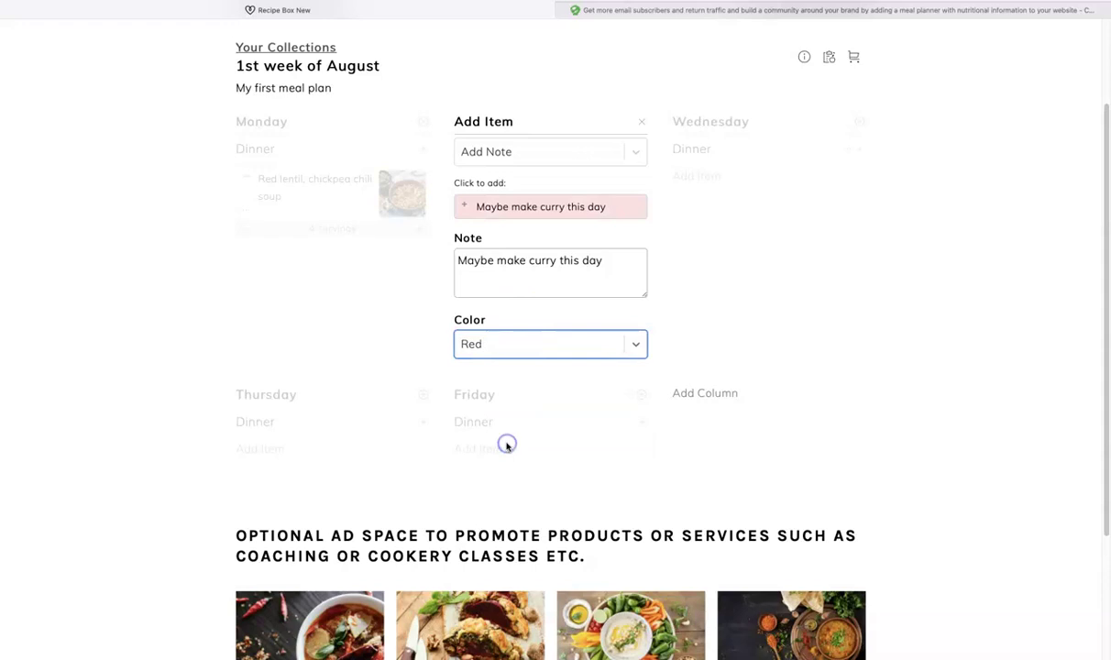
left_click(467, 206)
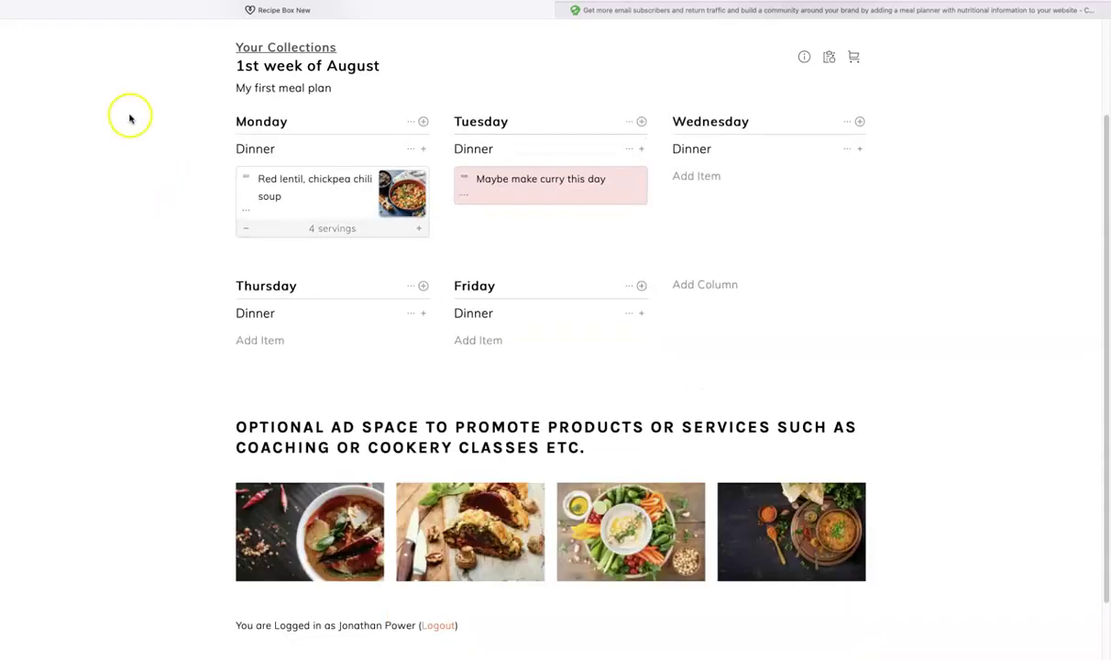
Step: Leave the meal plan and load the Foodie Pro Genesis Theme Recipe Box site's recipe index
left_click(273, 51)
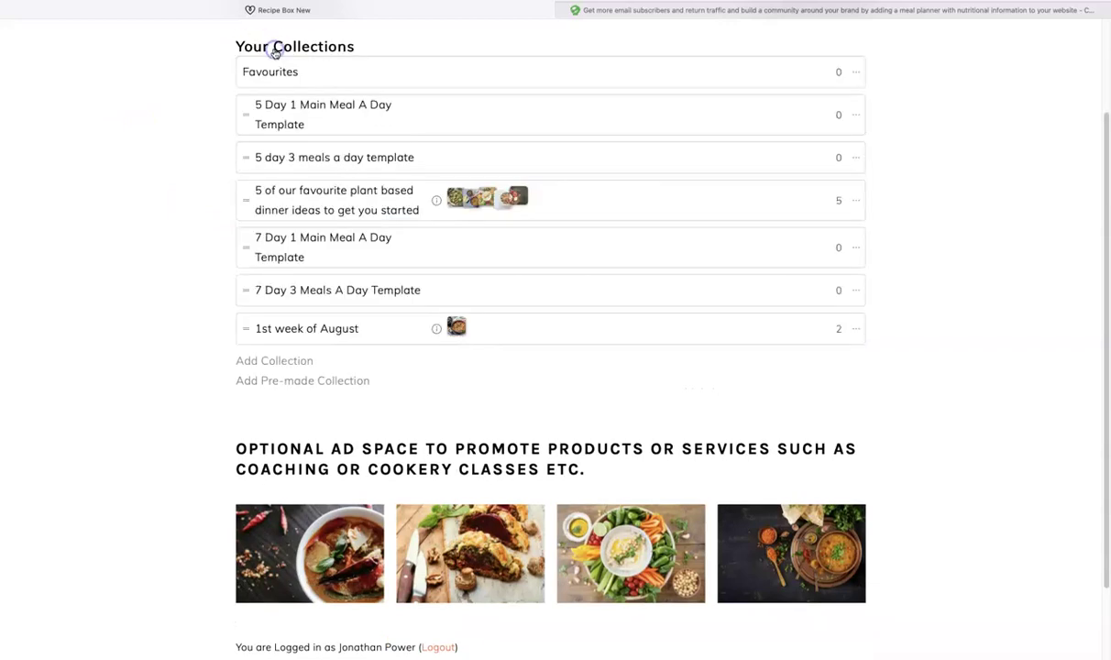
scroll(119, 133, "up", 3)
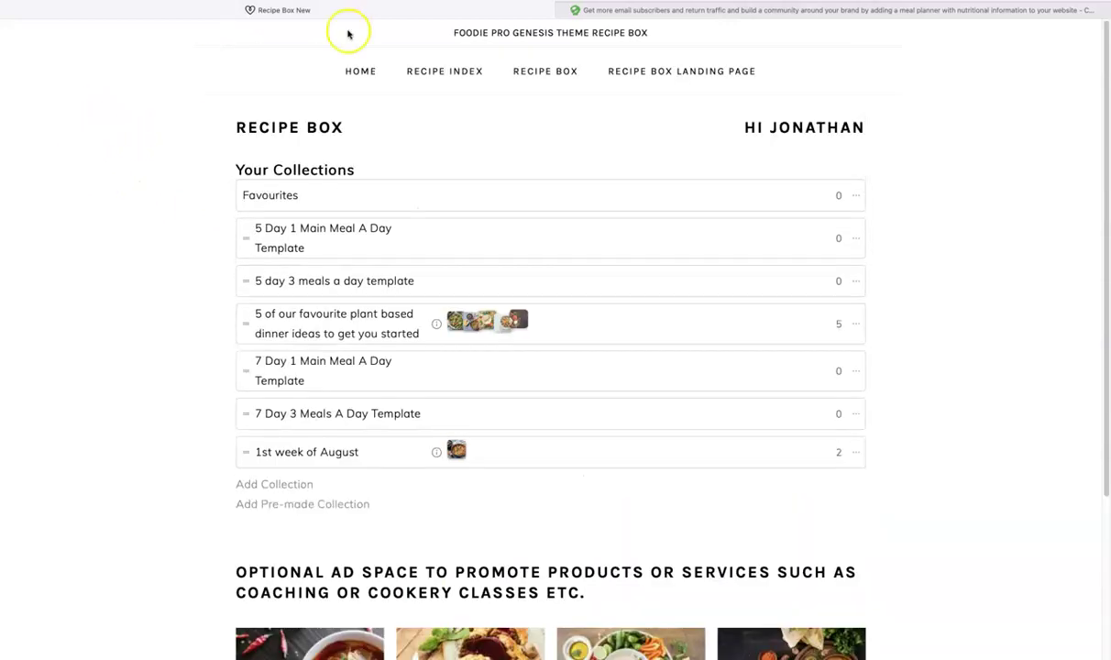
key("super+l")
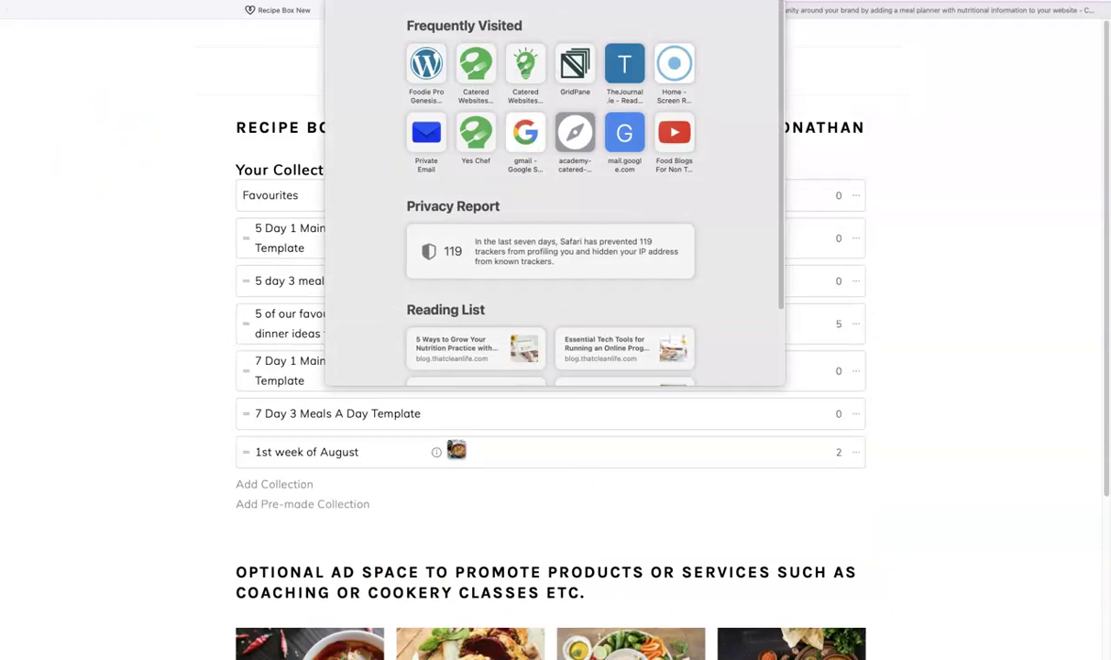
type("f")
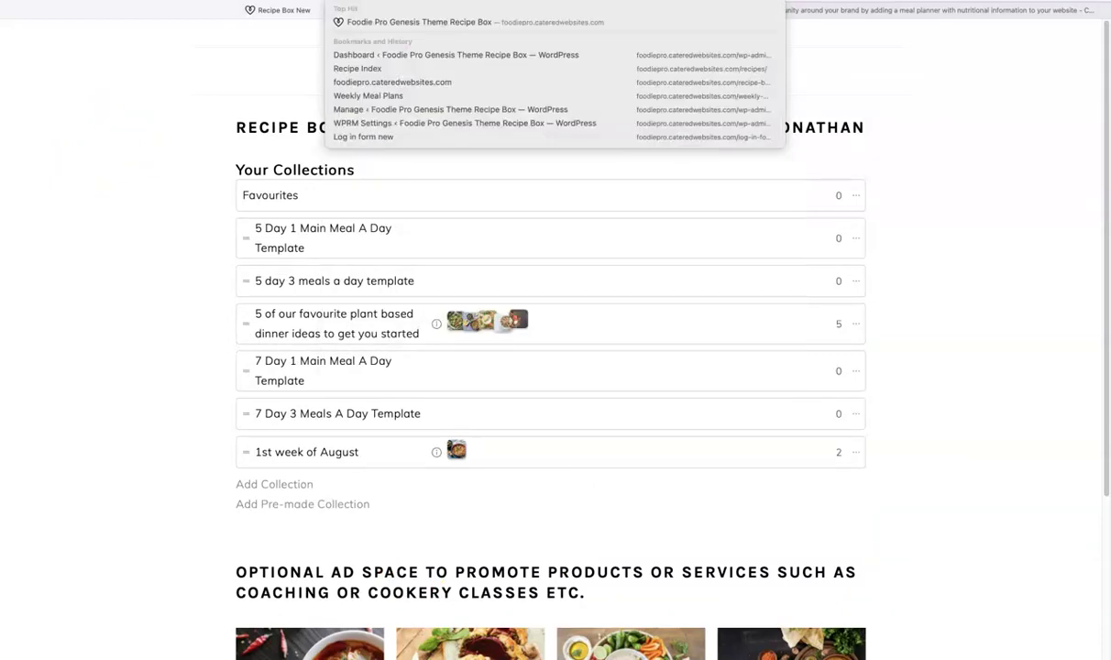
key("Return")
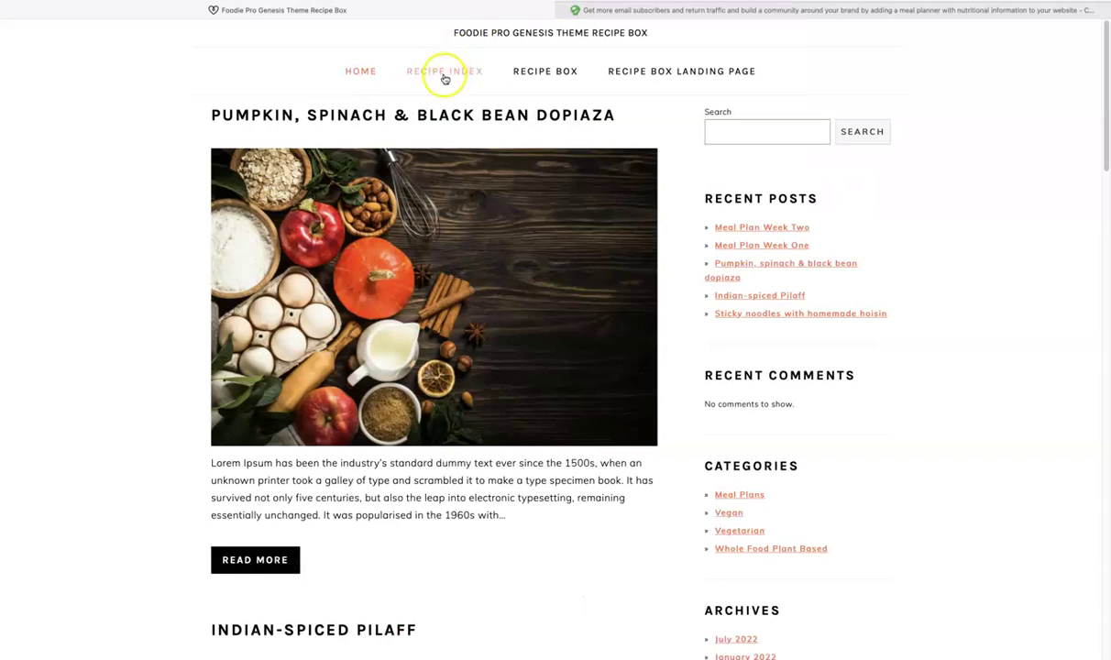
left_click(444, 74)
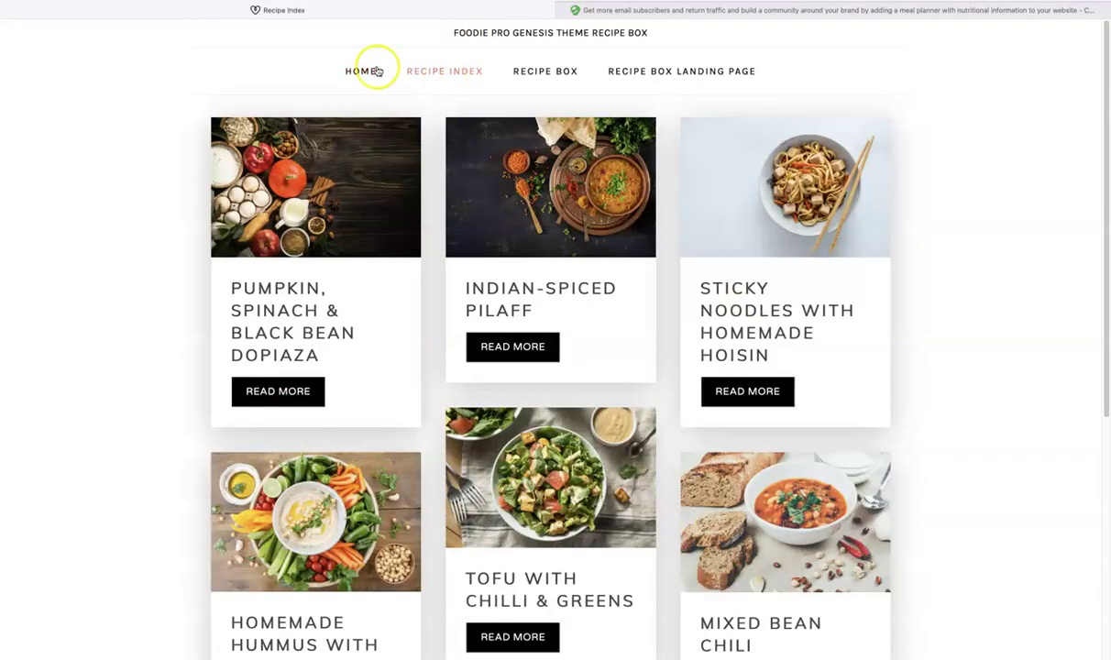
Step: Scroll the Recipe Index to bring the Red Lentil, Chickpea Chili Soup card into view
scroll(158, 178, "down", 5)
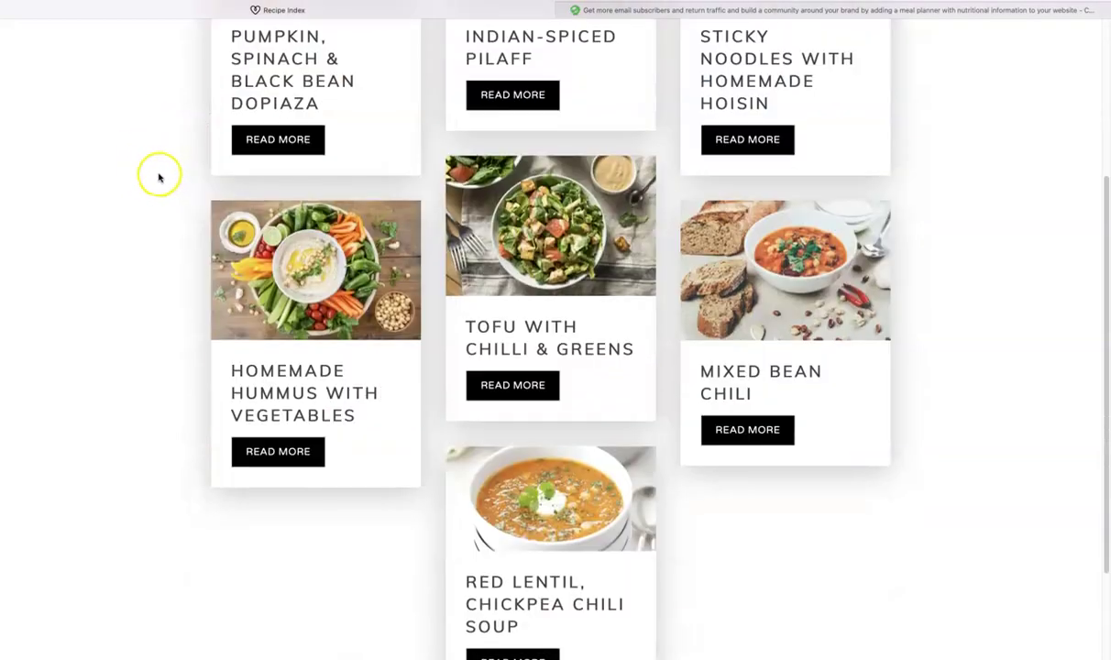
scroll(145, 177, "up", 1)
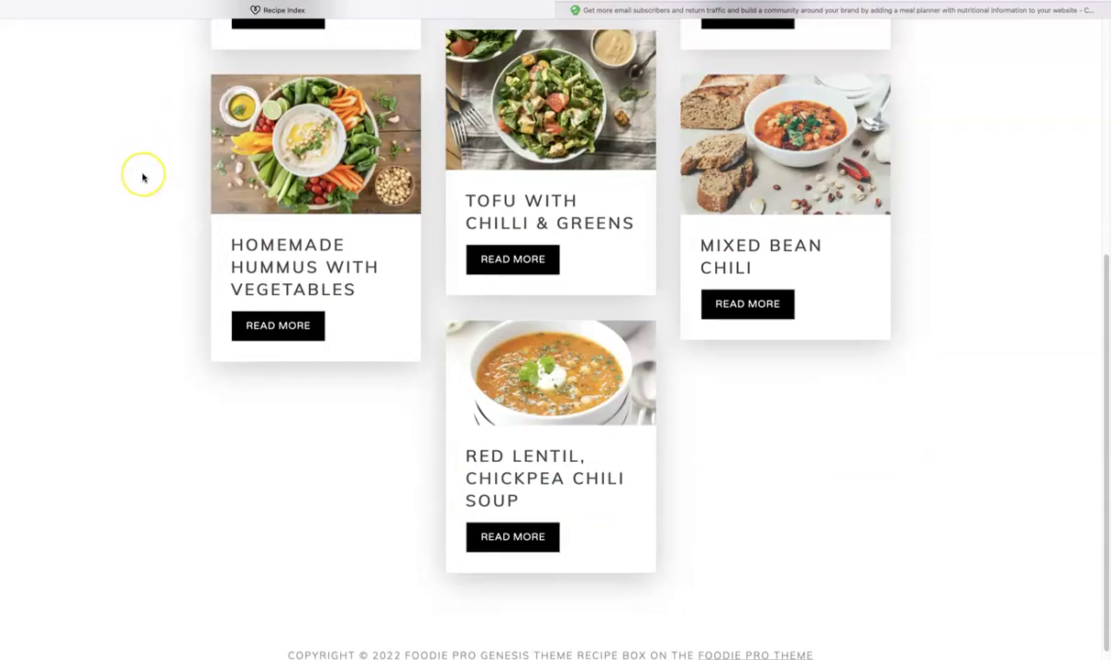
scroll(139, 176, "up", 2)
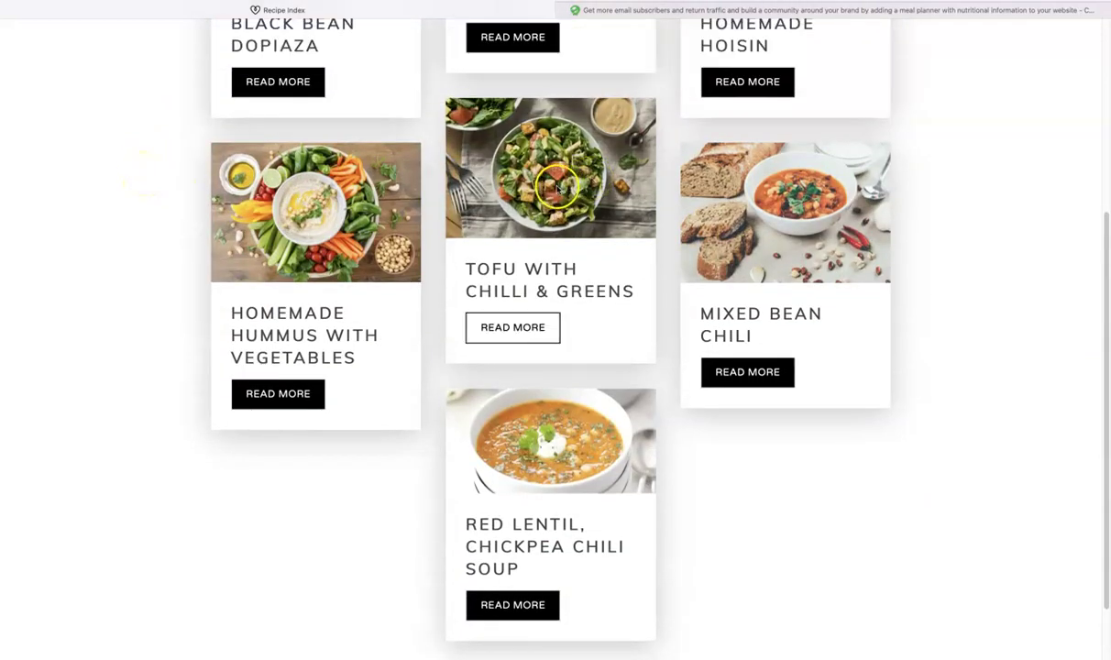
Step: Open the Red Lentil, Chickpea Chili Soup recipe and its private notes
left_click(501, 606)
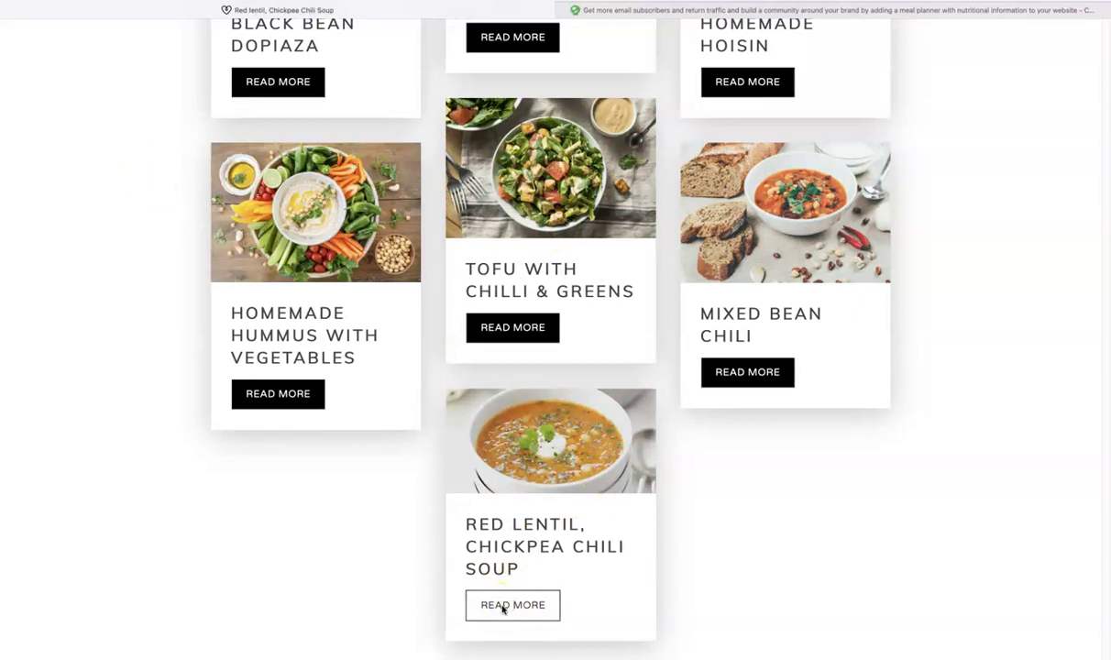
scroll(142, 259, "down", 5)
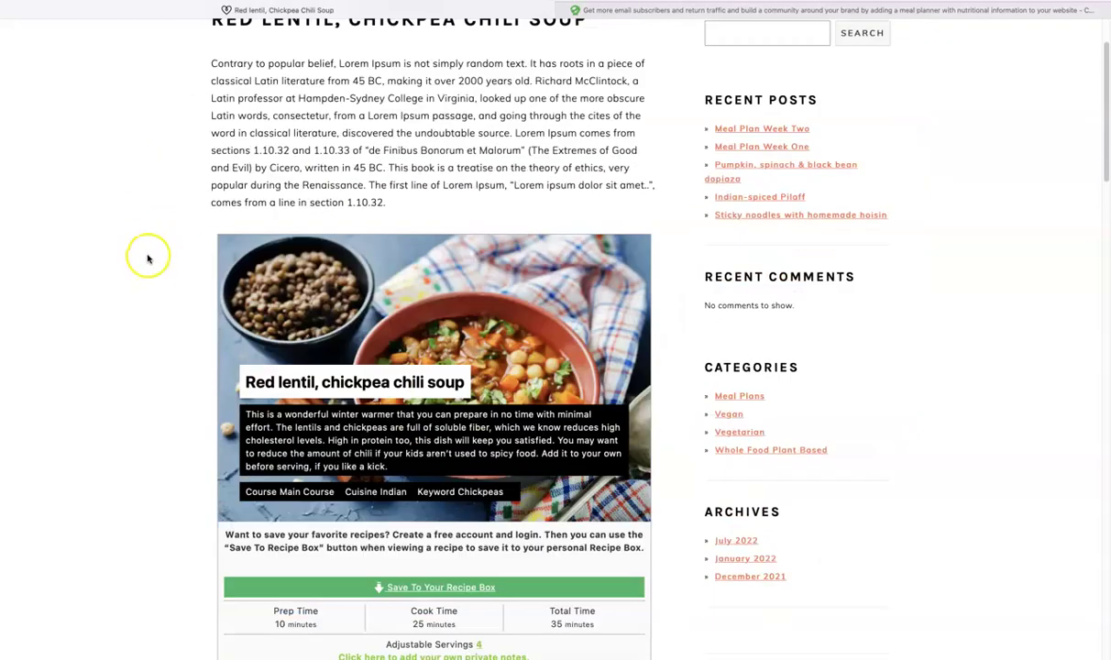
scroll(145, 260, "down", 2)
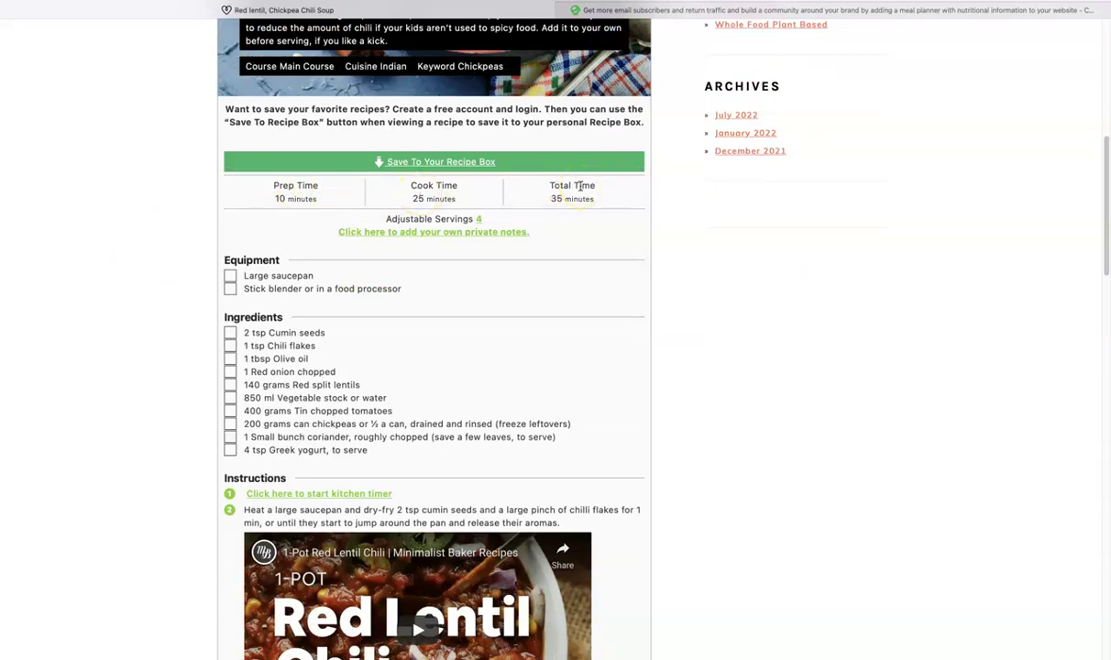
left_click(409, 233)
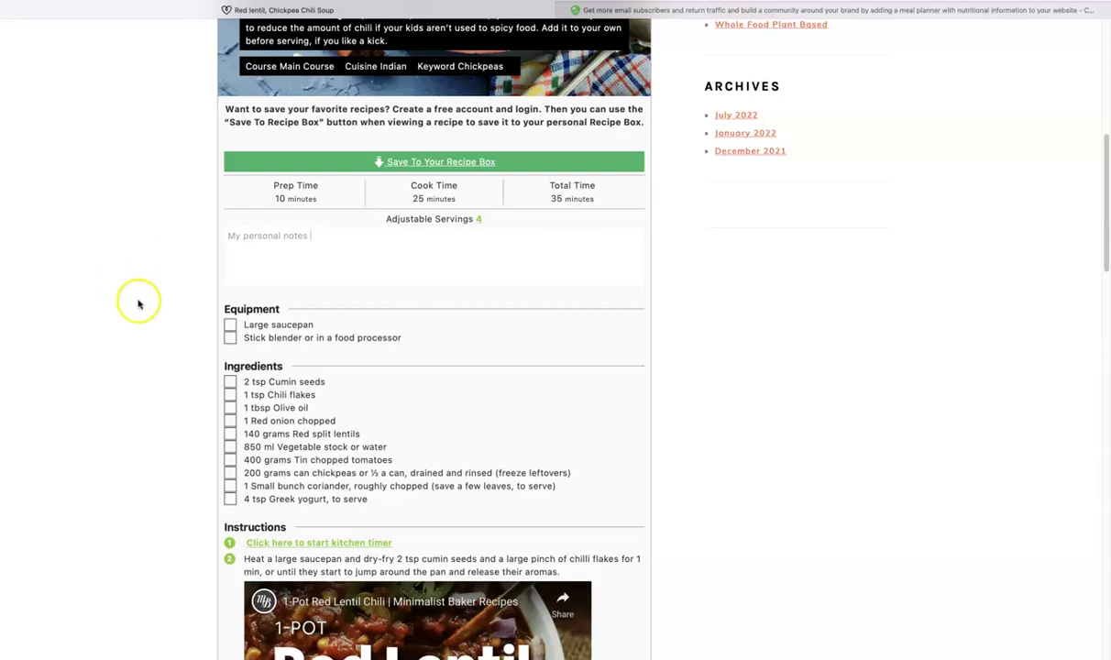
Step: Tick off the large saucepan, stick blender, cumin seeds and chopped red onion
left_click(229, 324)
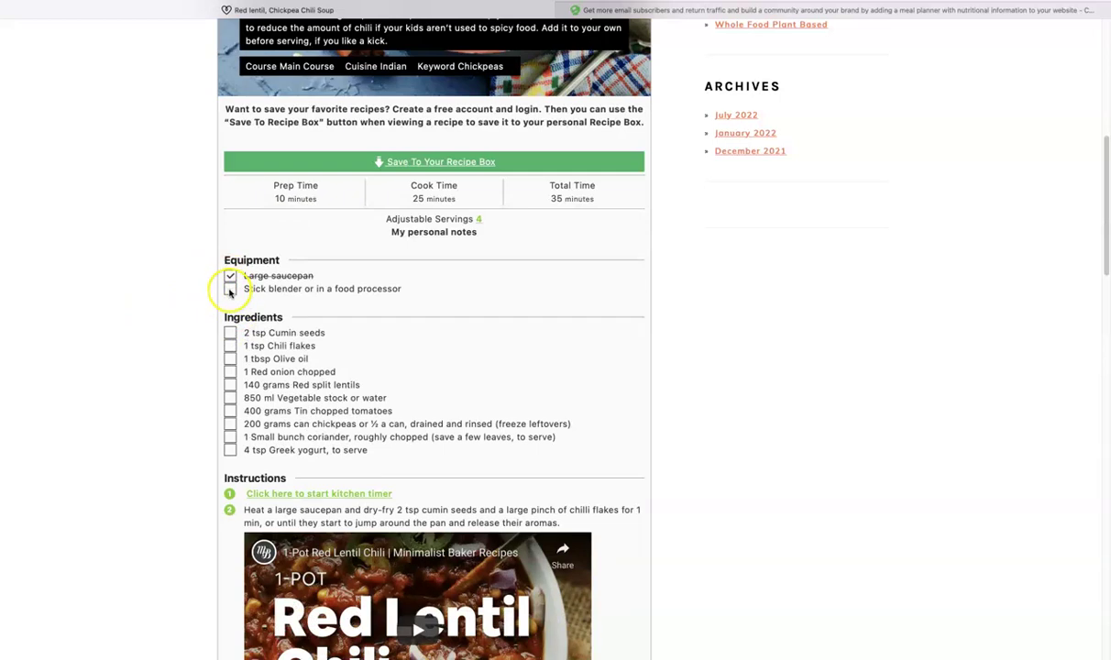
left_click(230, 289)
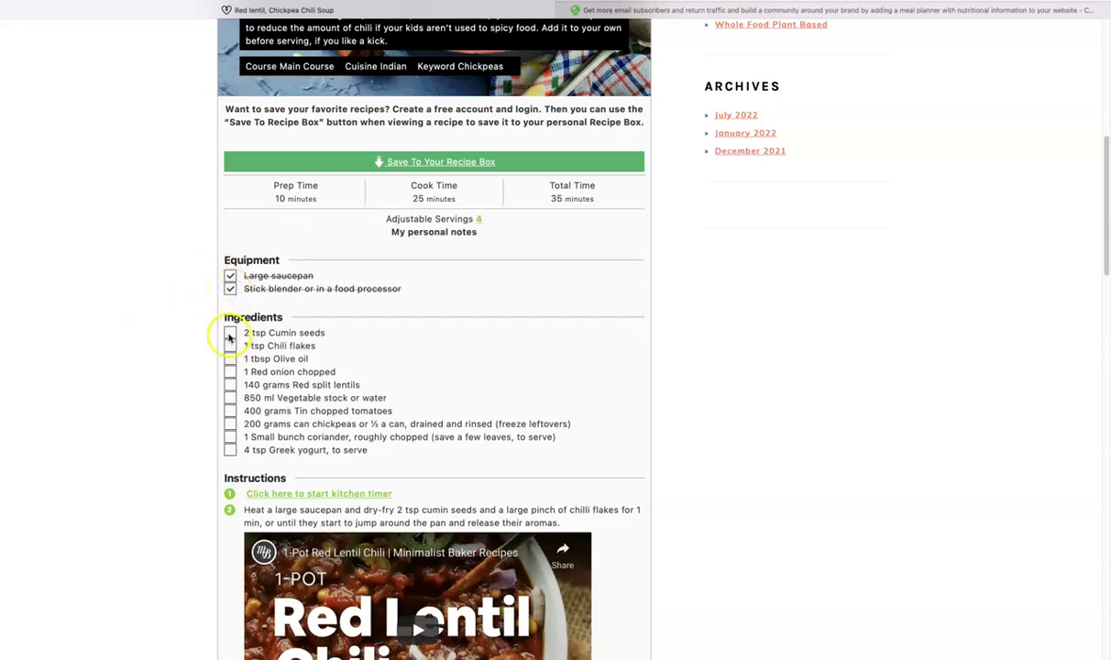
left_click(230, 333)
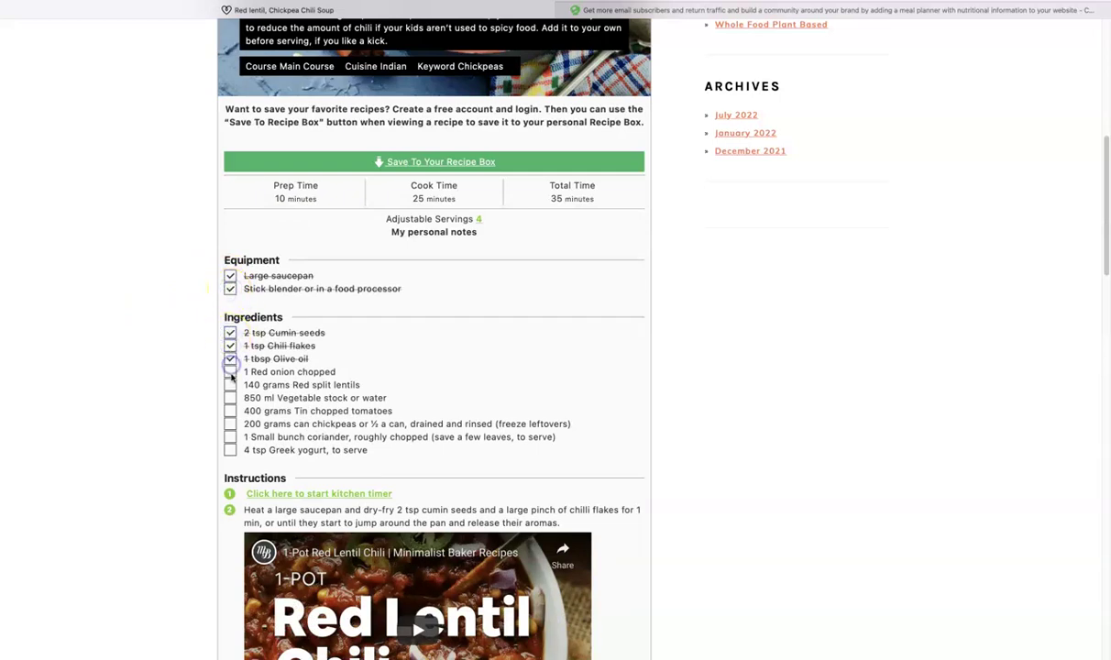
left_click(230, 372)
scroll(137, 374, "down", 1)
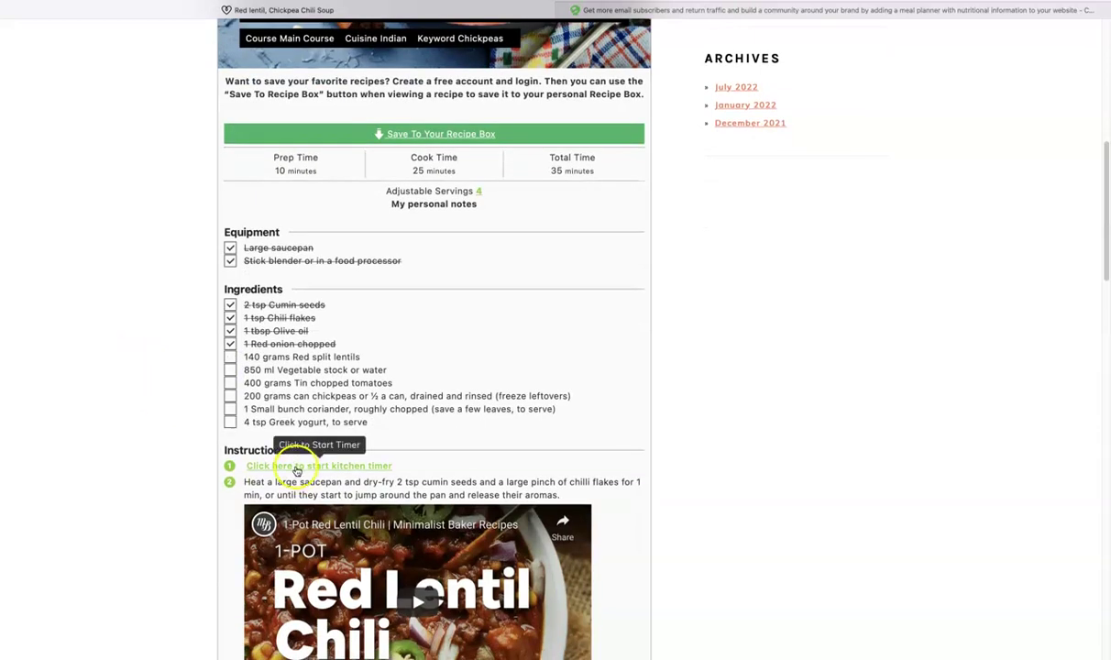
left_click(296, 468)
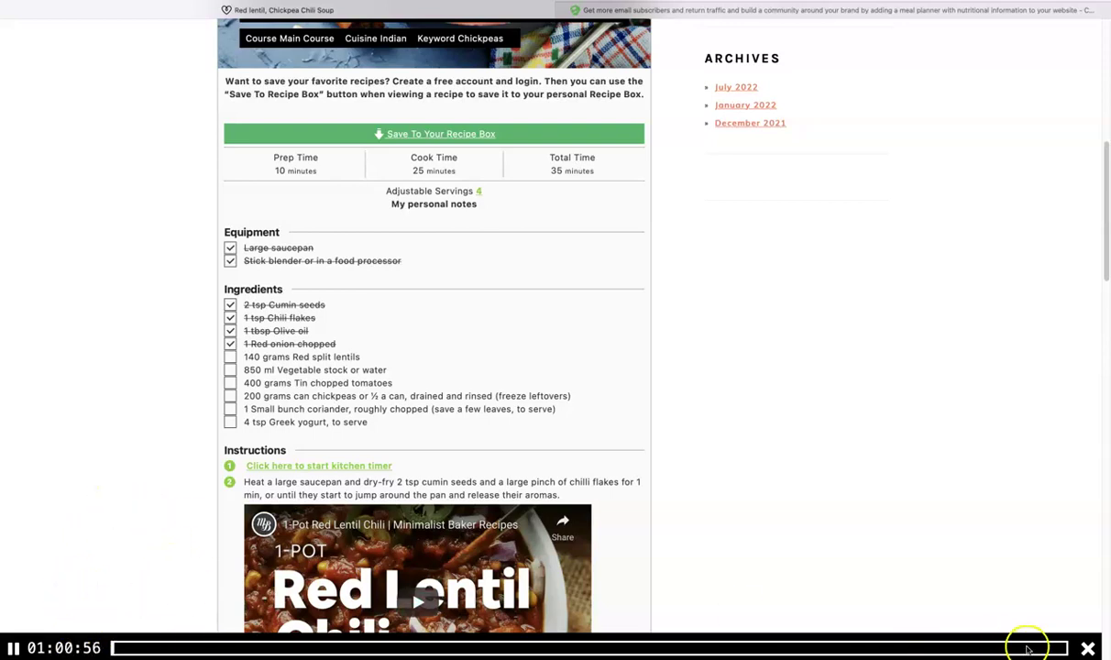
left_click(1087, 648)
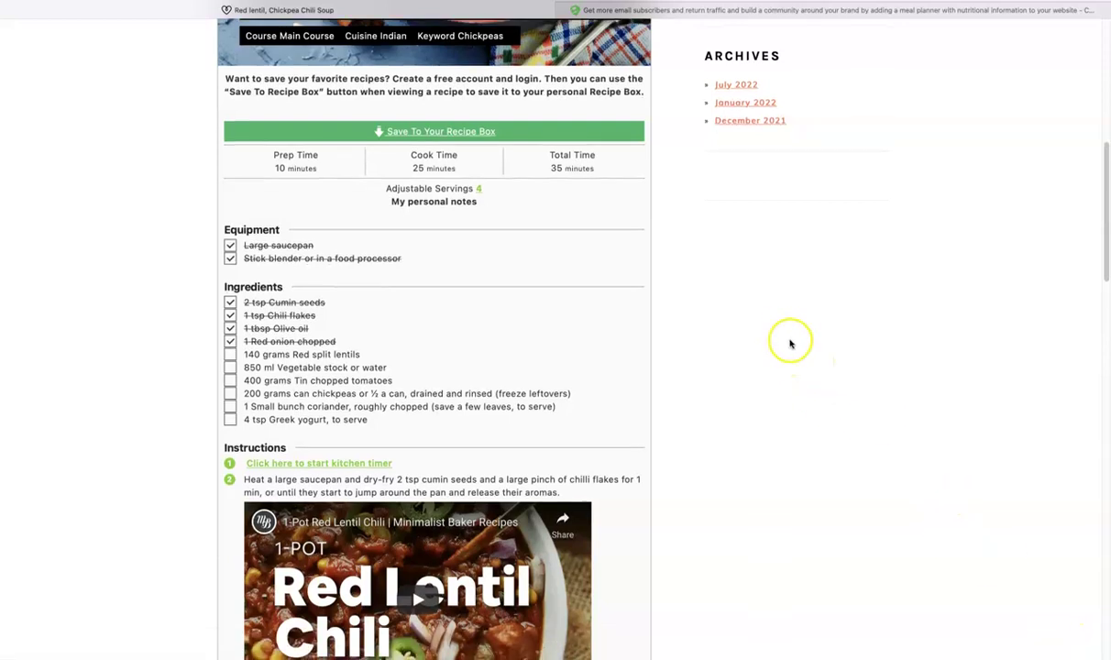
scroll(790, 343, "down", 5)
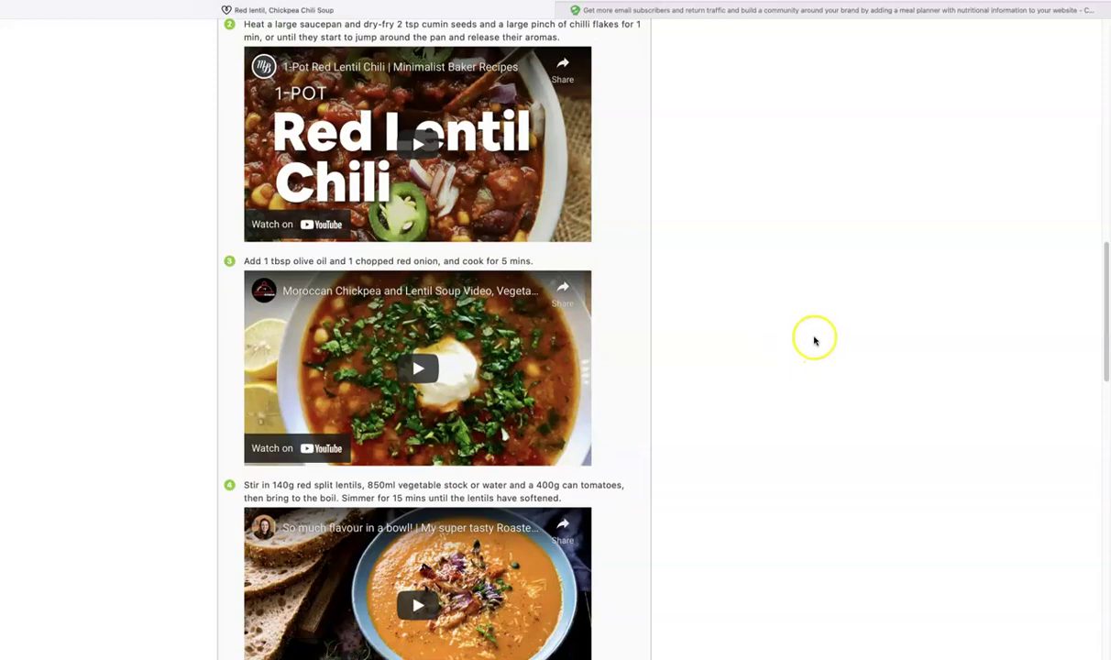
scroll(429, 318, "down", 5)
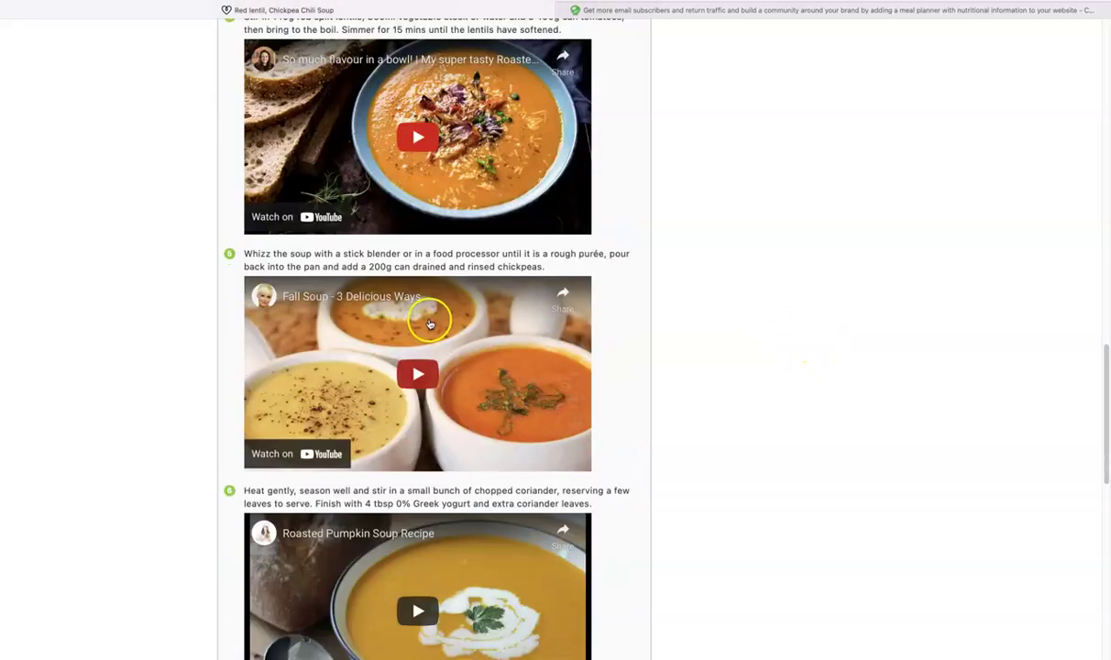
scroll(429, 322, "down", 5)
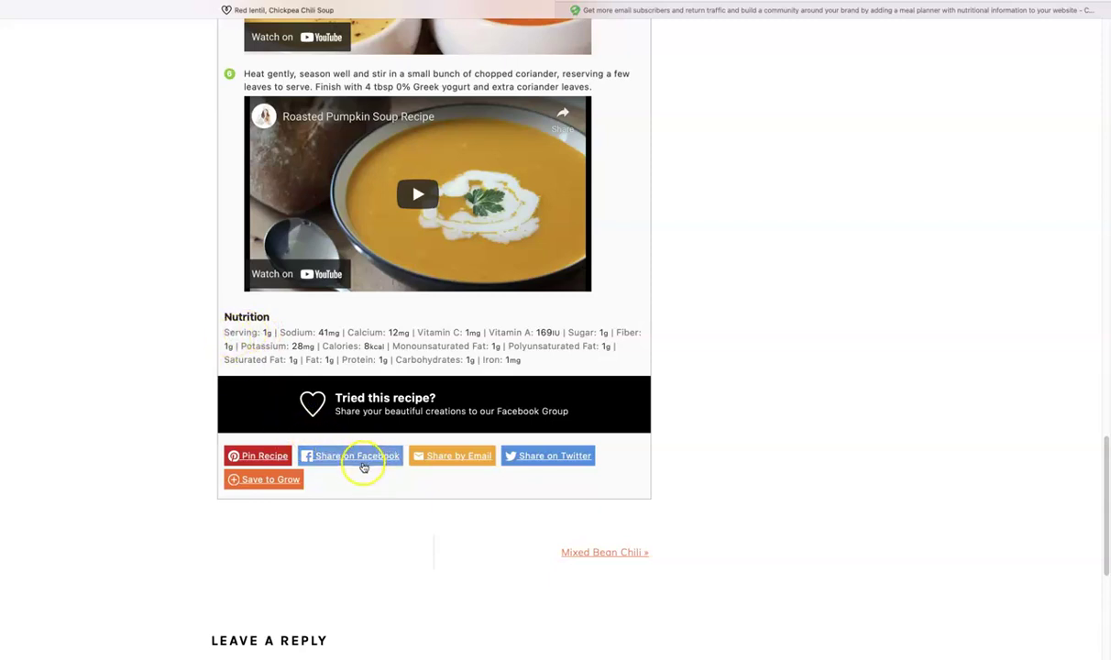
left_click(454, 467)
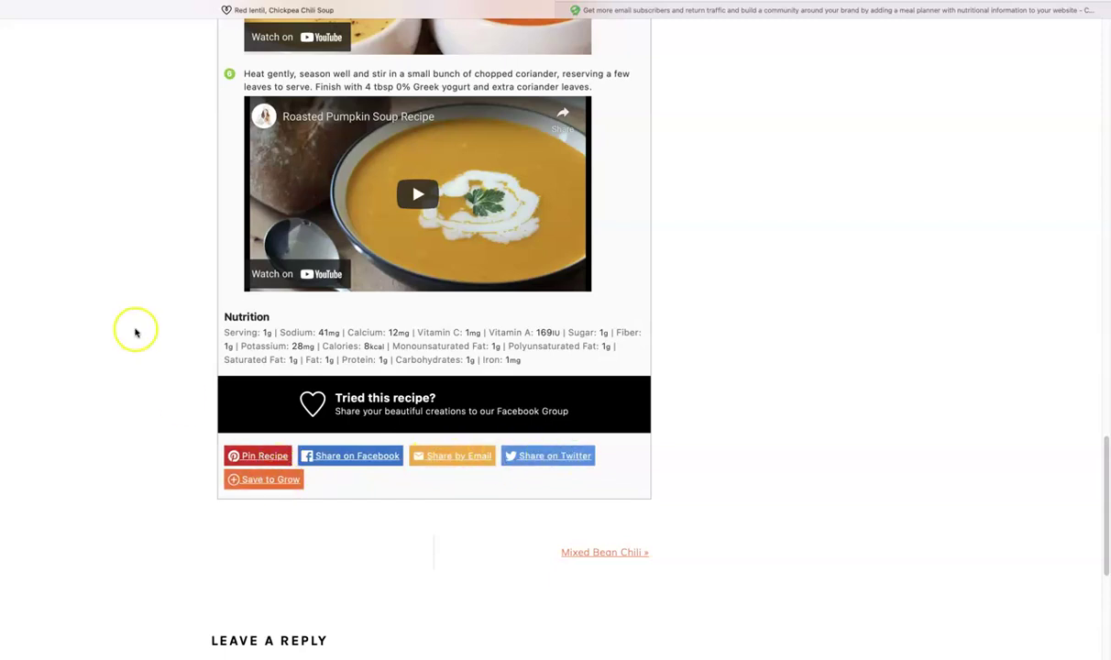
scroll(136, 332, "up", 15)
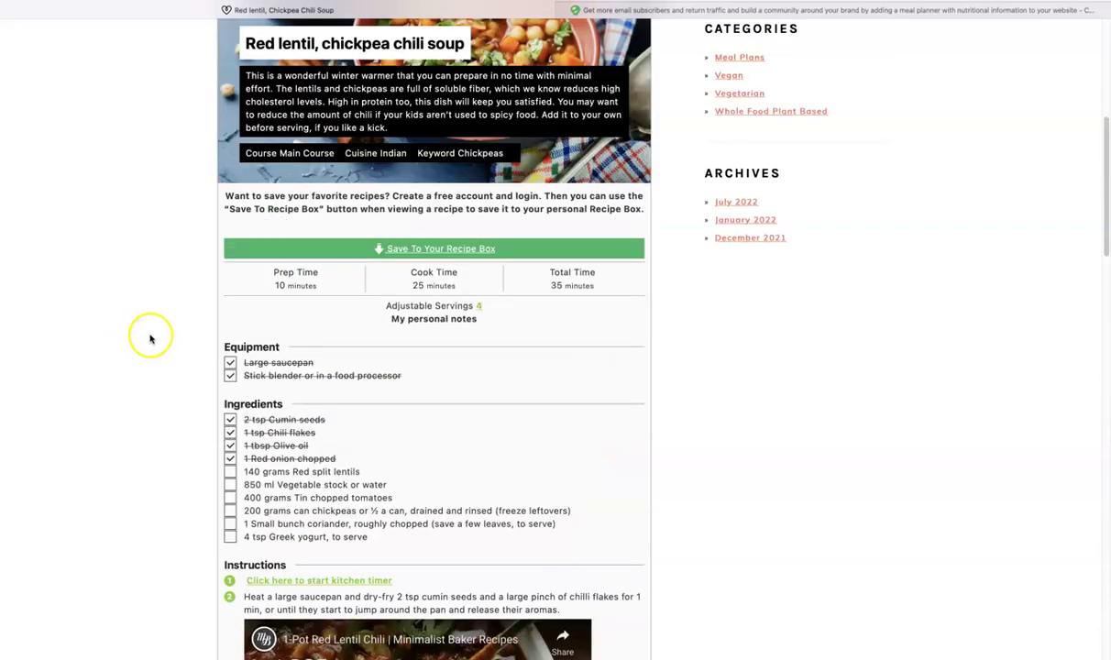
Step: Scale the soup to 3 servings, giving 1.5 tsp cumin seeds and 105 grams lentils
left_click(480, 309)
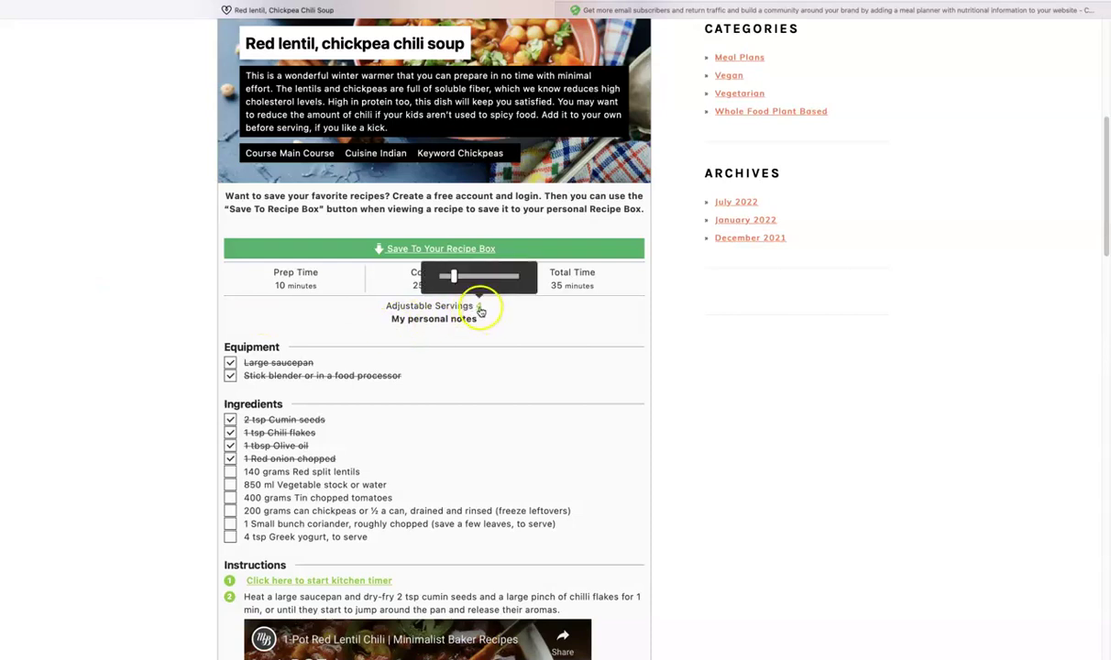
left_click_drag(453, 276, 449, 278)
scroll(168, 383, "down", 1)
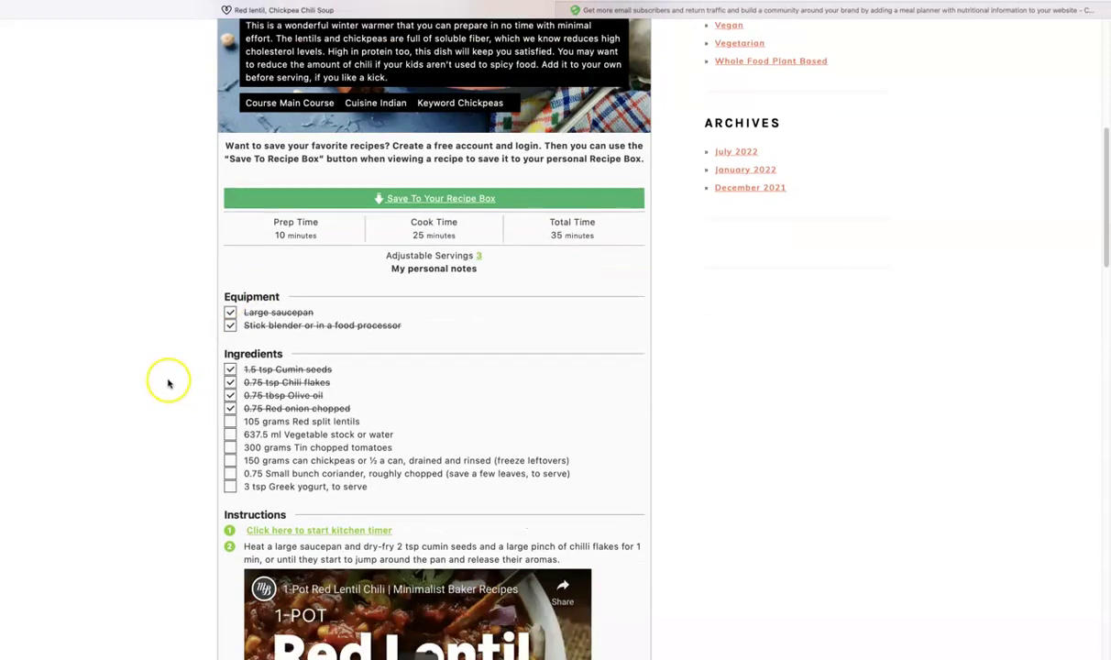
scroll(162, 359, "up", 3)
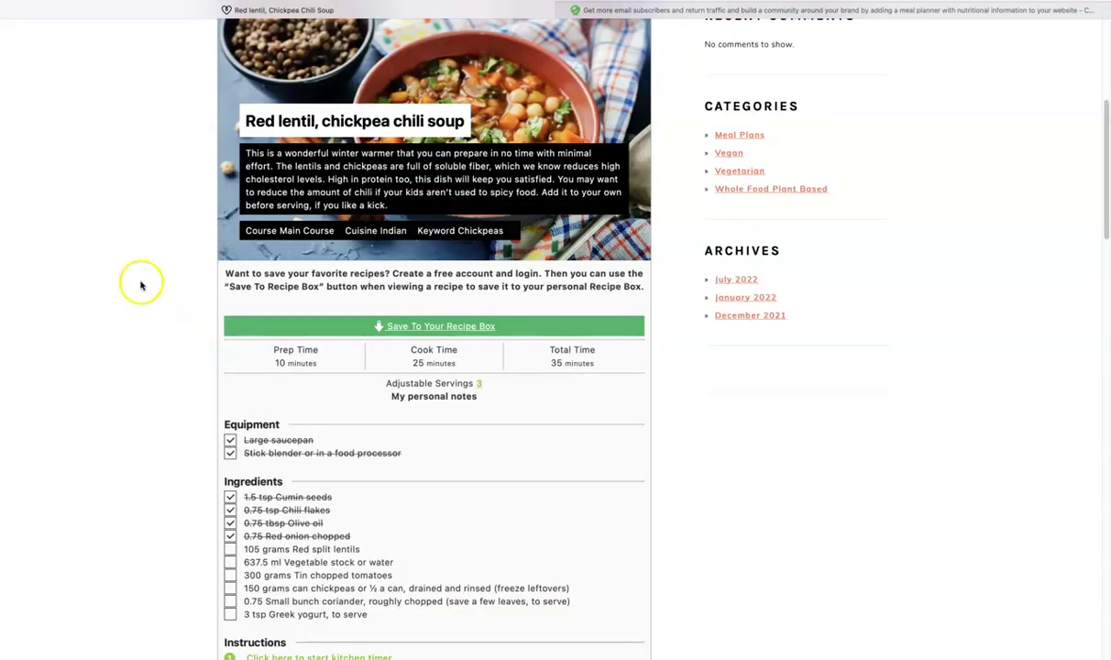
Step: Save the soup to the '1st week of August' collection in the Wednesday column
left_click(408, 323)
left_click(443, 254)
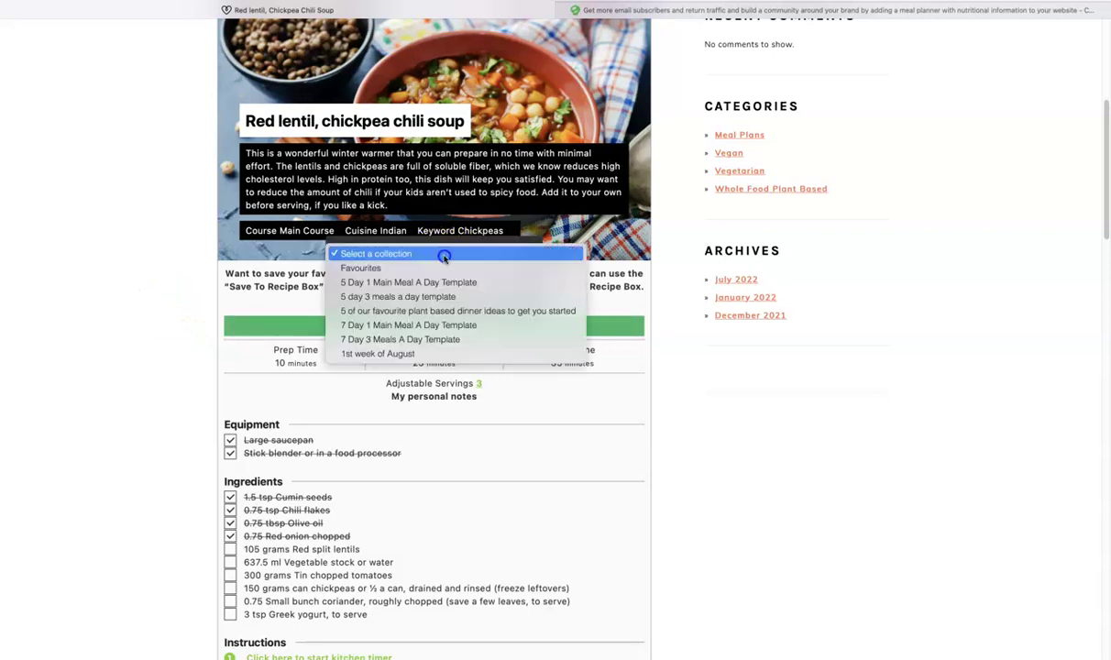
left_click(394, 355)
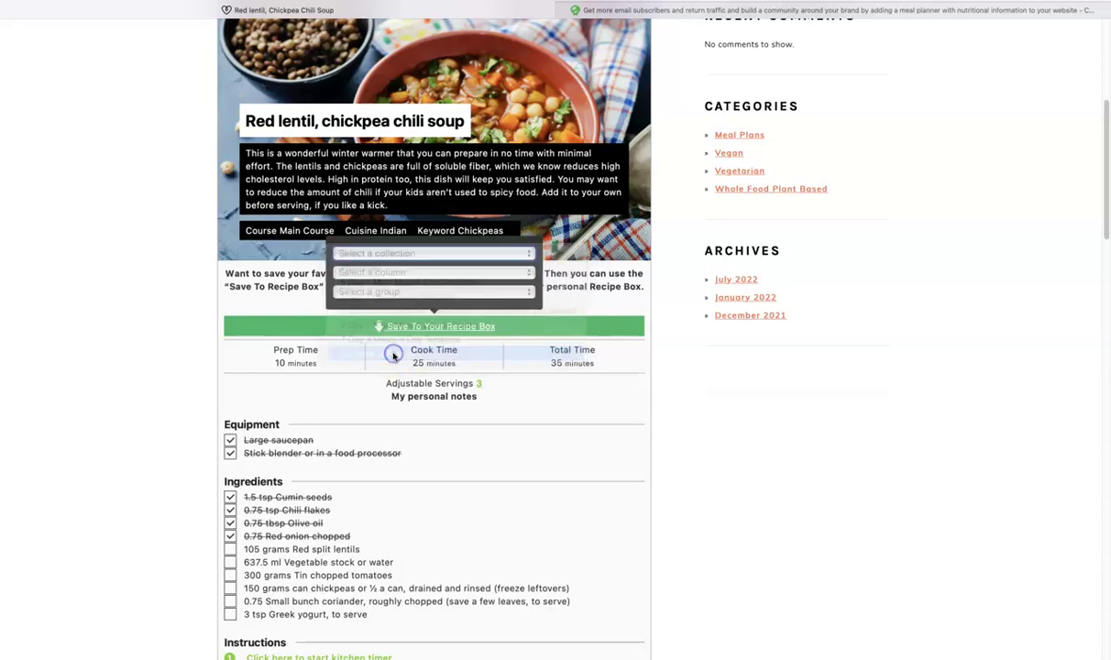
left_click(410, 274)
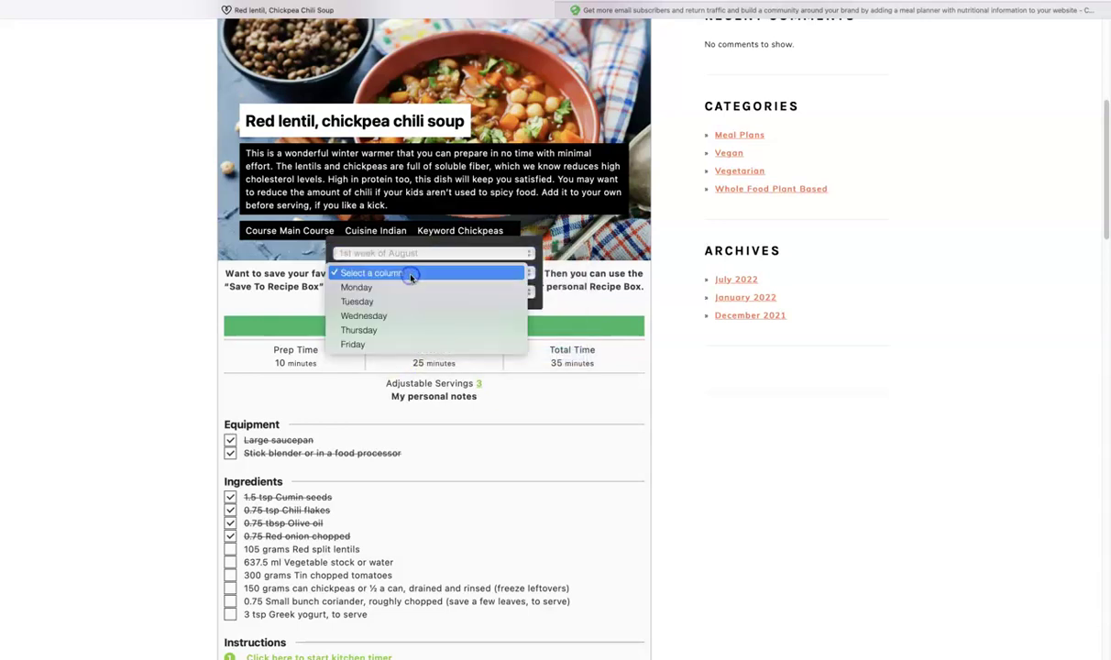
left_click(388, 317)
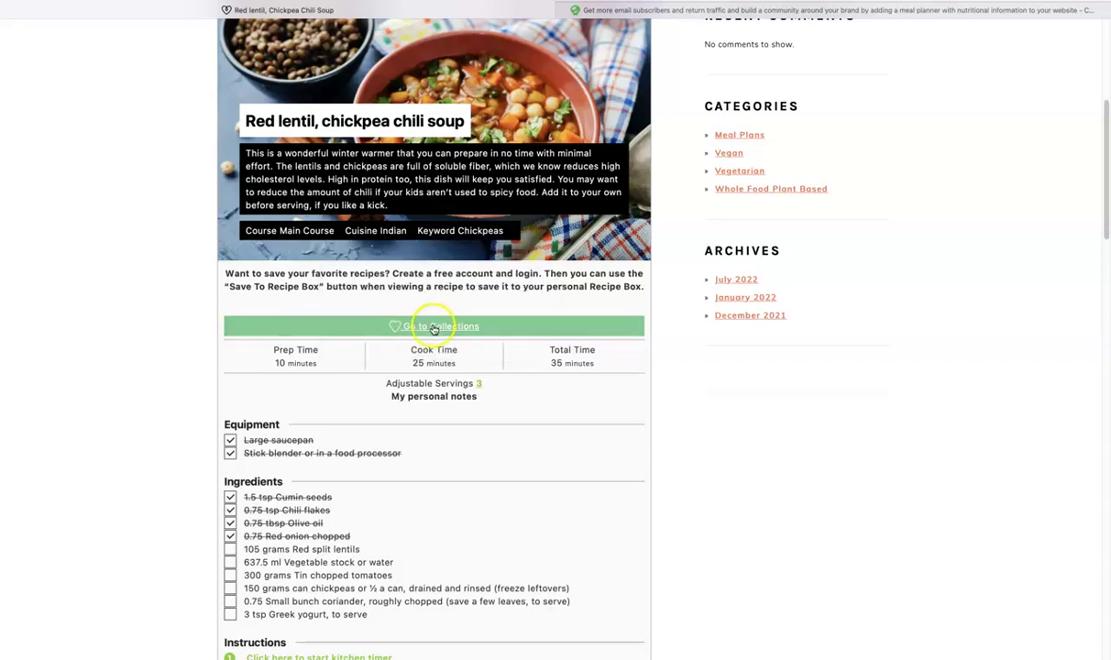
scroll(198, 280, "up", 5)
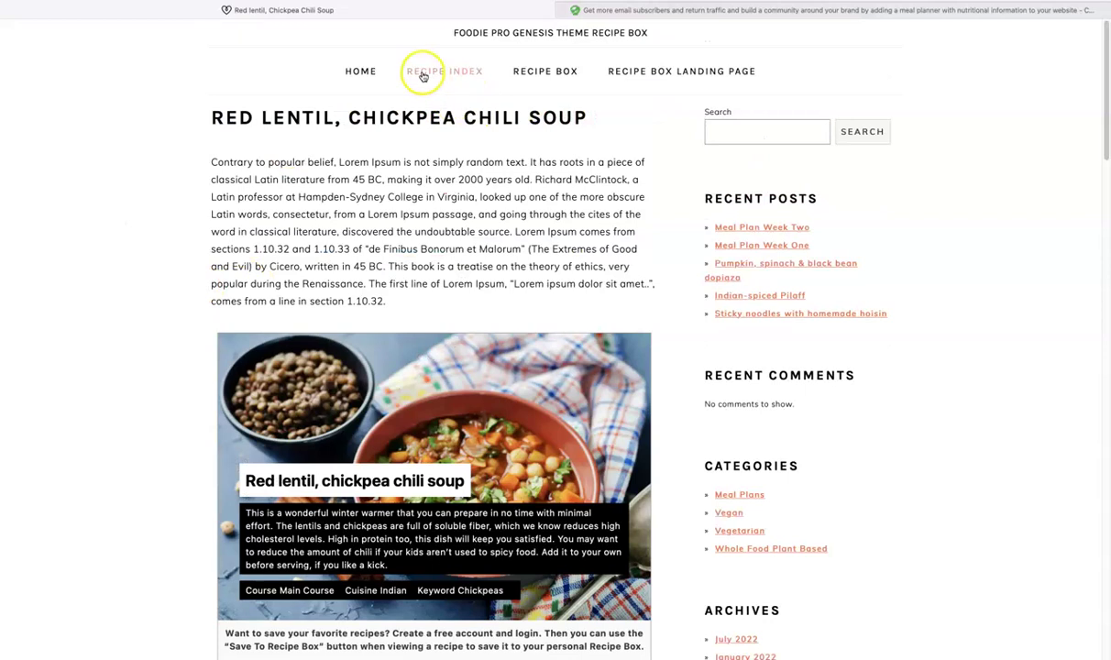
mouse_move(541, 76)
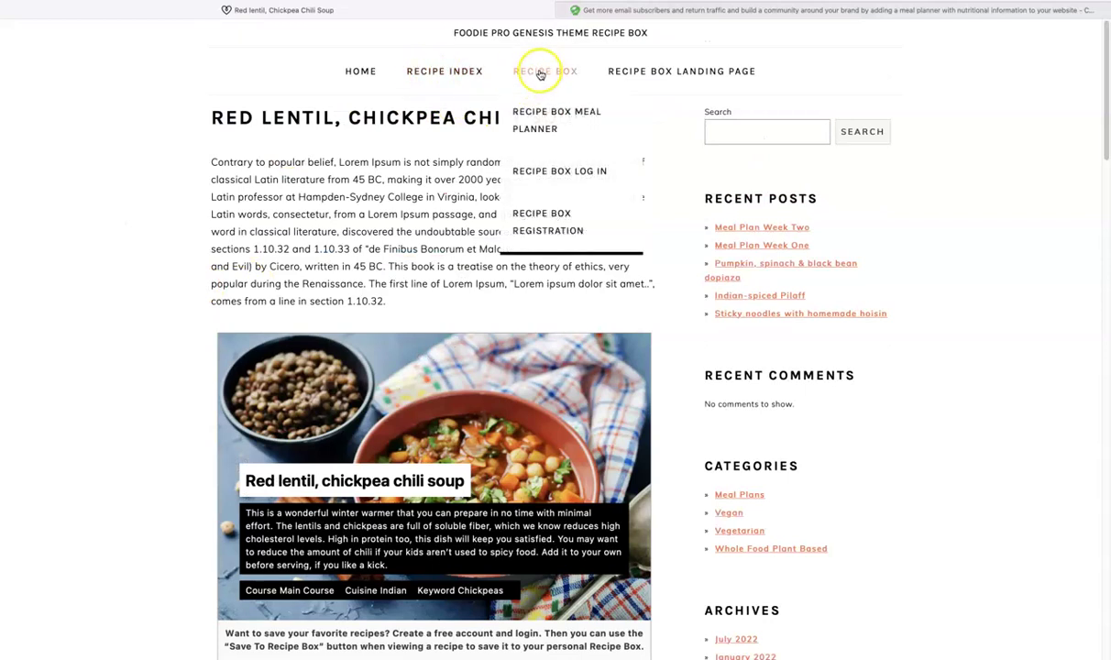
Step: Open the Sticky noodles with homemade hoisin recipe from the Recipe Index
left_click(443, 74)
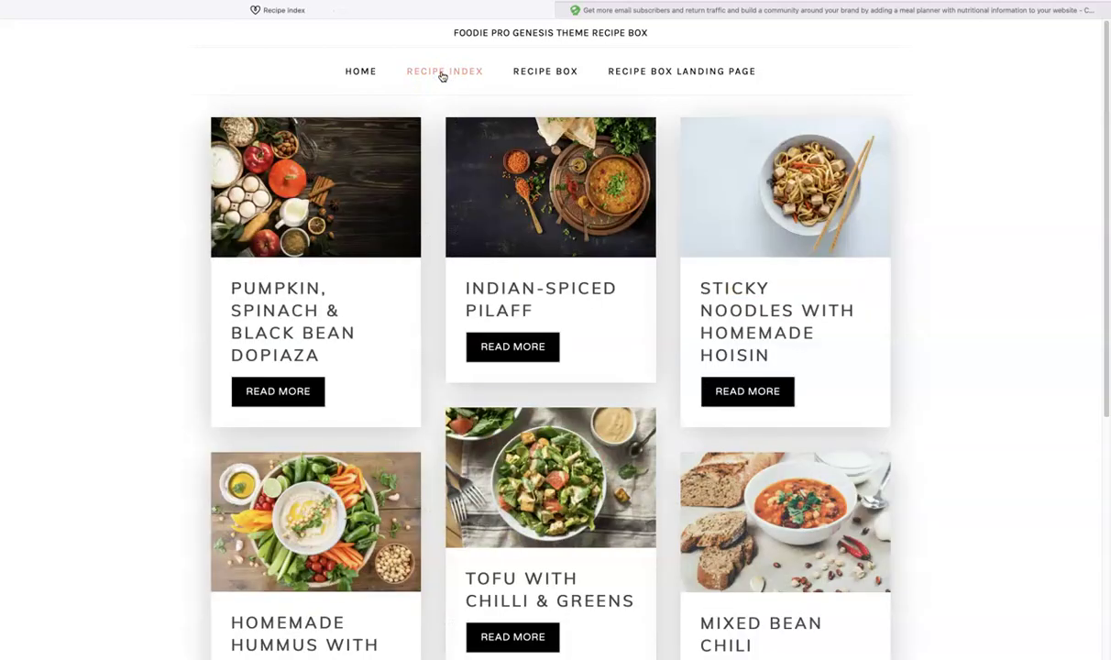
left_click(734, 314)
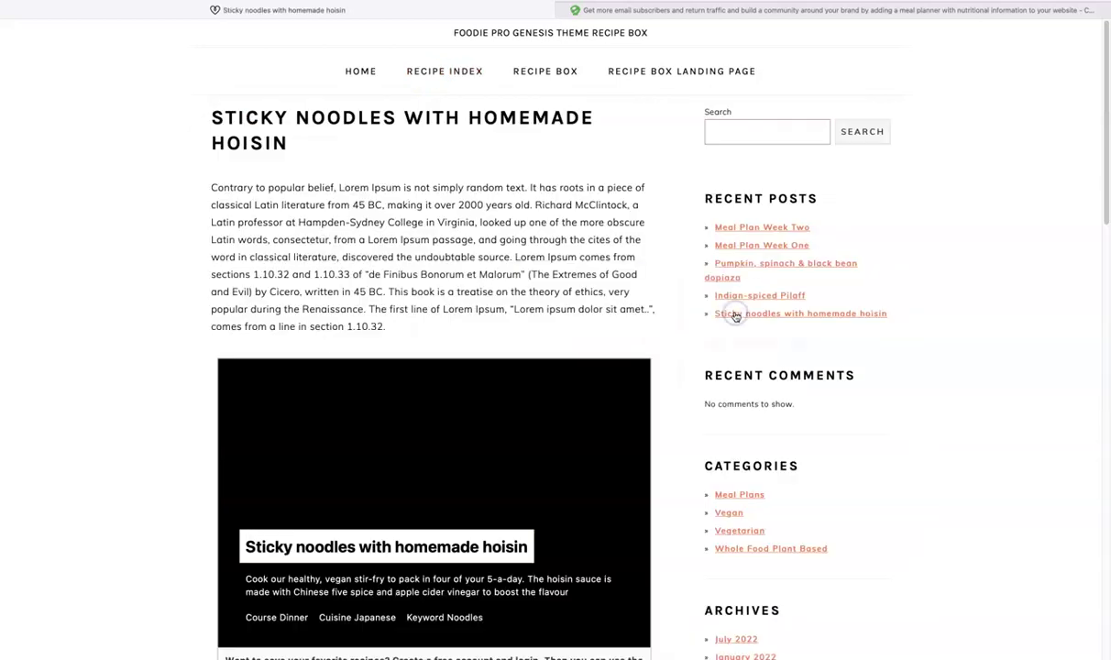
scroll(138, 275, "down", 3)
scroll(133, 272, "down", 5)
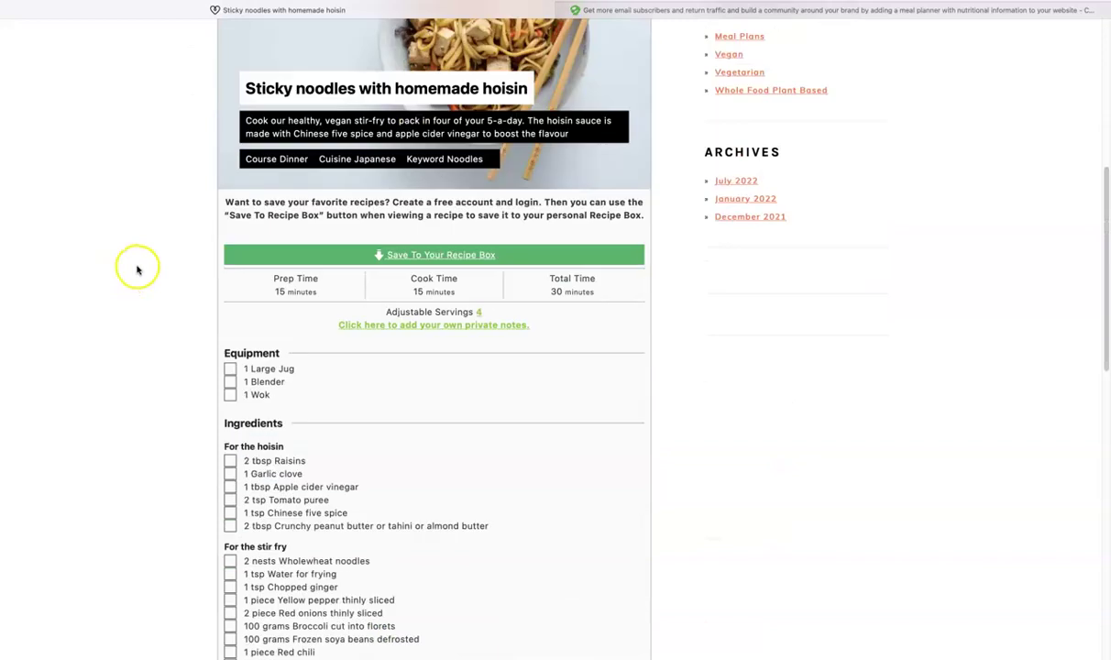
scroll(137, 269, "down", 1)
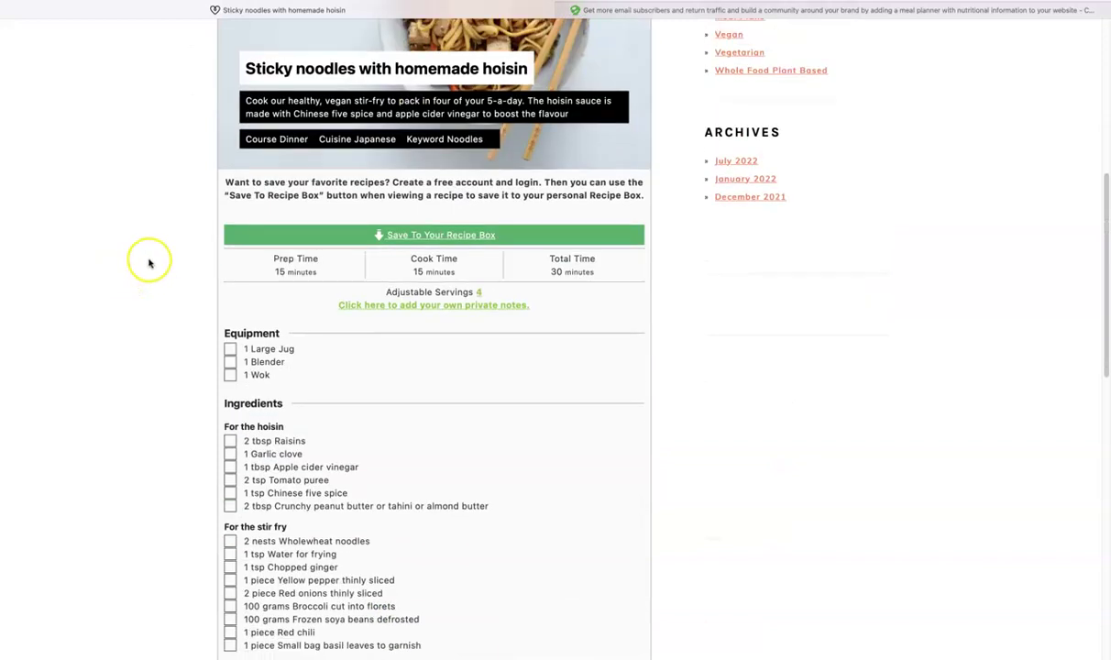
Step: Save it to the 5 day 3 meals a day template under Tuesday, Snacks
left_click(404, 234)
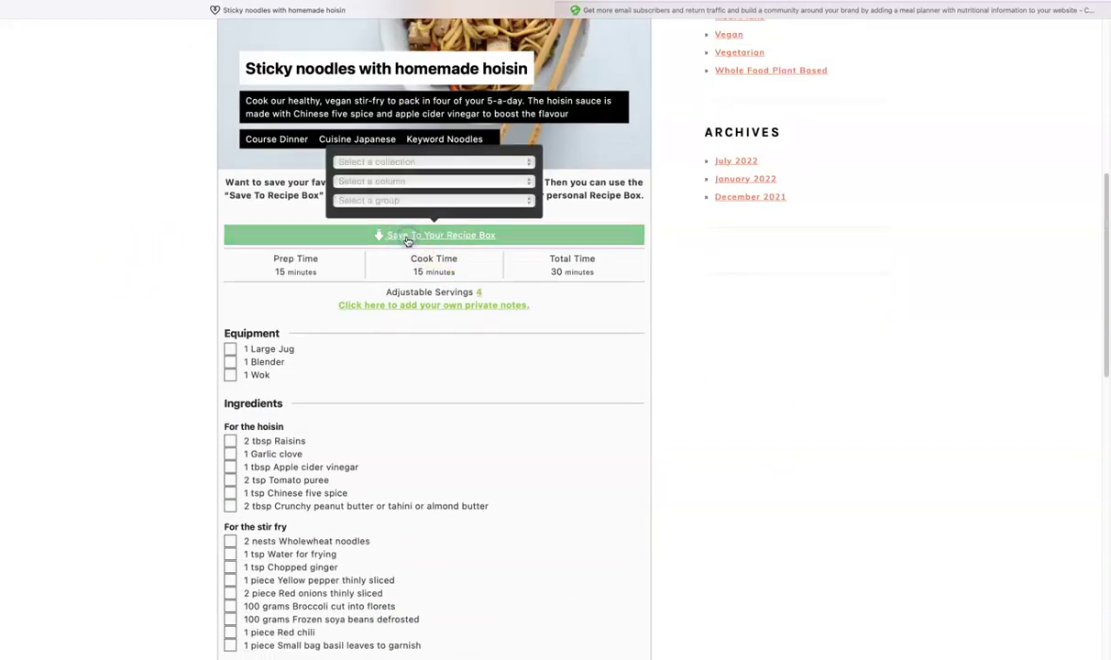
left_click(416, 163)
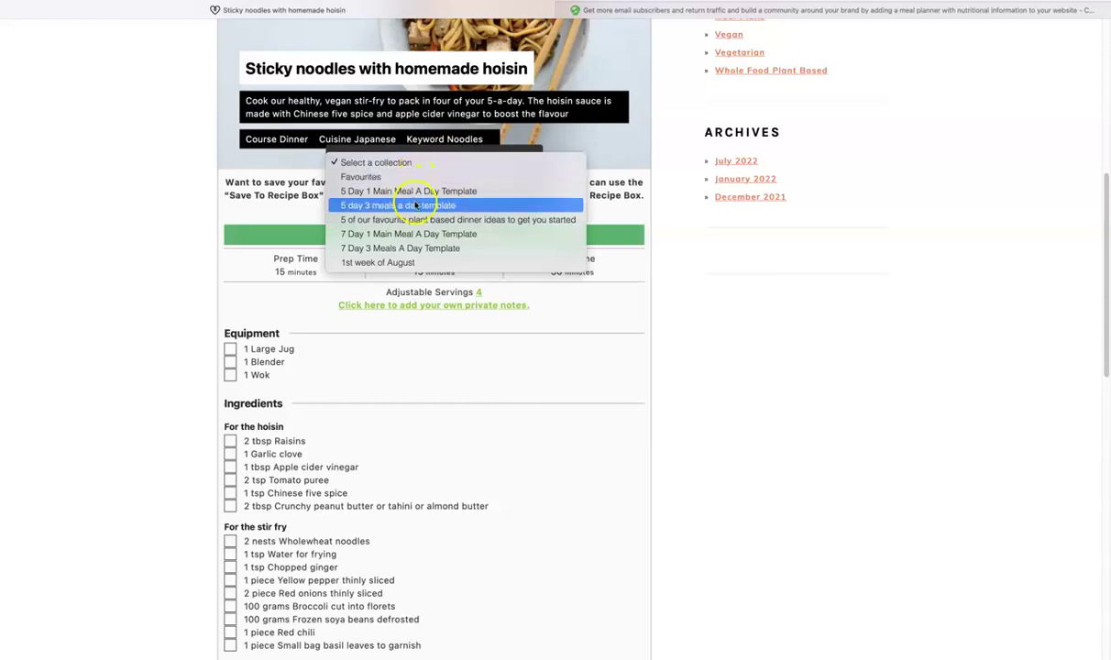
left_click(408, 205)
left_click(397, 180)
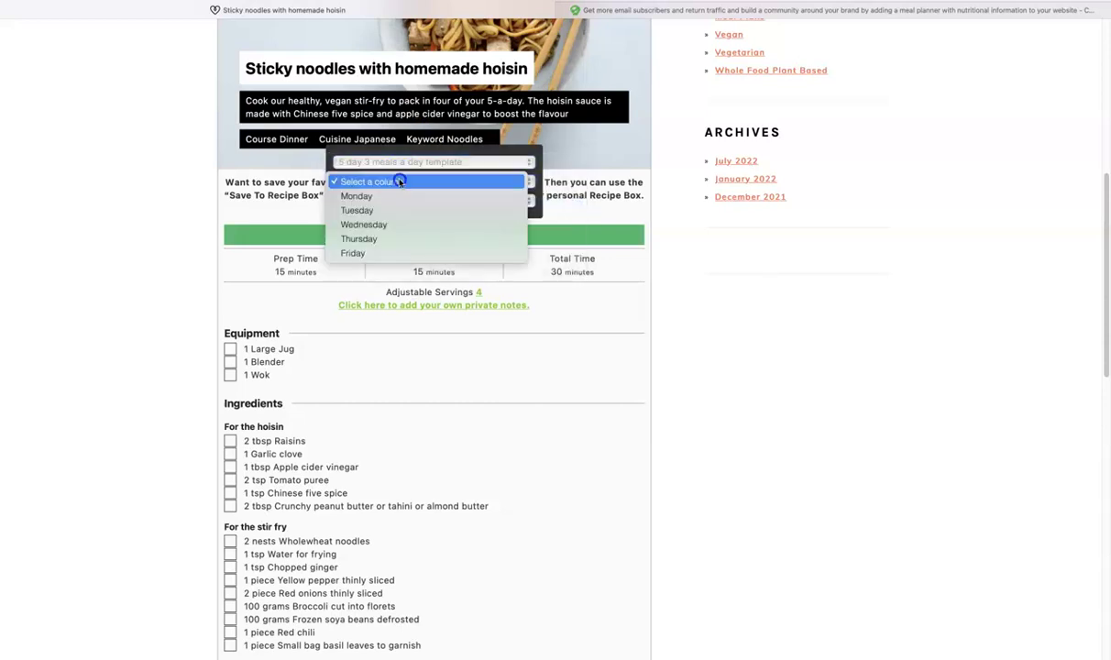
left_click(386, 211)
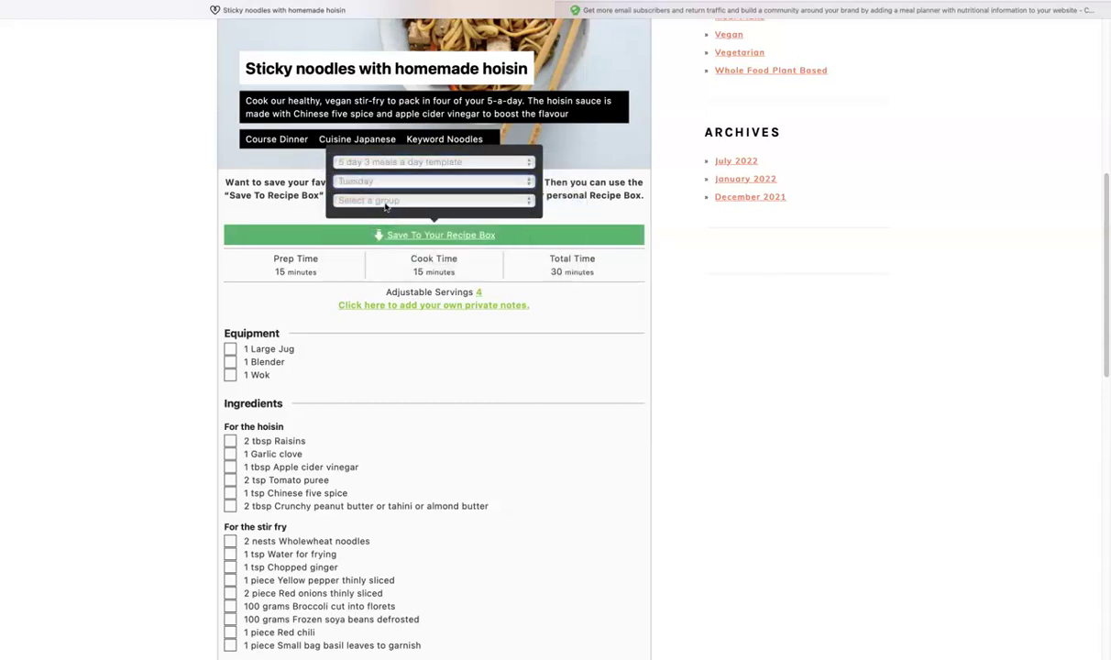
left_click(386, 200)
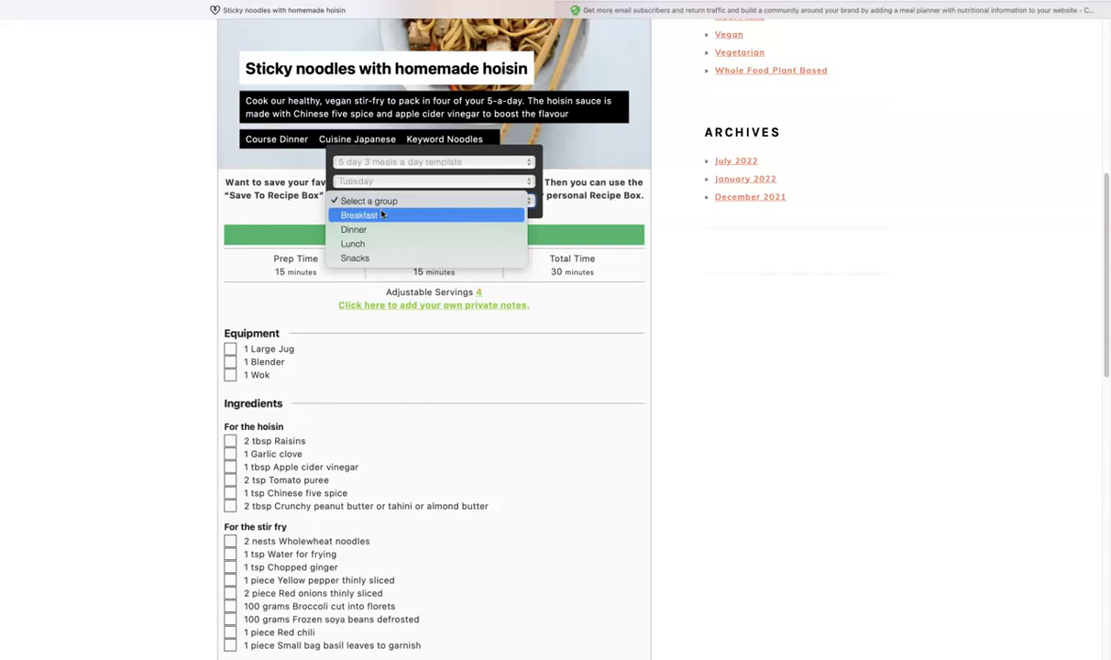
left_click_drag(382, 214, 373, 263)
scroll(141, 251, "up", 5)
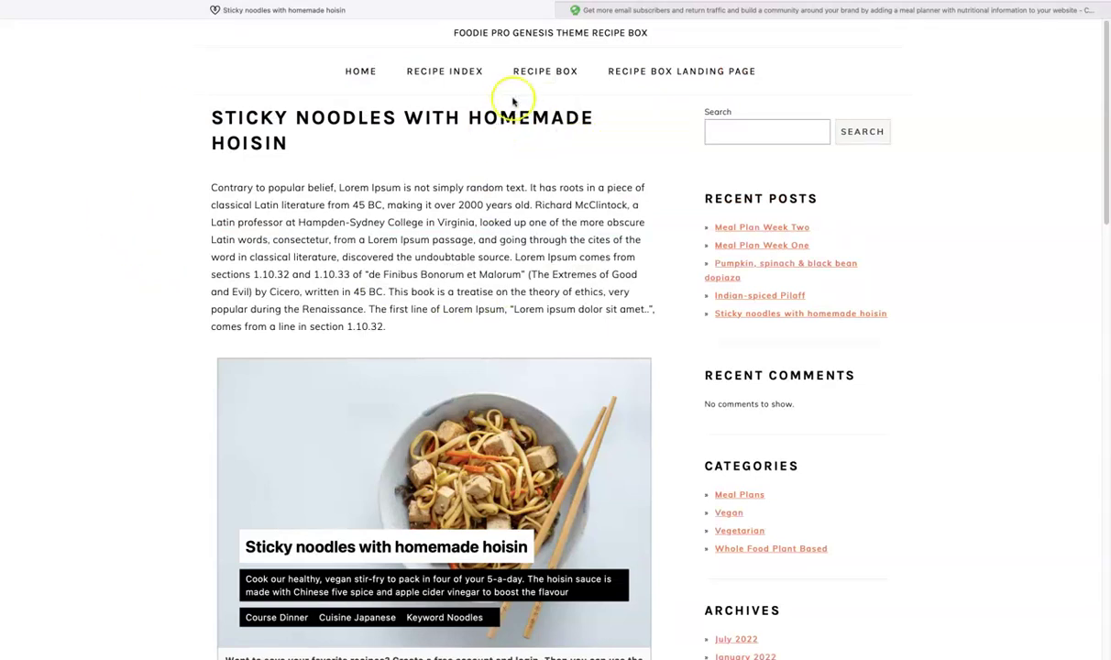
Step: Check the 5 day 3 meals a day template, then open the '1st week of August' plan from Your Collections
left_click(542, 77)
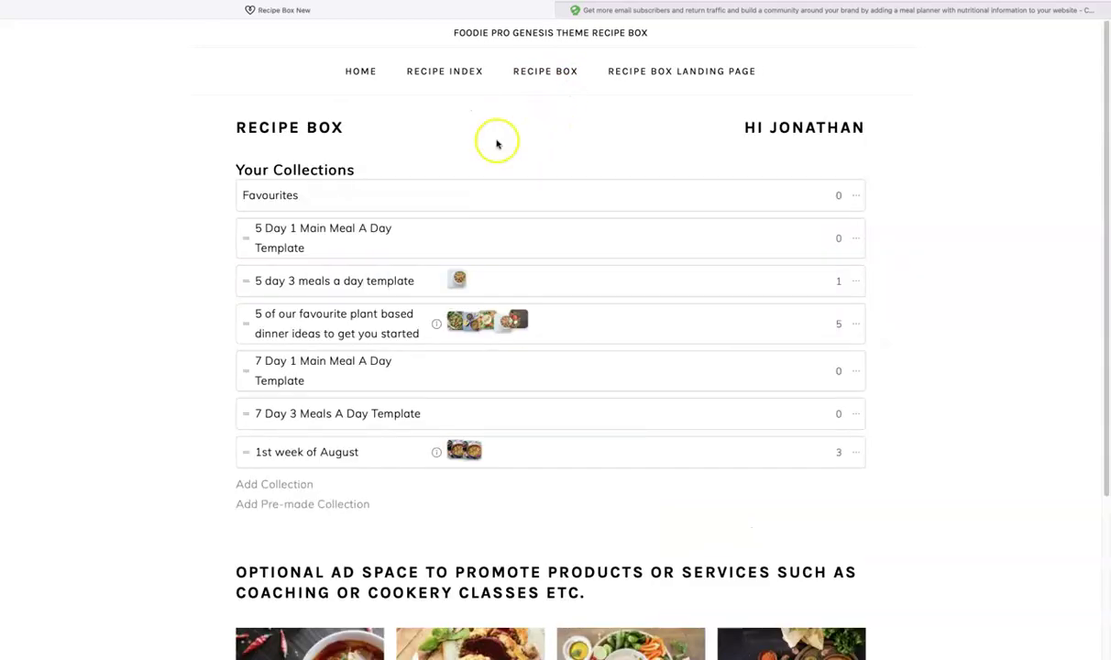
left_click(338, 285)
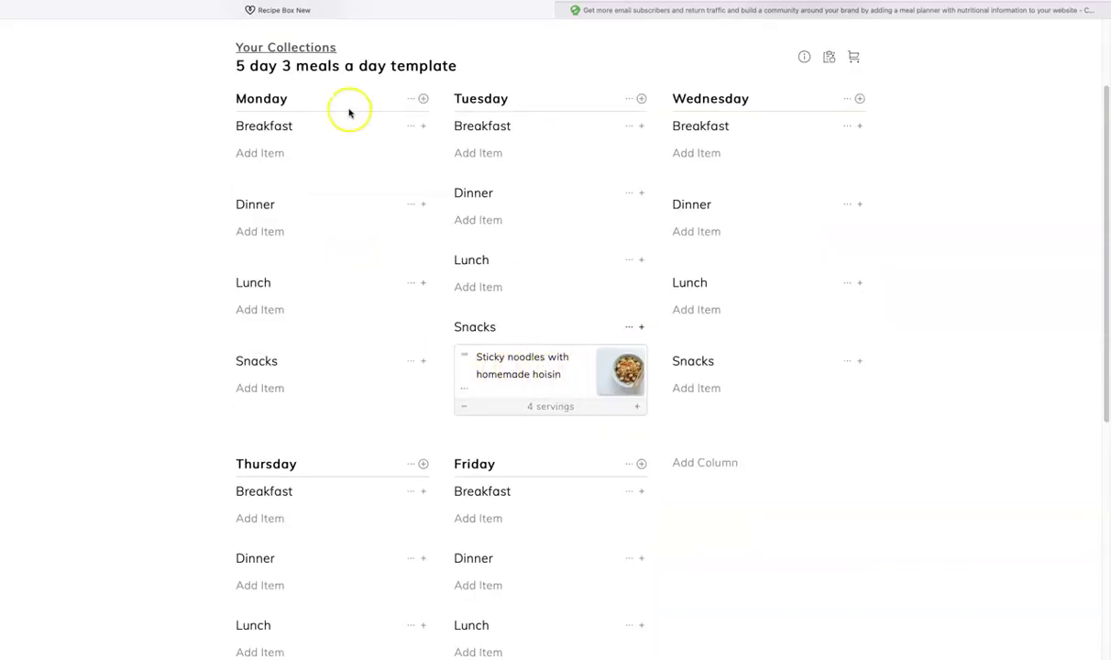
left_click(287, 47)
left_click(279, 330)
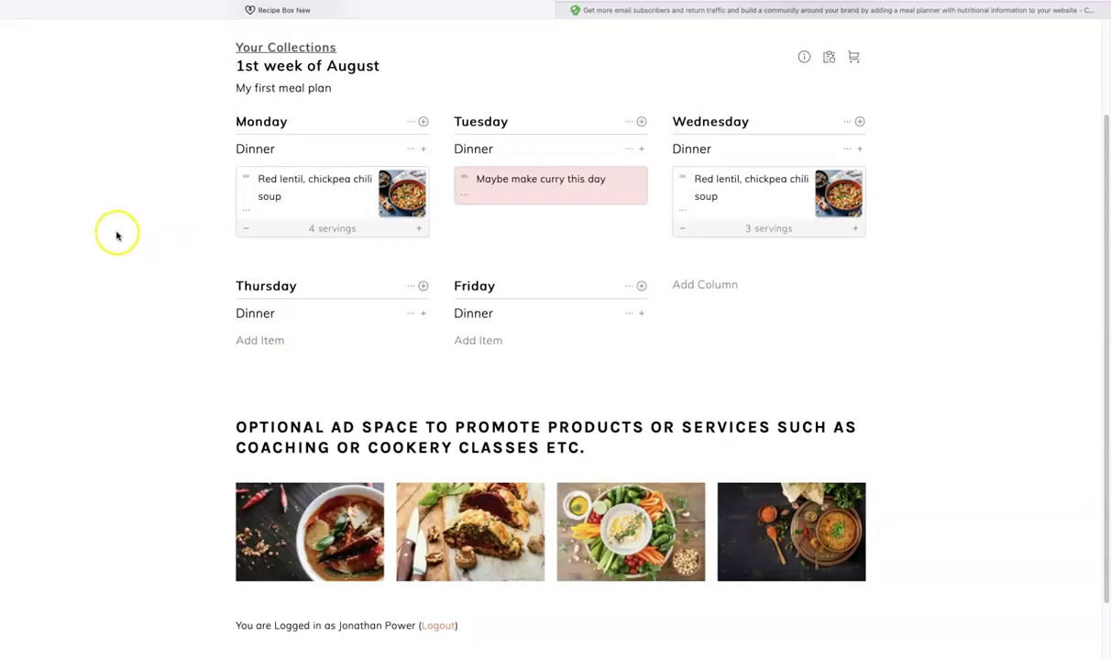
Step: Turn on per-serving nutrition facts and review the panels, including 8 kcal for the chili soup
left_click(828, 58)
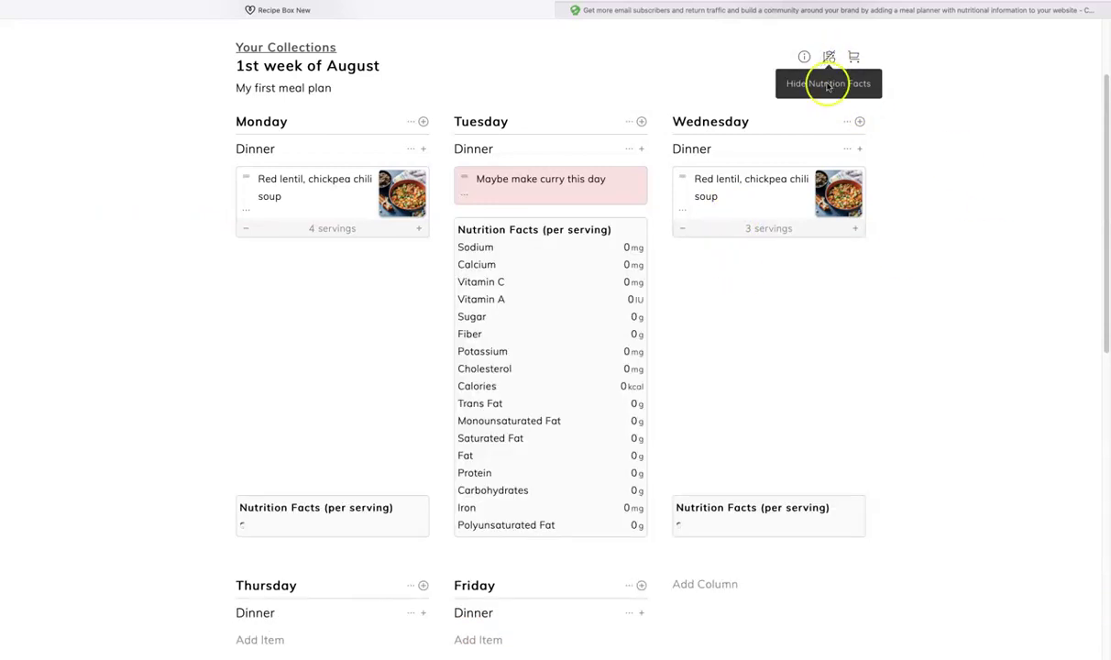
scroll(1023, 243, "down", 5)
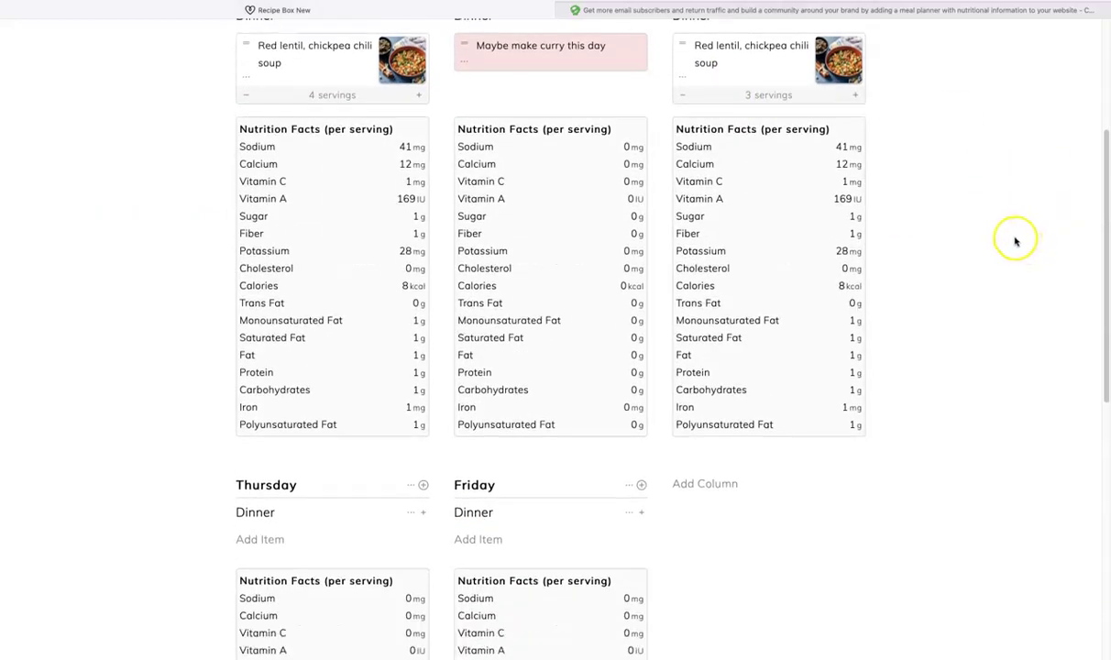
scroll(1012, 241, "down", 1)
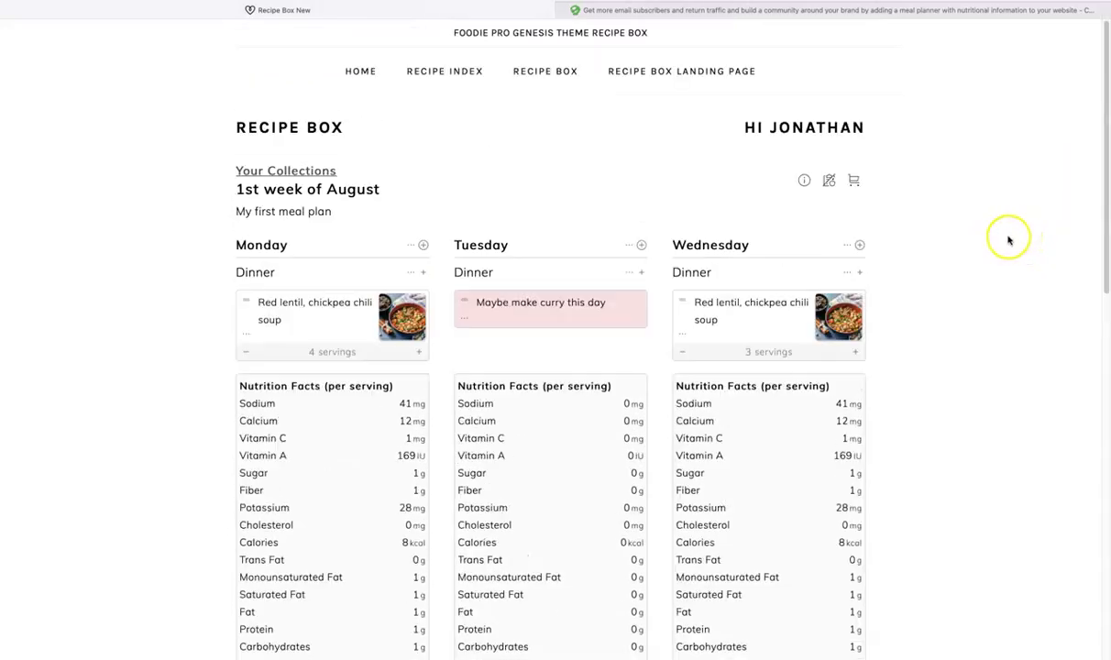
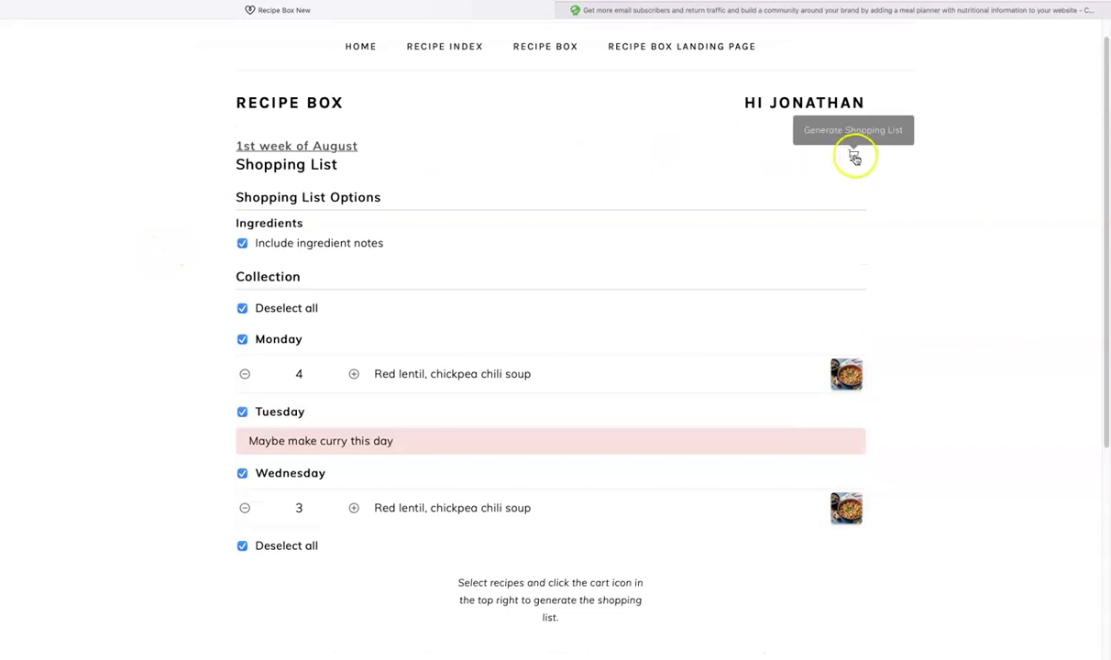
Step: Generate the 1st week of August shopping list from the collection and review it
left_click(853, 155)
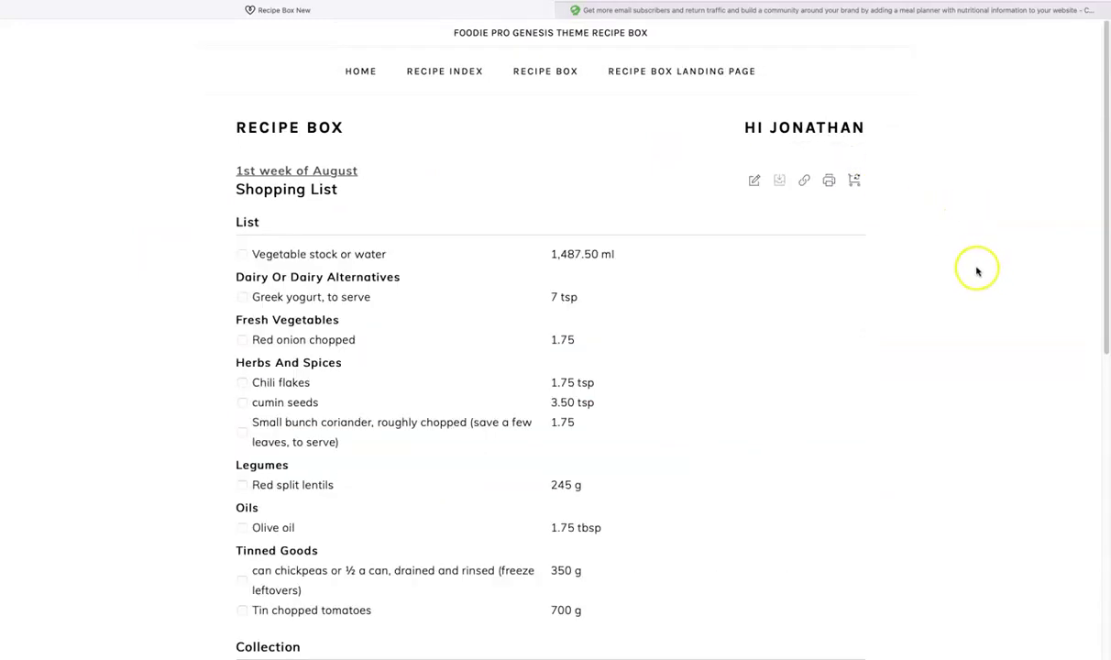
scroll(977, 266, "down", 3)
scroll(975, 265, "down", 5)
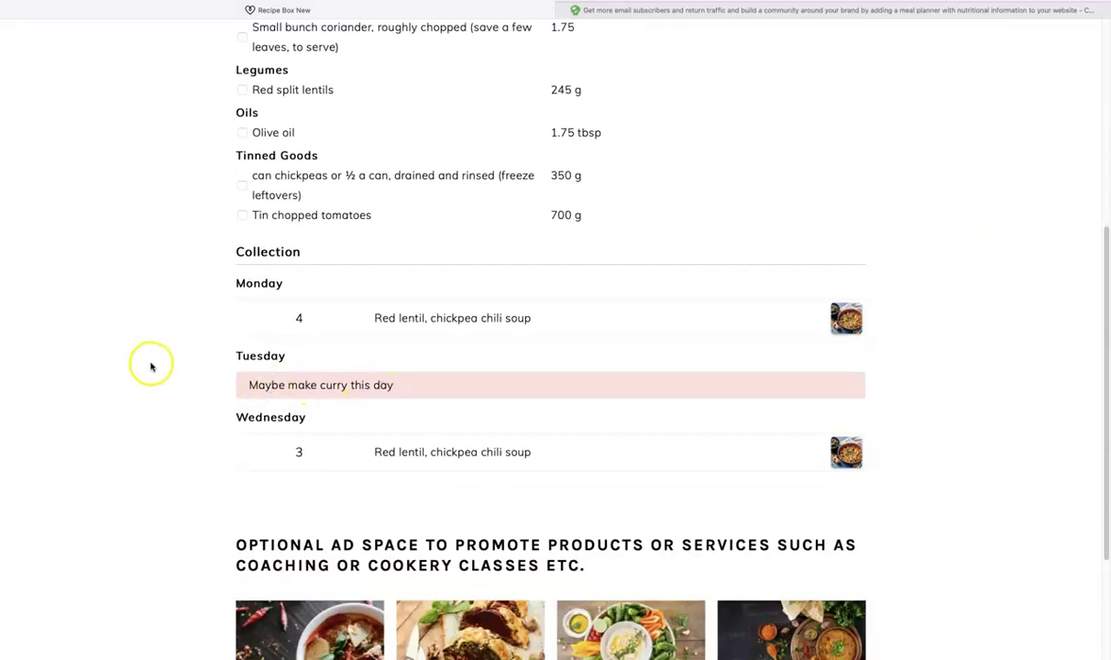
scroll(156, 367, "down", 3)
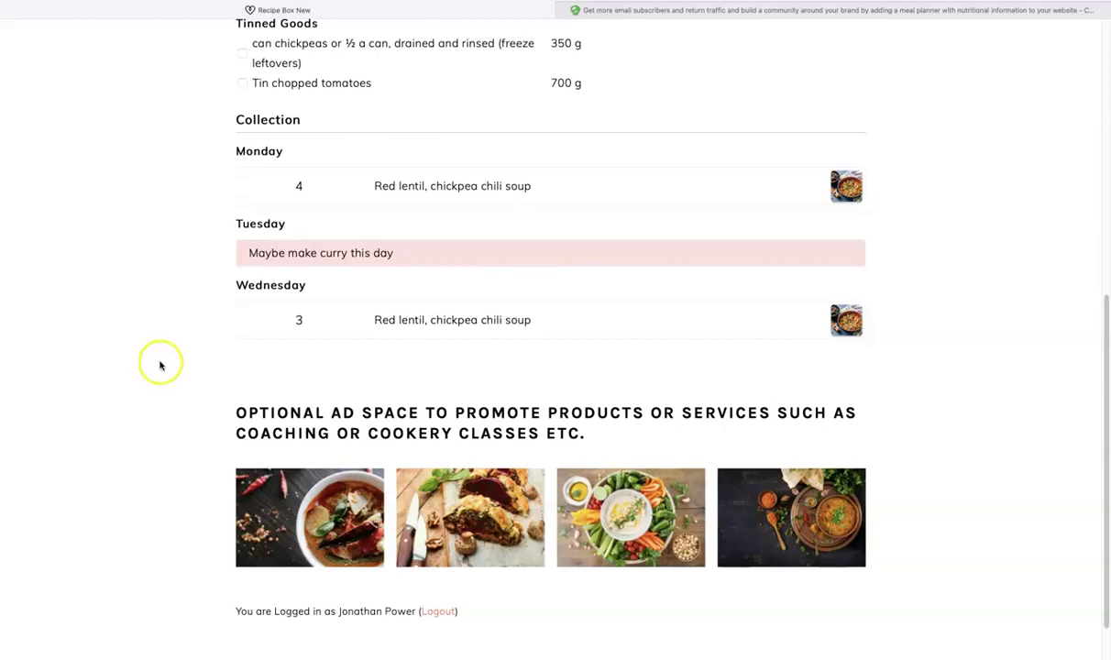
scroll(177, 377, "down", 1)
scroll(177, 376, "up", 5)
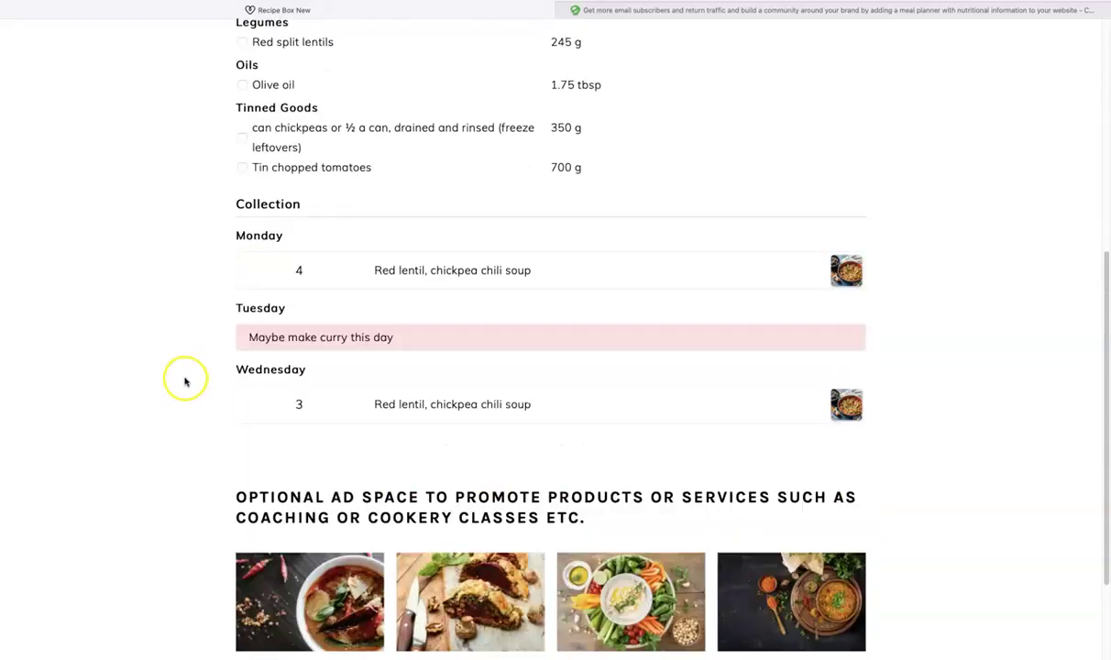
scroll(176, 377, "down", 2)
scroll(176, 379, "up", 3)
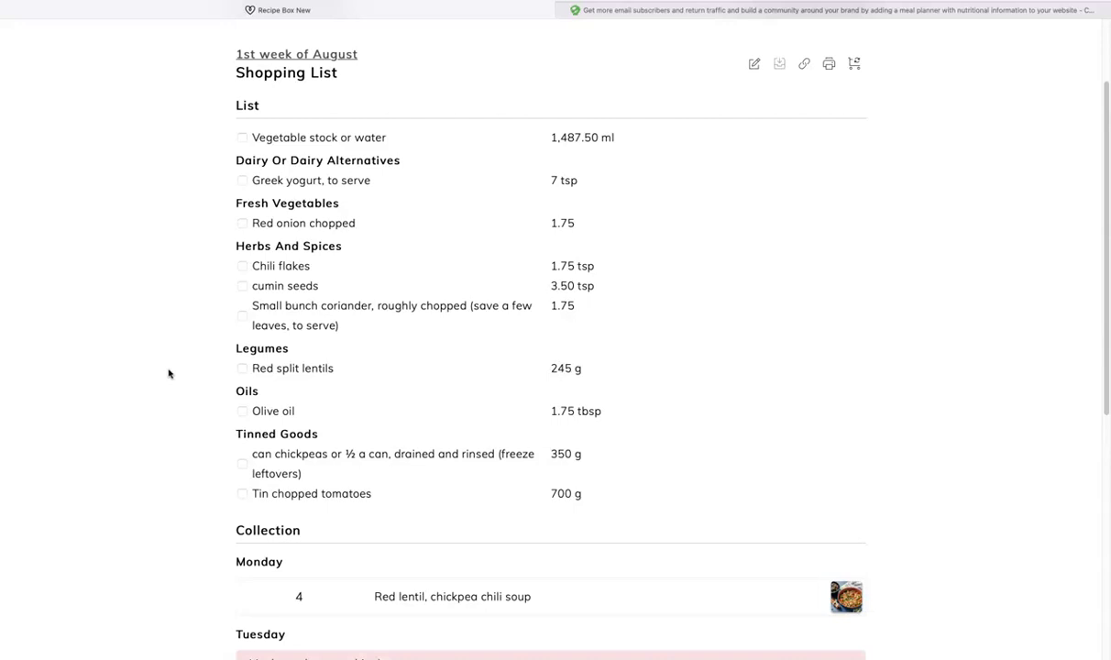
Step: Tick off vegetable stock, Greek yogurt, red onion and chili flakes as bought
left_click(242, 138)
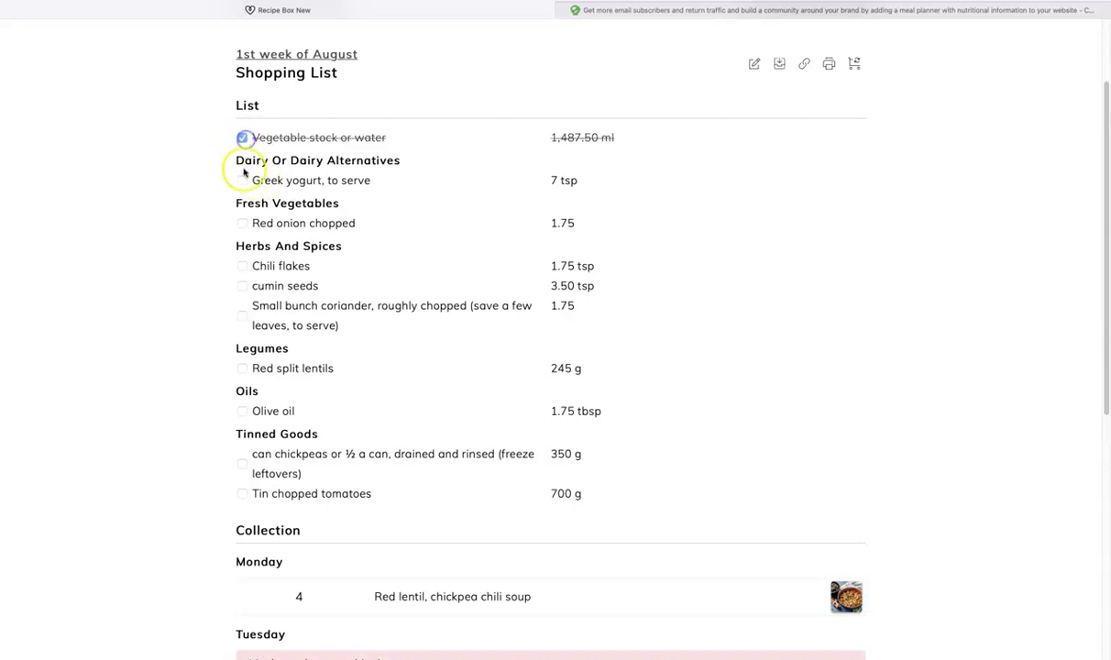
left_click(242, 181)
left_click(242, 222)
left_click(243, 265)
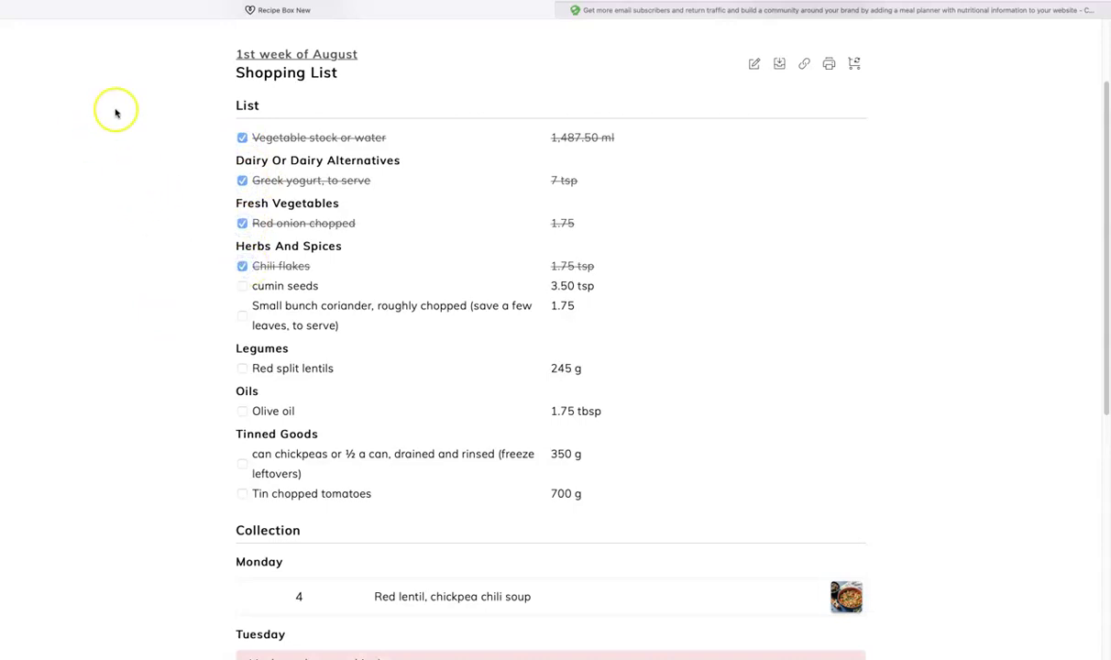
Step: In edit mode, delete the Chili flakes and cumin seeds rows from the list
left_click(753, 65)
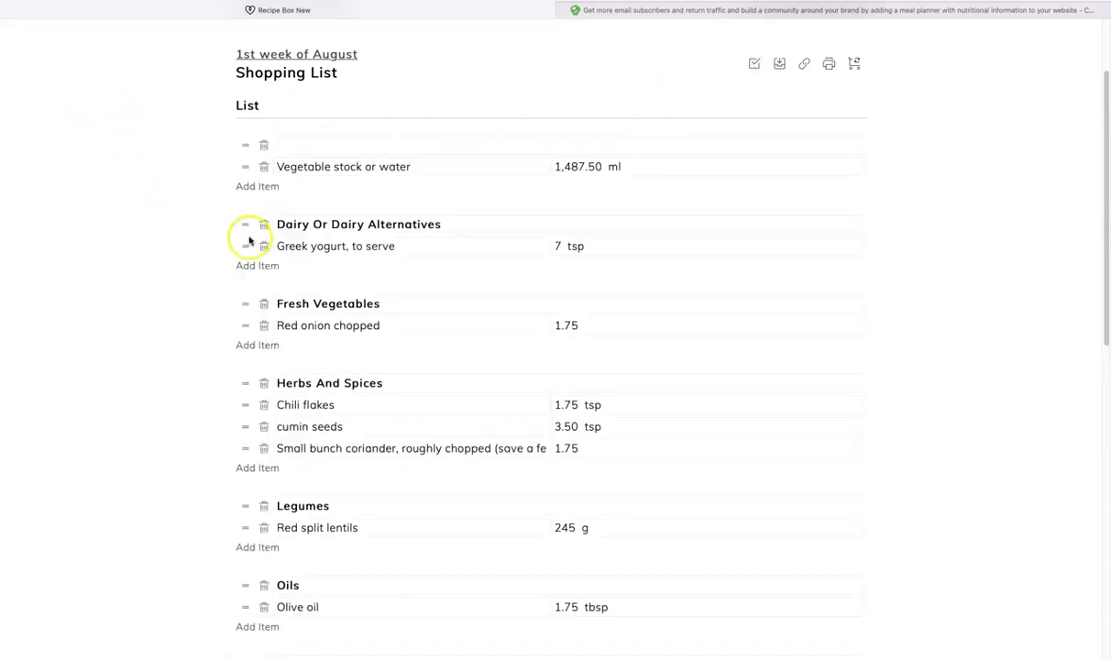
left_click(263, 404)
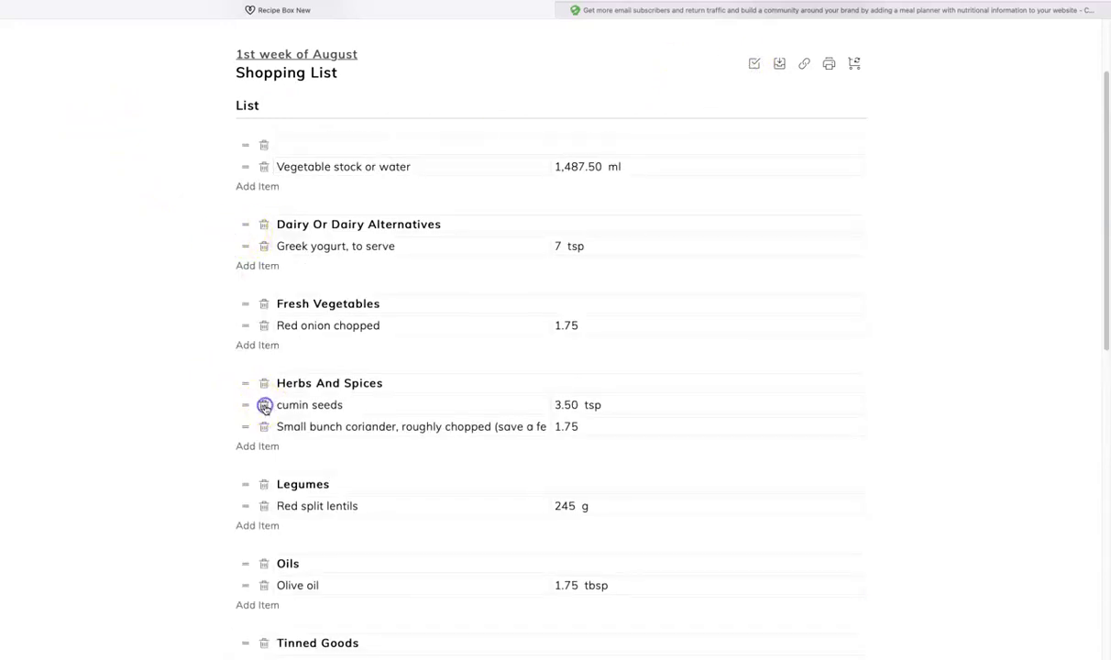
left_click(263, 406)
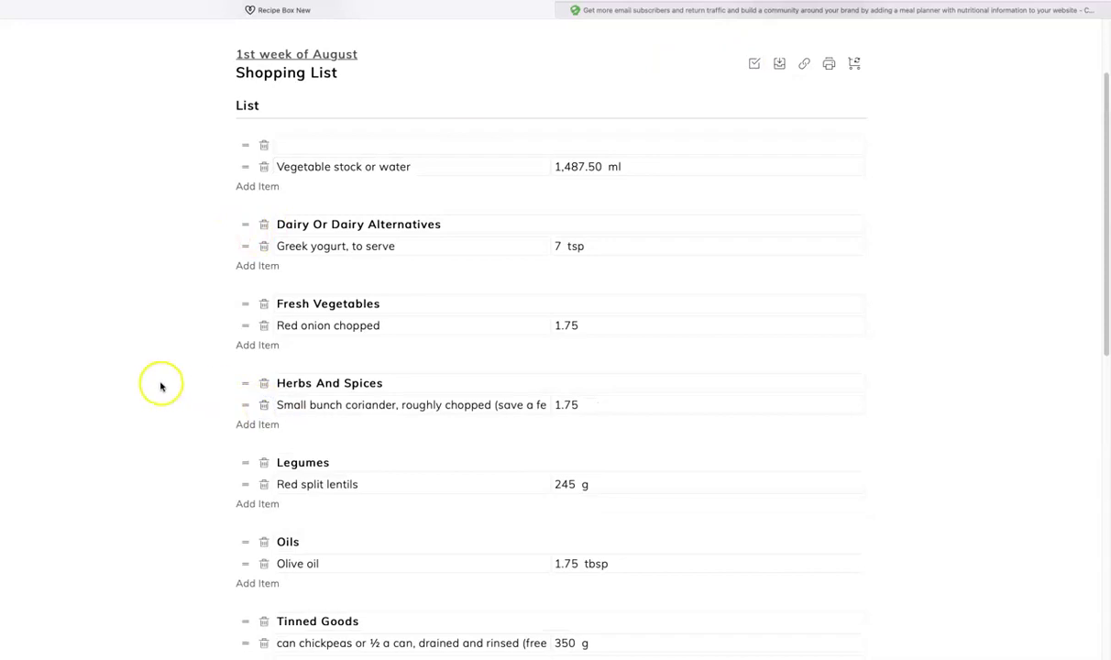
scroll(160, 385, "down", 4)
Step: Add a group named 'House items' containing a 'Kitchen cleaner' item
left_click(261, 340)
left_click(298, 344)
double_click(295, 344)
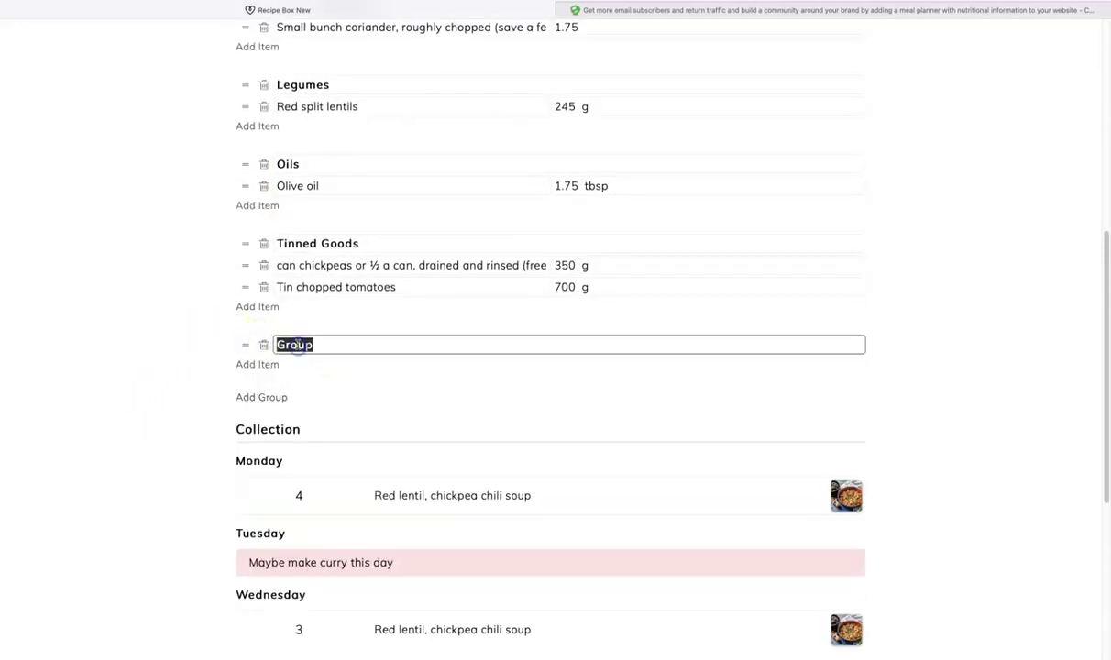
type("House items")
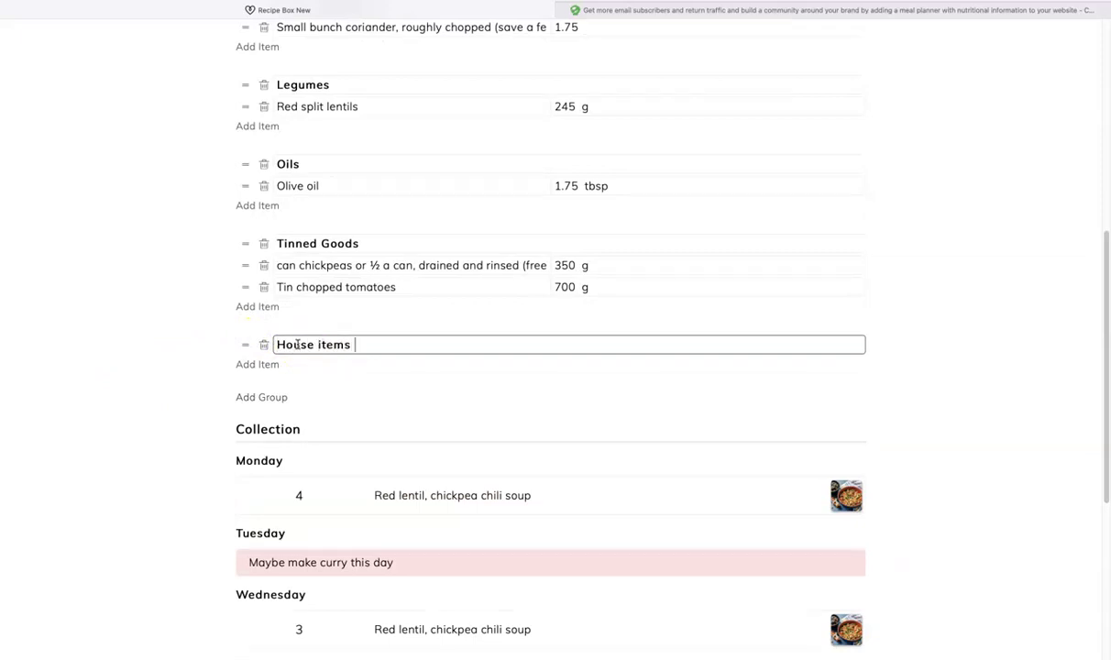
left_click(257, 364)
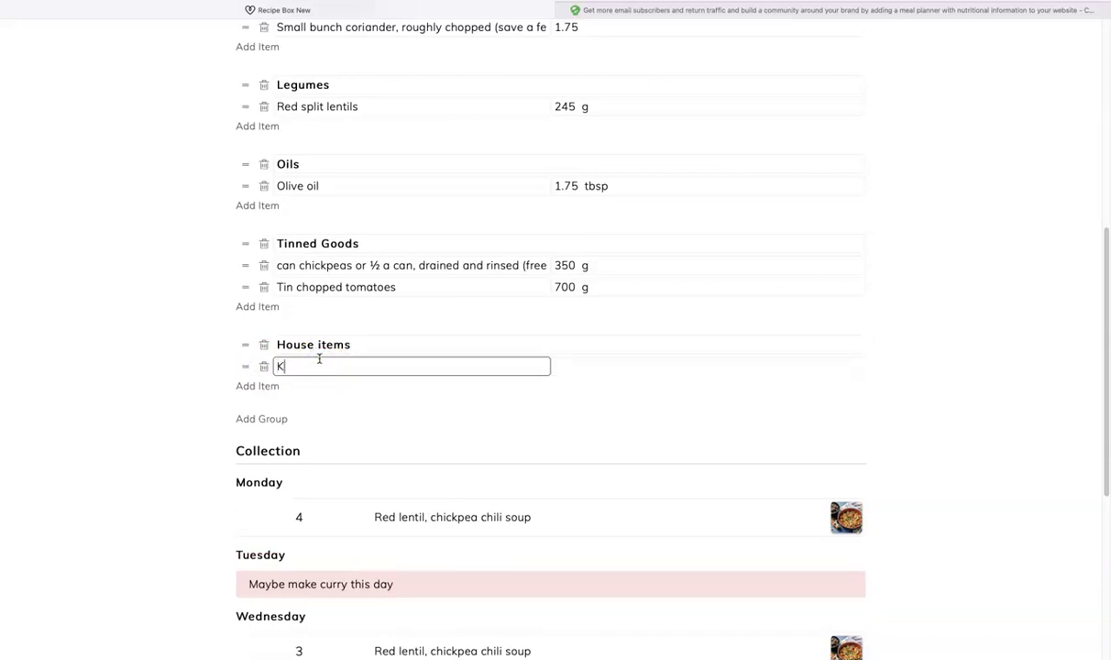
type("Kitchen cleaner")
left_click(326, 369)
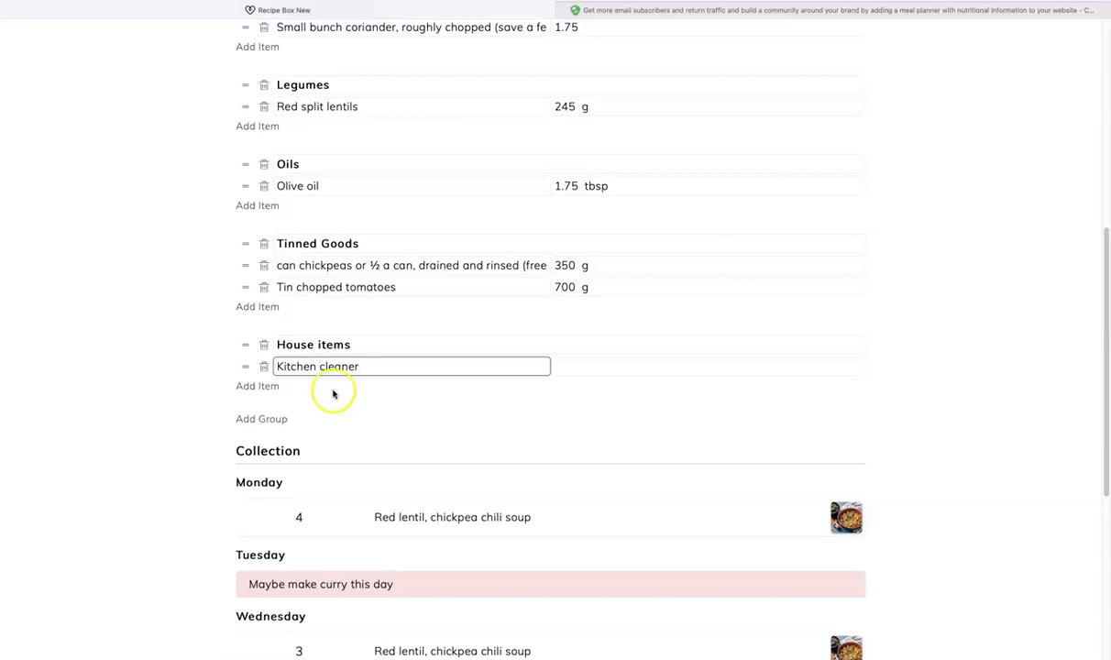
left_click(156, 330)
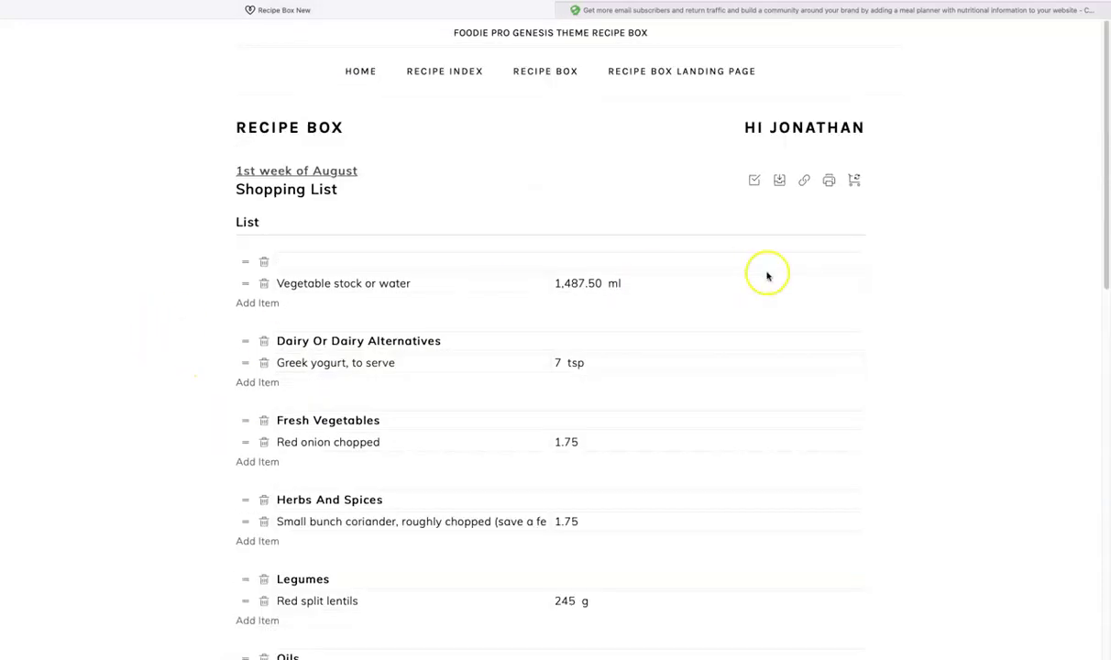
Step: Stop editing, save the shopping list, and reopen the 1st week of August collection
left_click(755, 182)
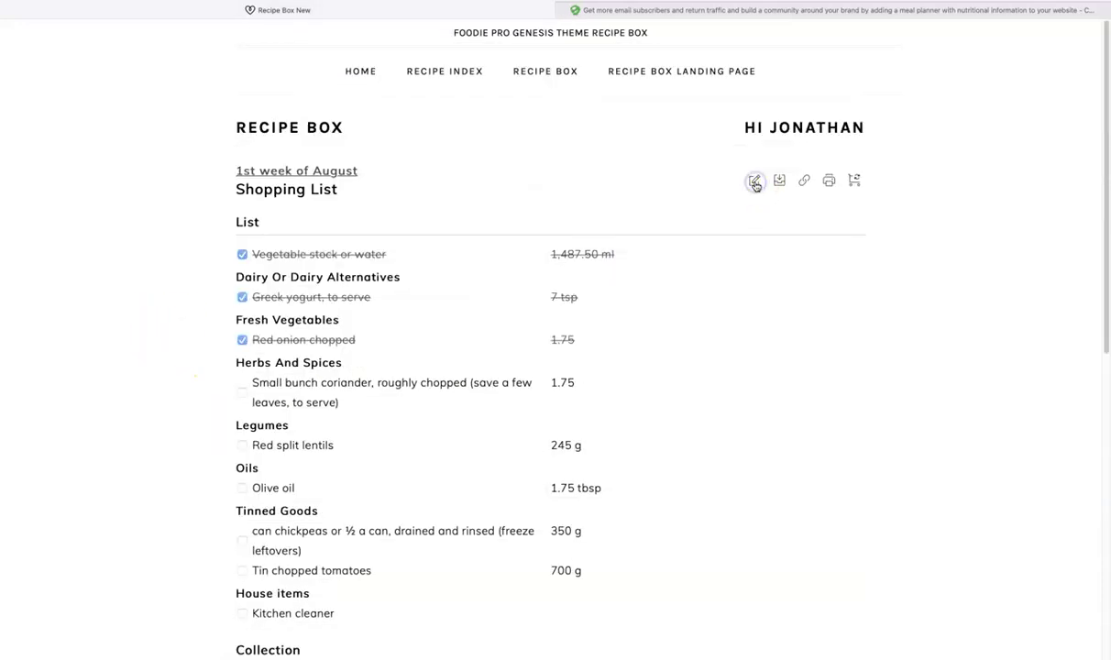
left_click(779, 181)
left_click(298, 127)
left_click(296, 176)
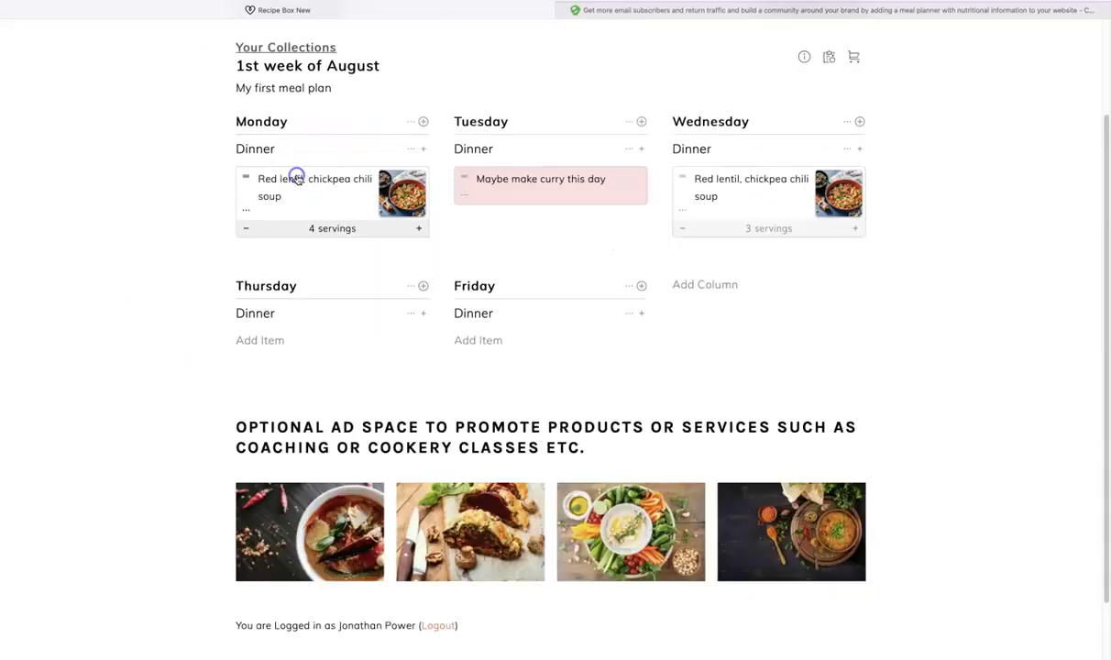
left_click(274, 46)
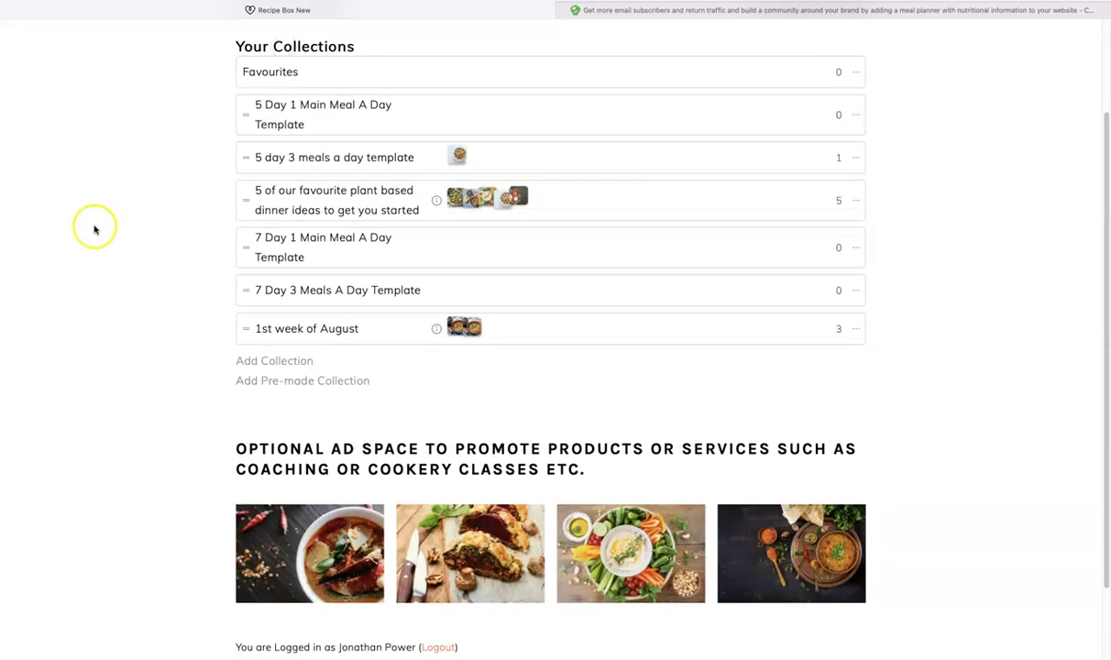
left_click(268, 326)
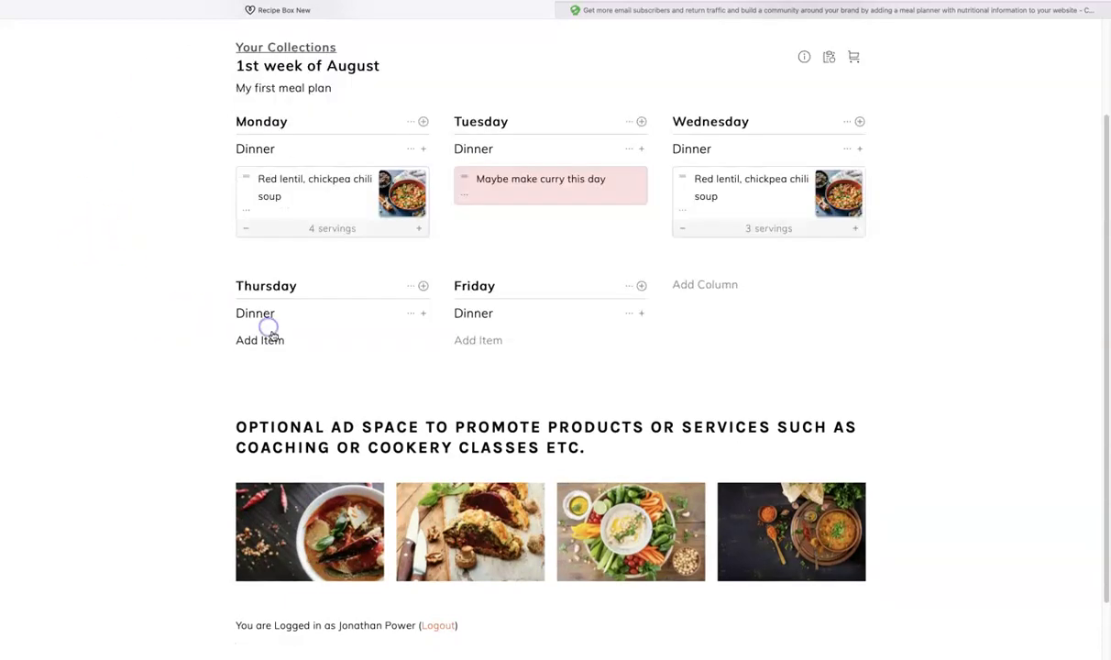
Step: Reload the shopping list and point out the retained Kitchen cleaner entry
left_click(854, 58)
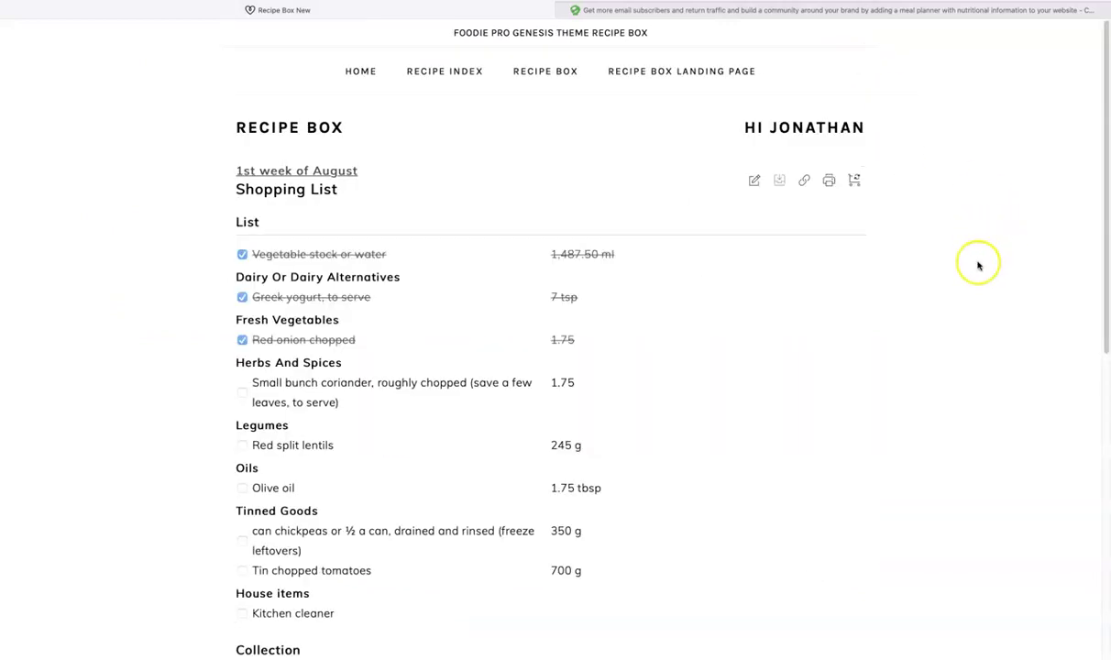
scroll(974, 285, "down", 5)
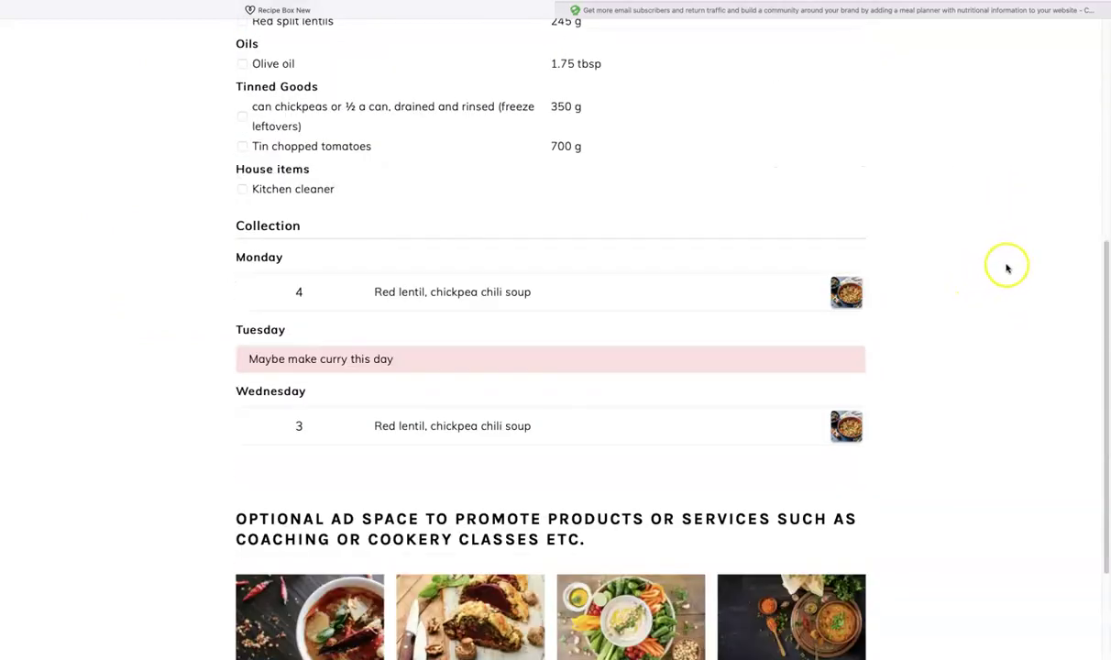
left_click_drag(250, 189, 327, 196)
left_click(175, 238)
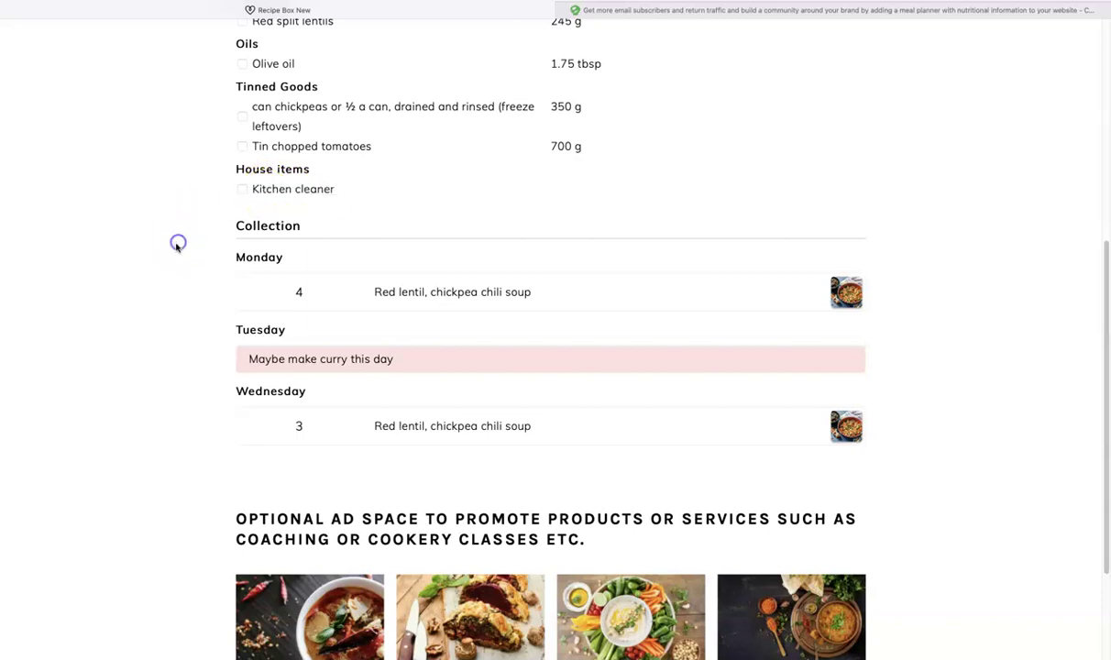
scroll(151, 245, "up", 5)
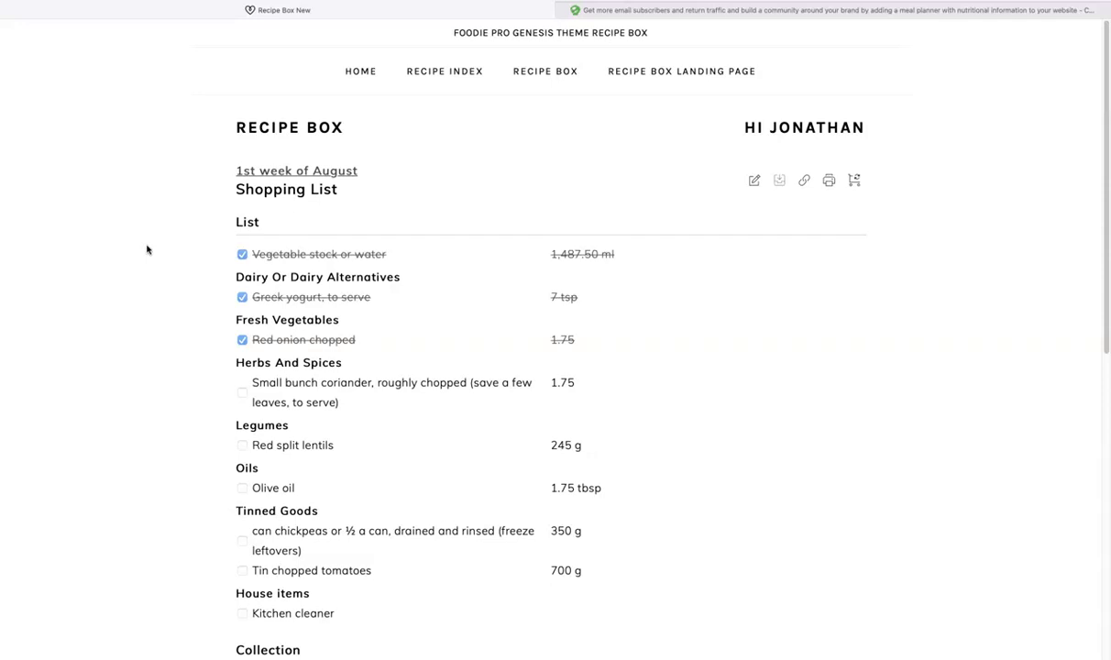
Step: Open All Users and highlight the new subscriber tagged 'New recipe box user'
left_click(96, 99)
left_click(113, 121)
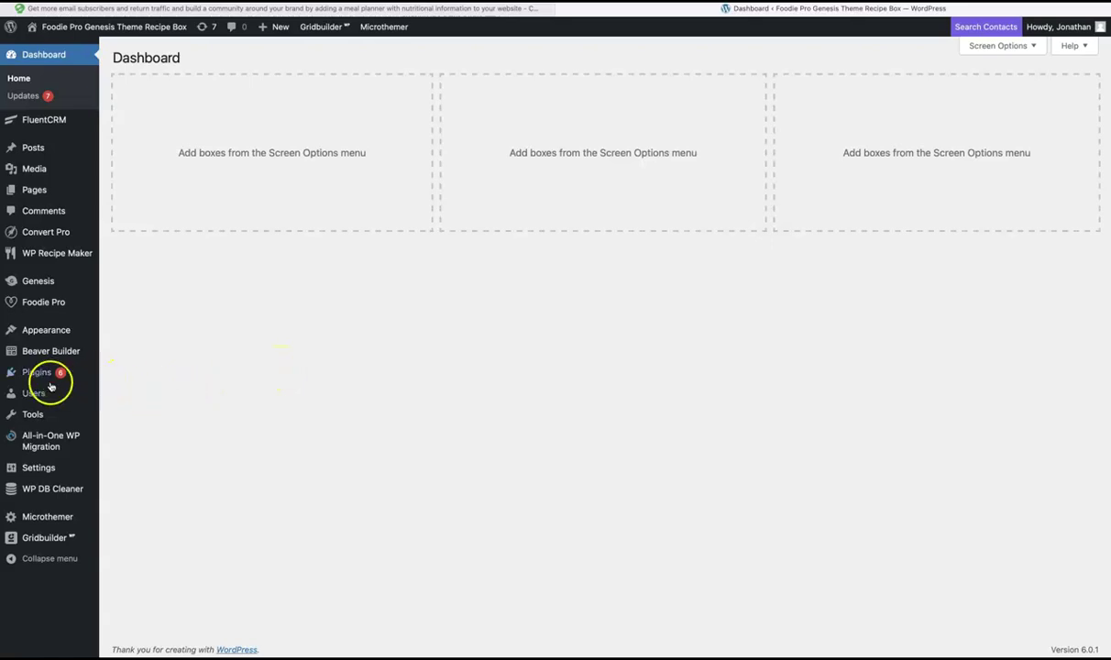
mouse_move(32, 392)
left_click(129, 396)
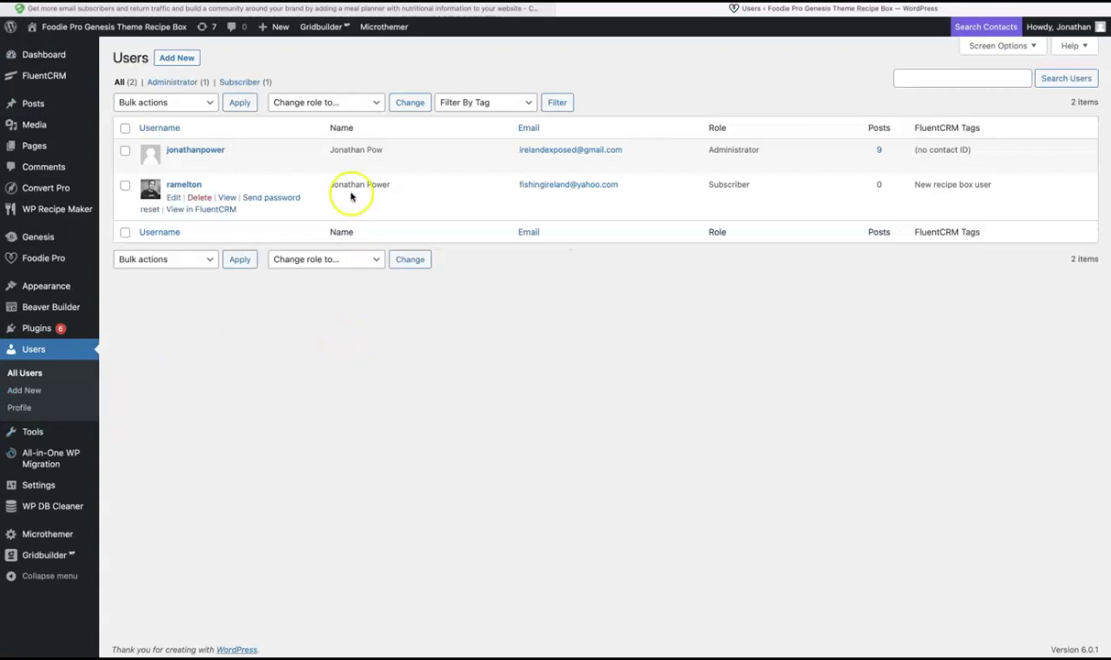
left_click_drag(330, 184, 390, 184)
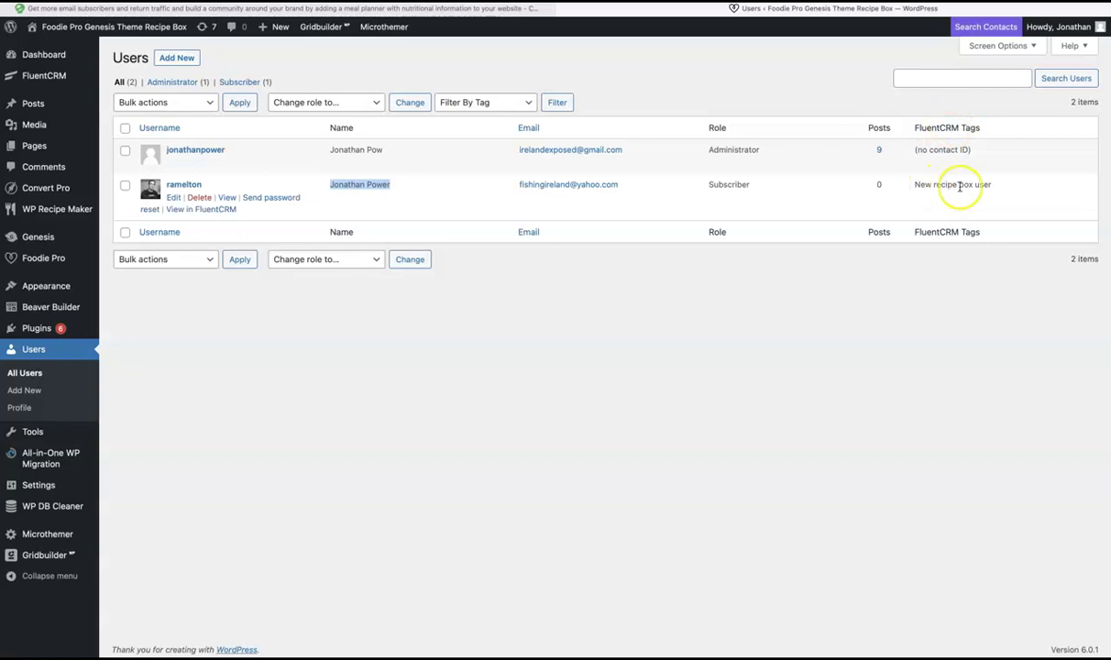
mouse_move(40, 78)
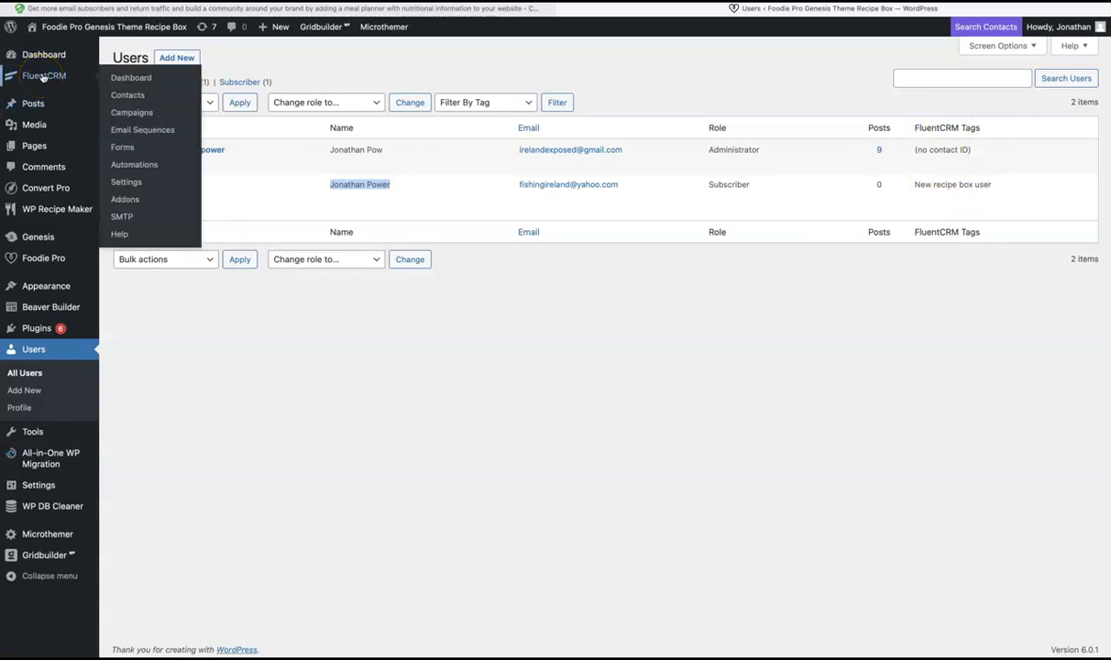
Step: Open FluentCRM Contacts listing the 7 subscribed contacts, then switch to the course page
left_click(126, 96)
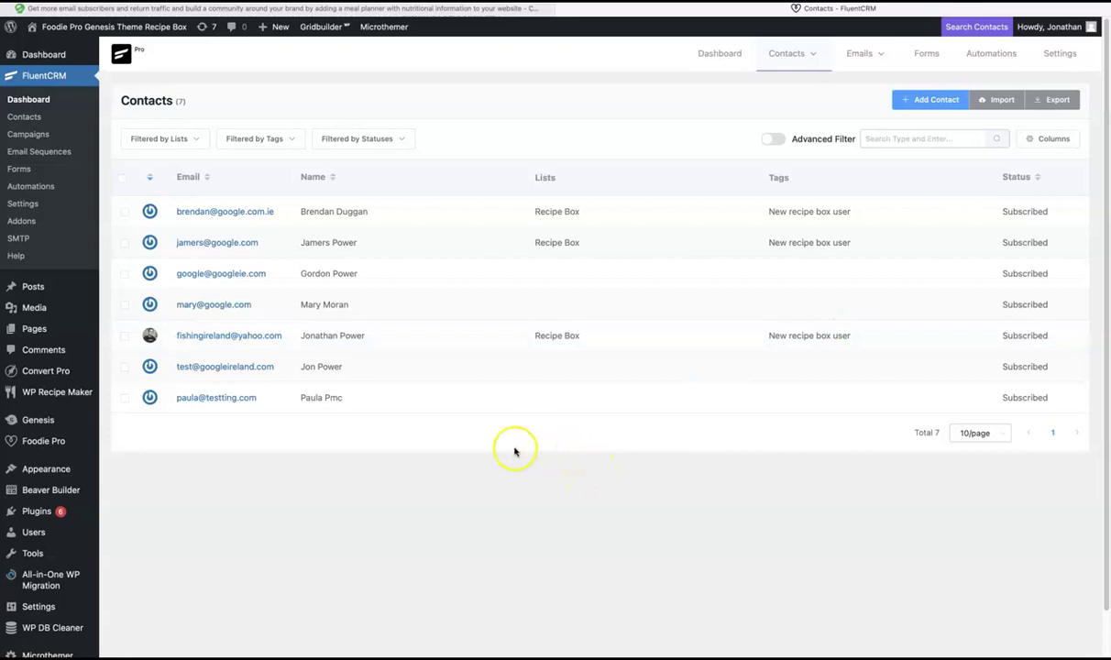
left_click(156, 9)
Step: Expand the course section on adding sign-ups to mailing lists and review it
scroll(594, 248, "down", 6)
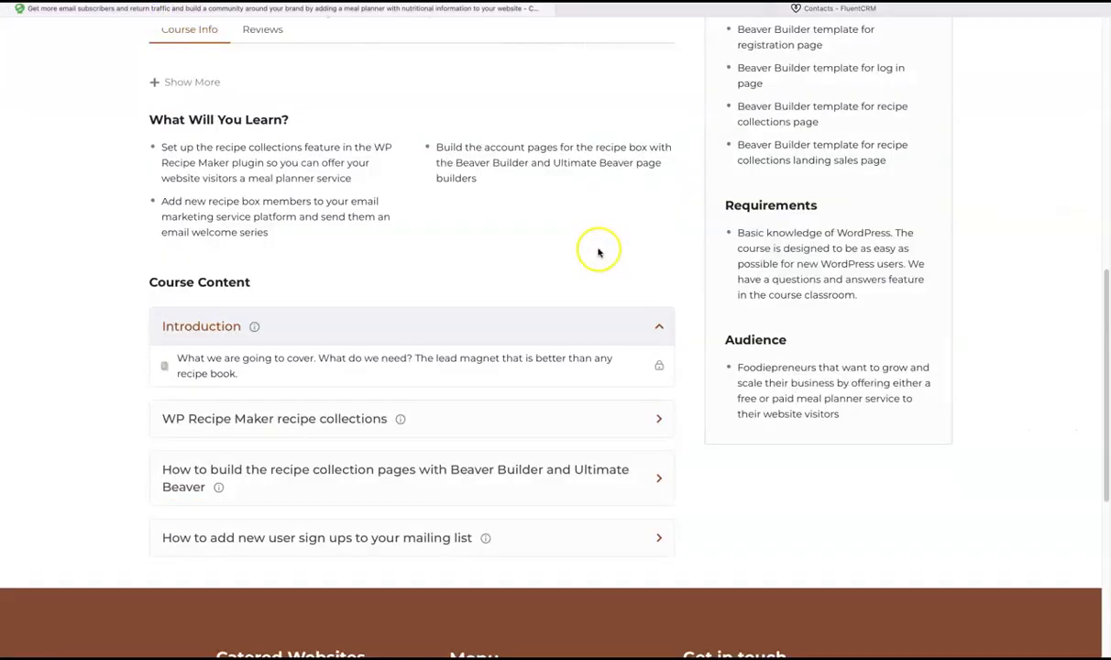
left_click(330, 538)
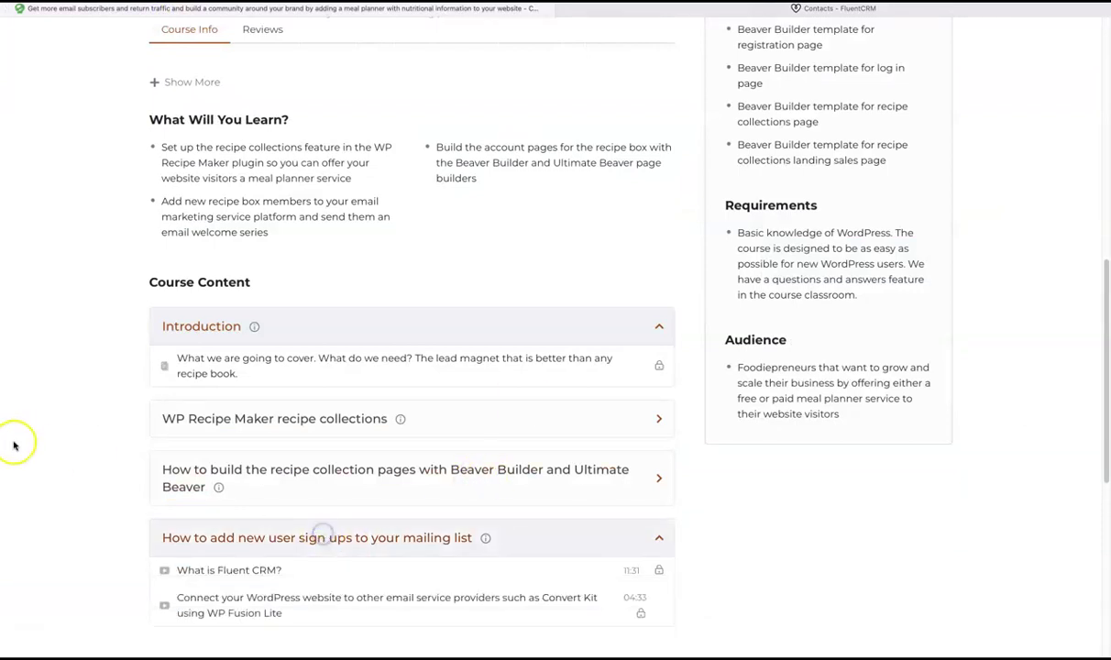
scroll(18, 440, "down", 2)
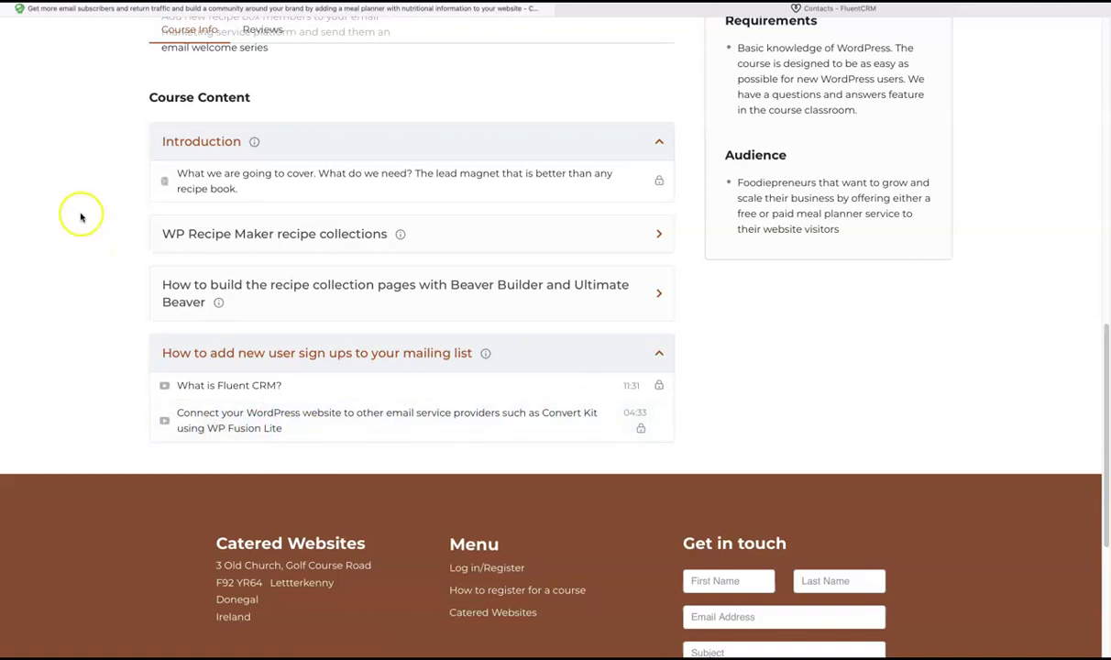
scroll(80, 219, "up", 10)
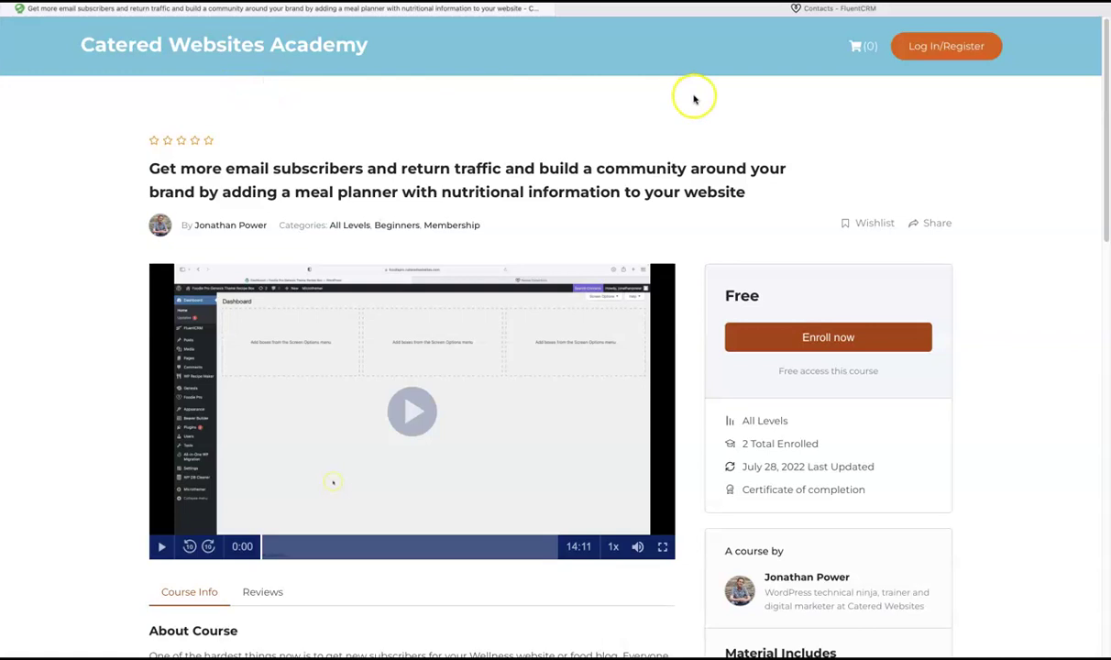
left_click(664, 9)
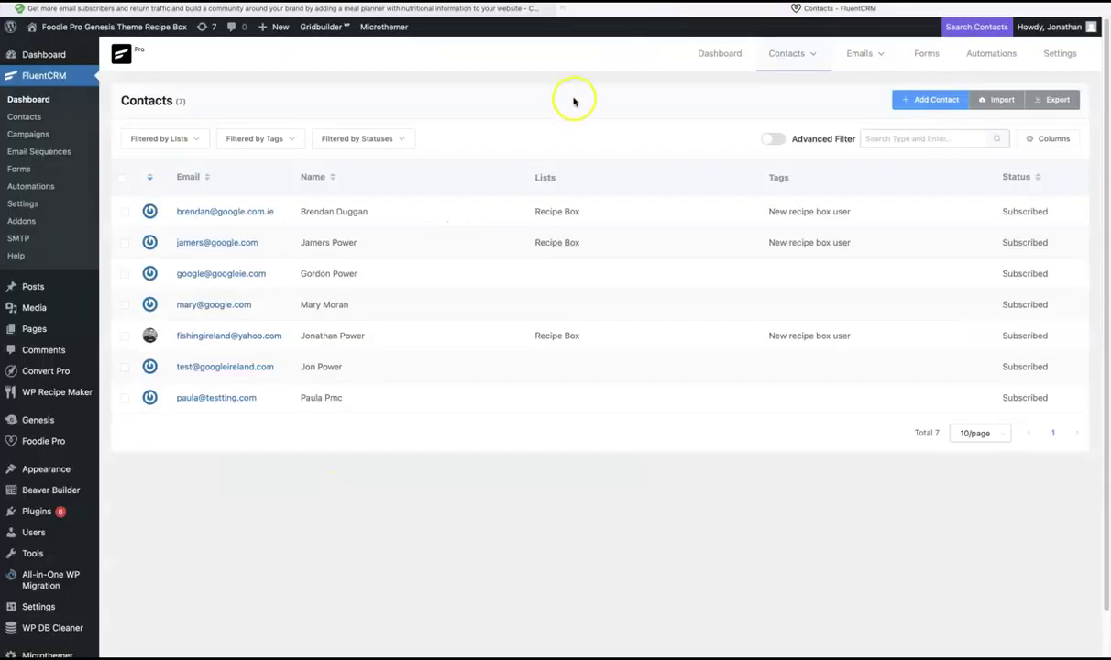
left_click(353, 7)
Step: Expand the Beaver Builder recipe pages lessons, then return to the WordPress admin
scroll(110, 229, "down", 10)
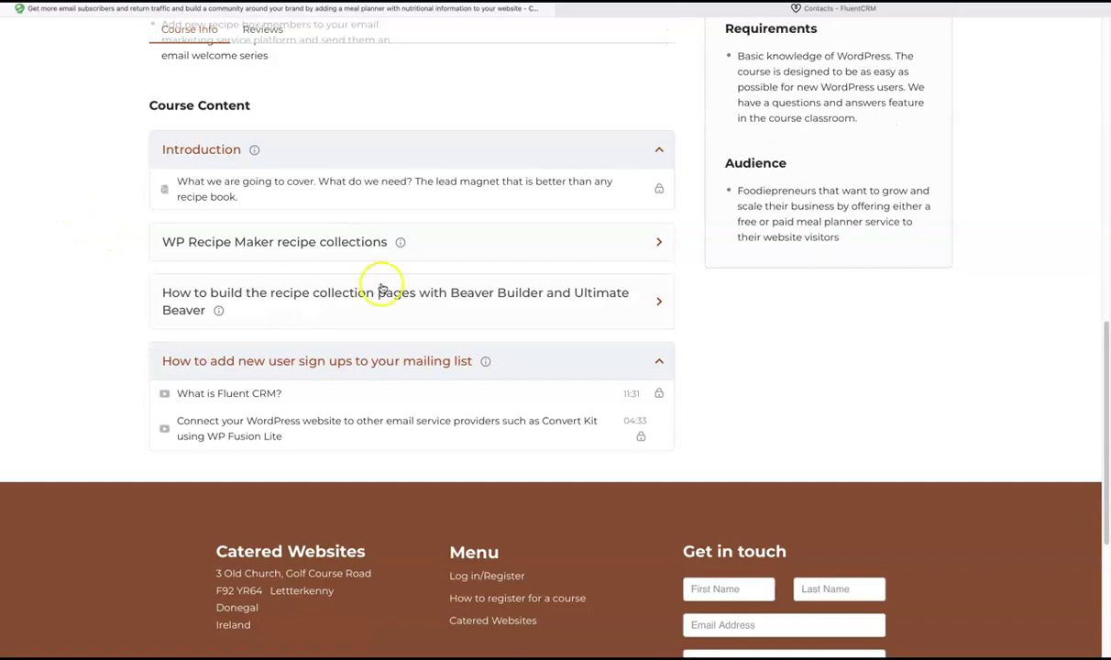
left_click(528, 306)
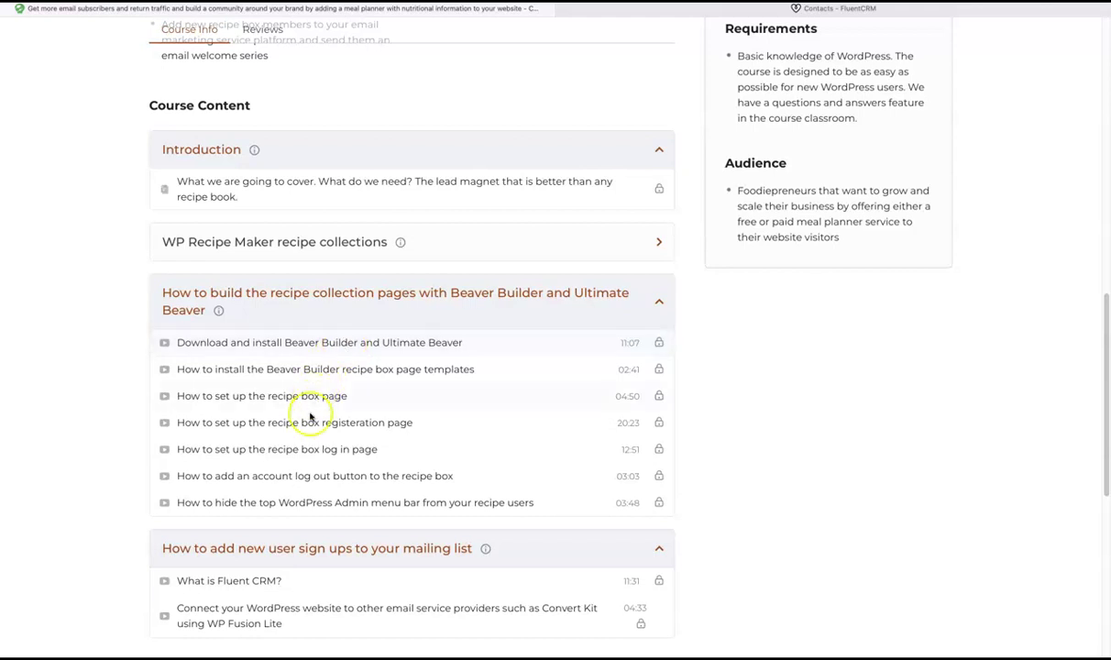
scroll(62, 229, "up", 15)
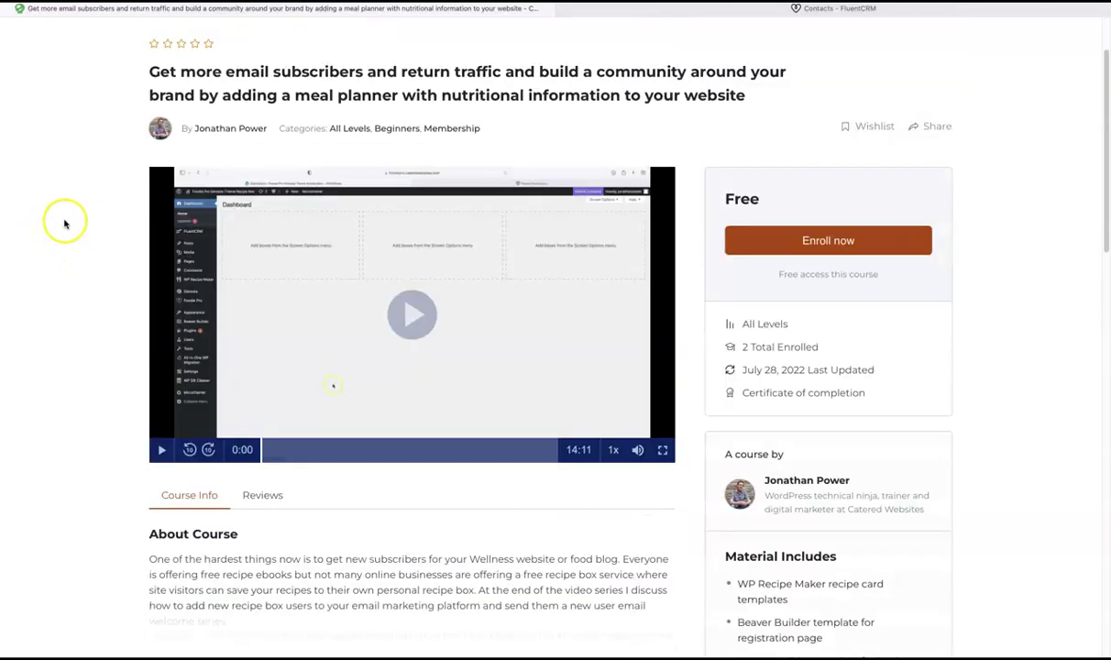
left_click(647, 11)
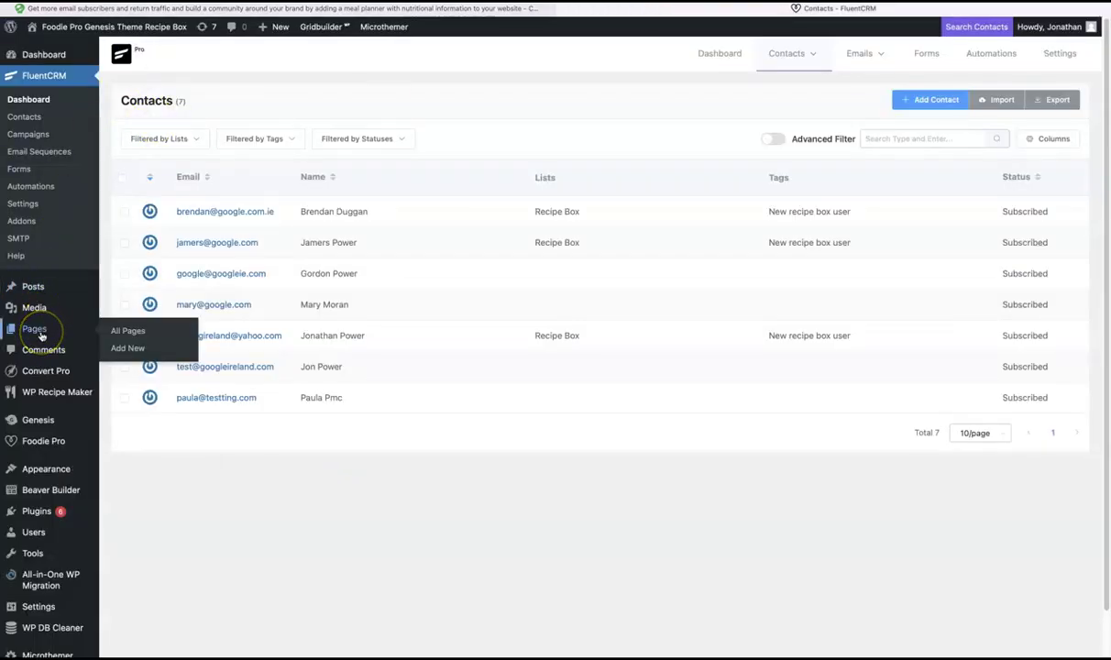
Step: Add and publish a new page titled 'Demo for tutorial', then briefly open Beaver Builder
left_click(134, 349)
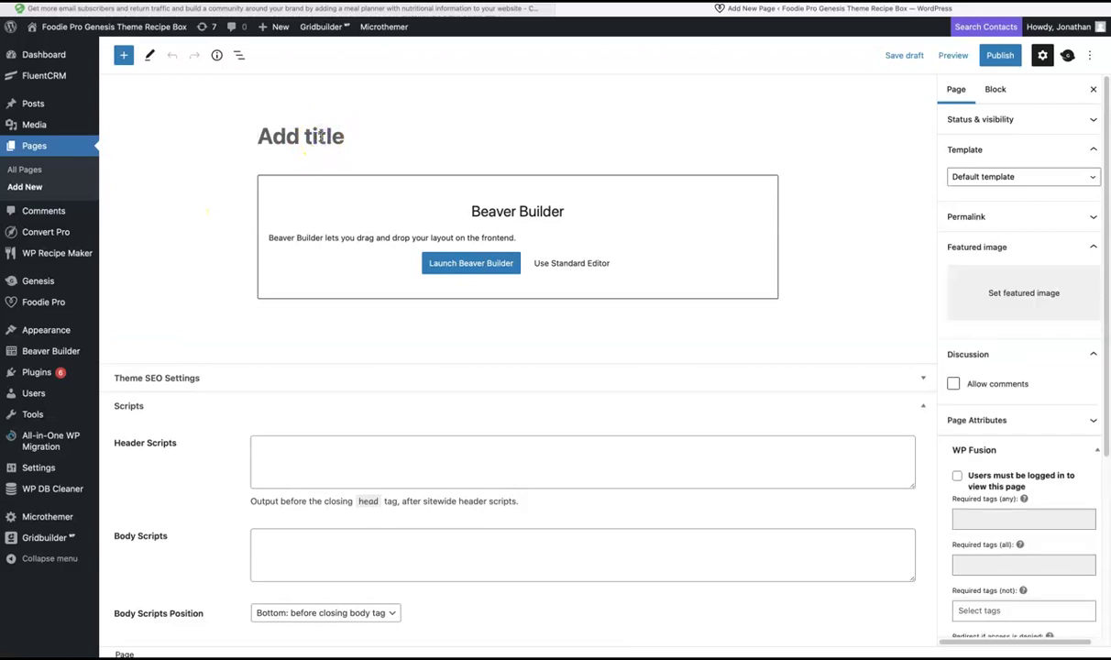
type("Demo for tutori")
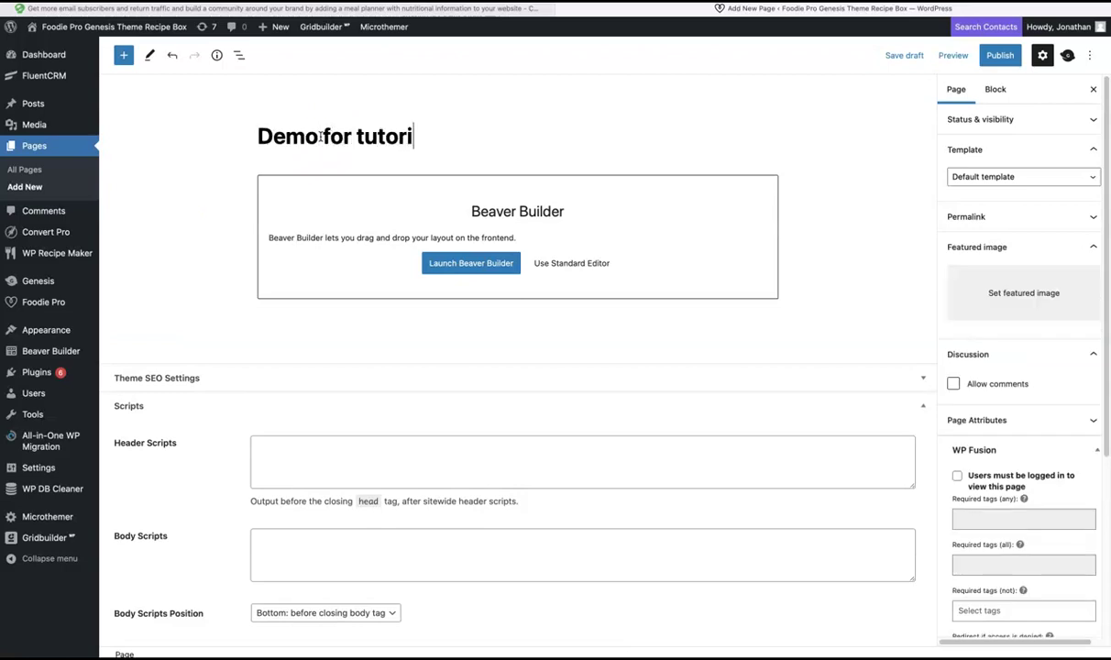
left_click(1002, 56)
left_click(466, 266)
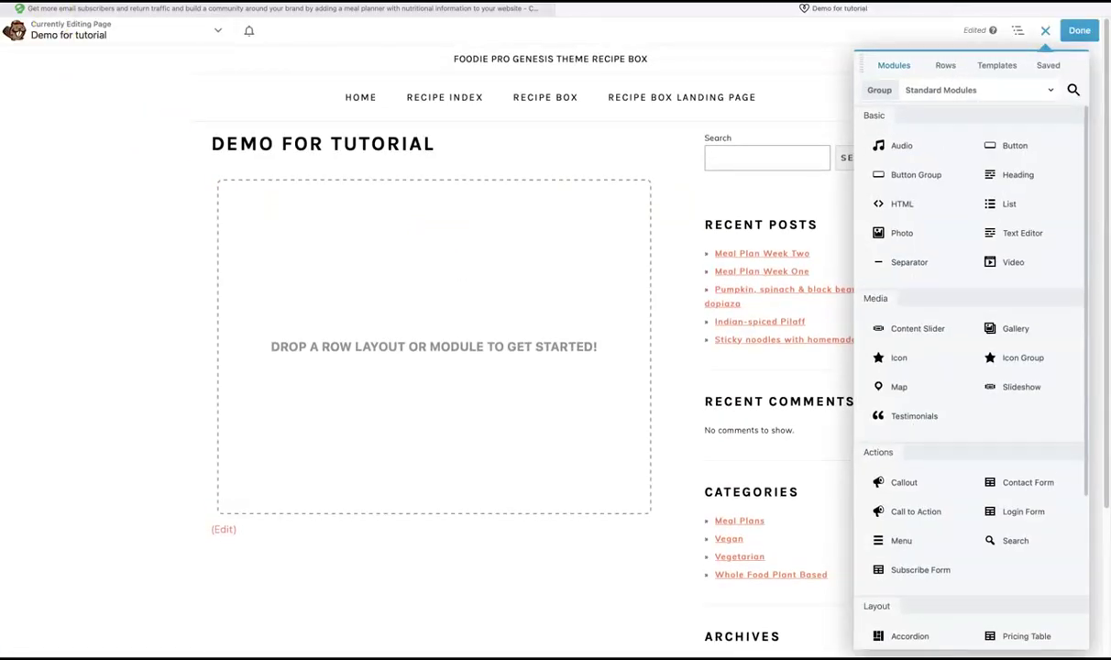
key("alt+Left")
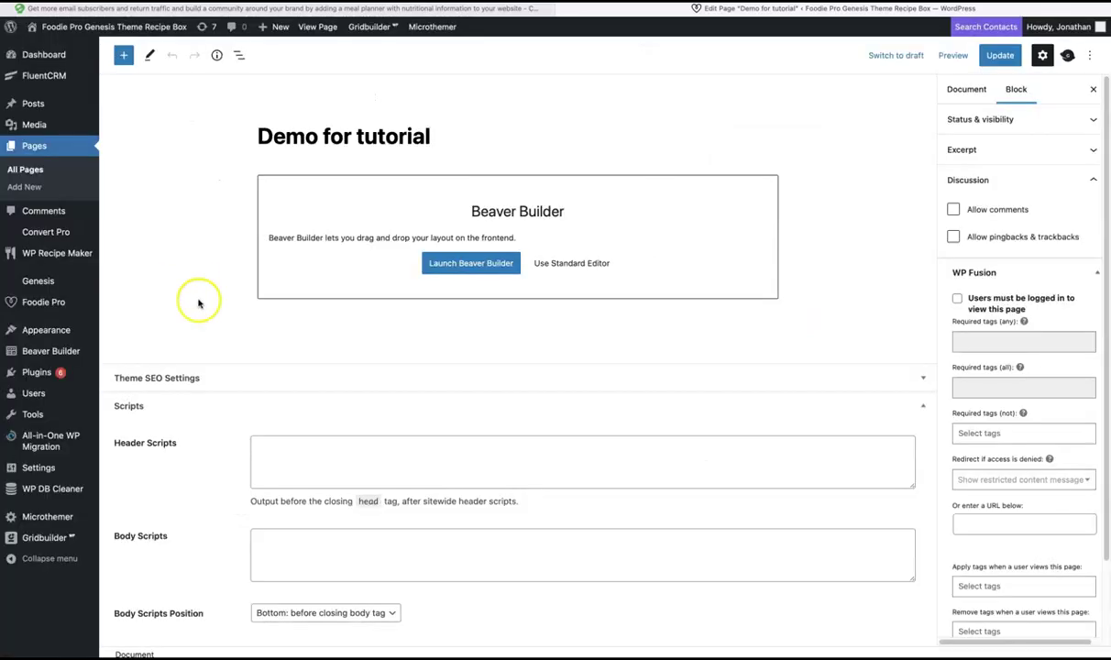
Step: In Genesis settings, enable Hide Title, choose Full Width Content, update, and launch Beaver Builder
left_click(1068, 57)
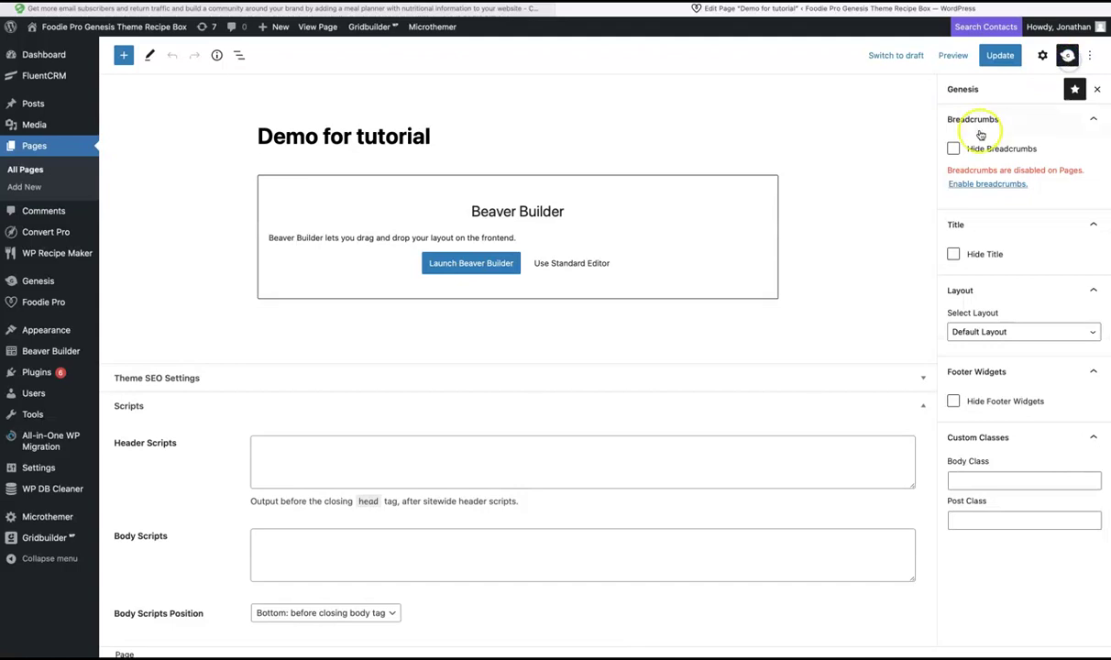
left_click(953, 254)
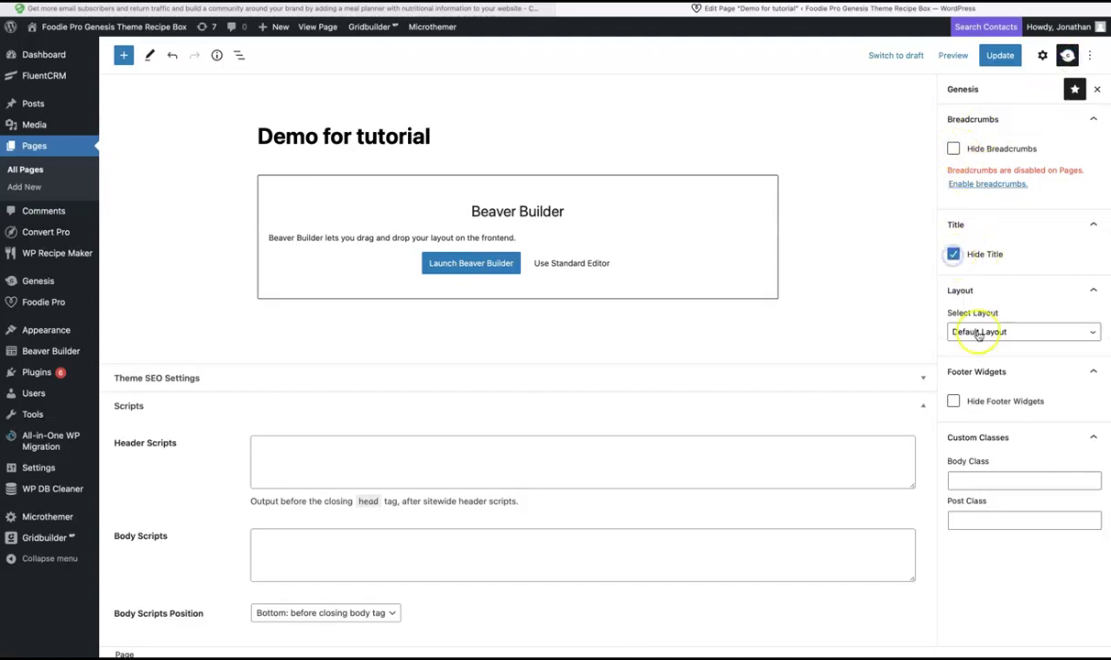
left_click(974, 333)
left_click(957, 410)
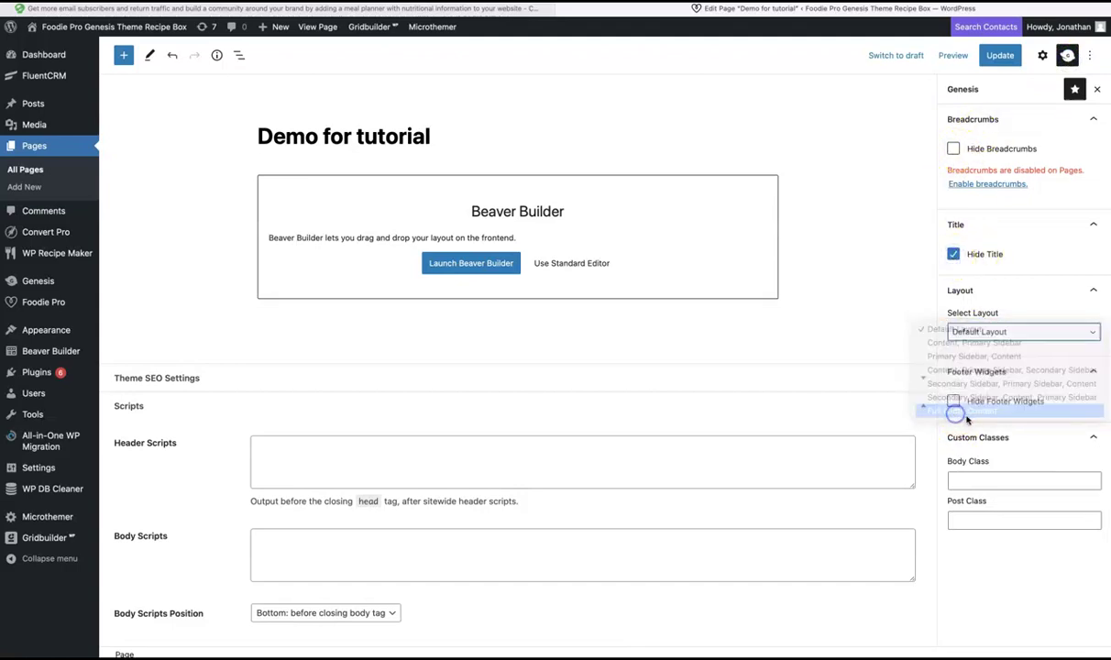
left_click(997, 55)
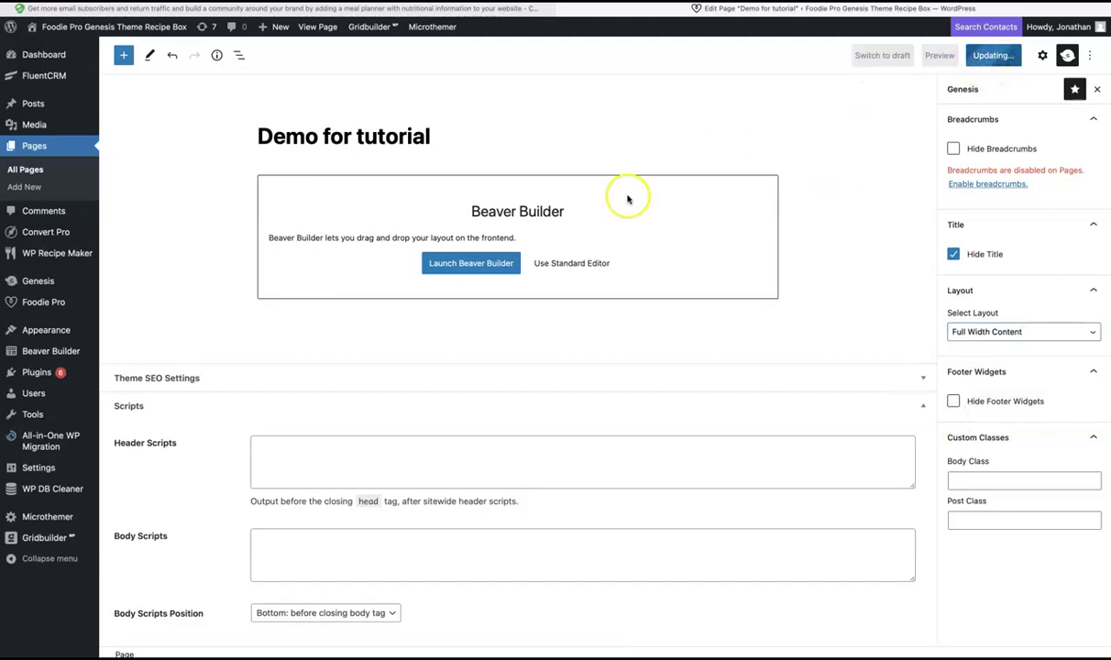
left_click(449, 263)
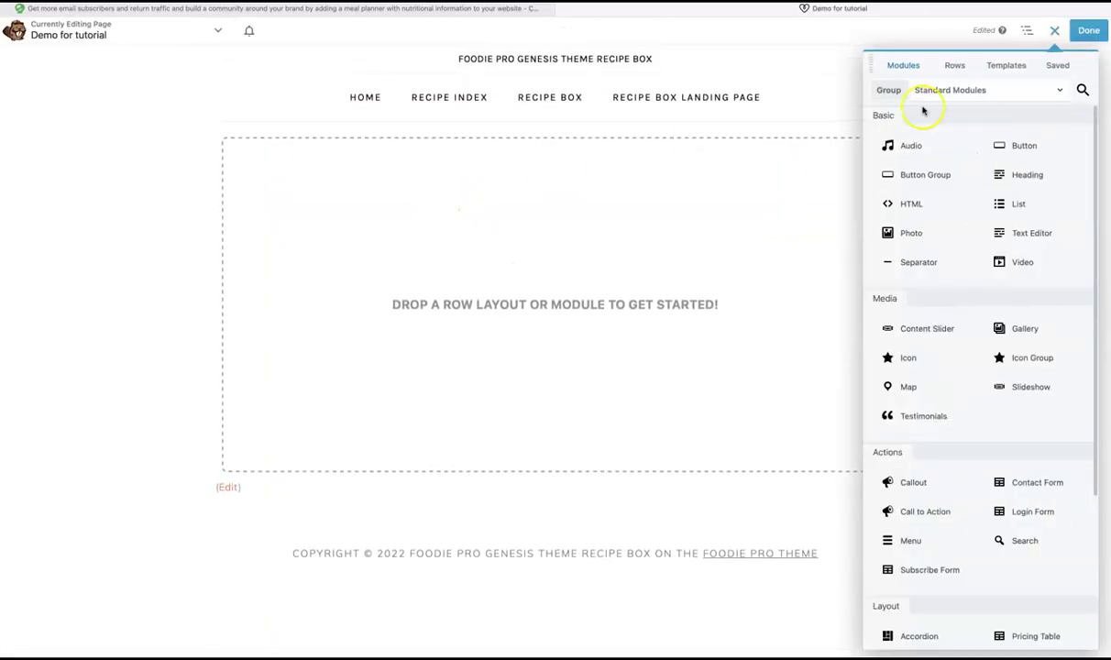
Step: Apply the 'Recipe box registration page' template from the Saved Templates group
left_click(1006, 68)
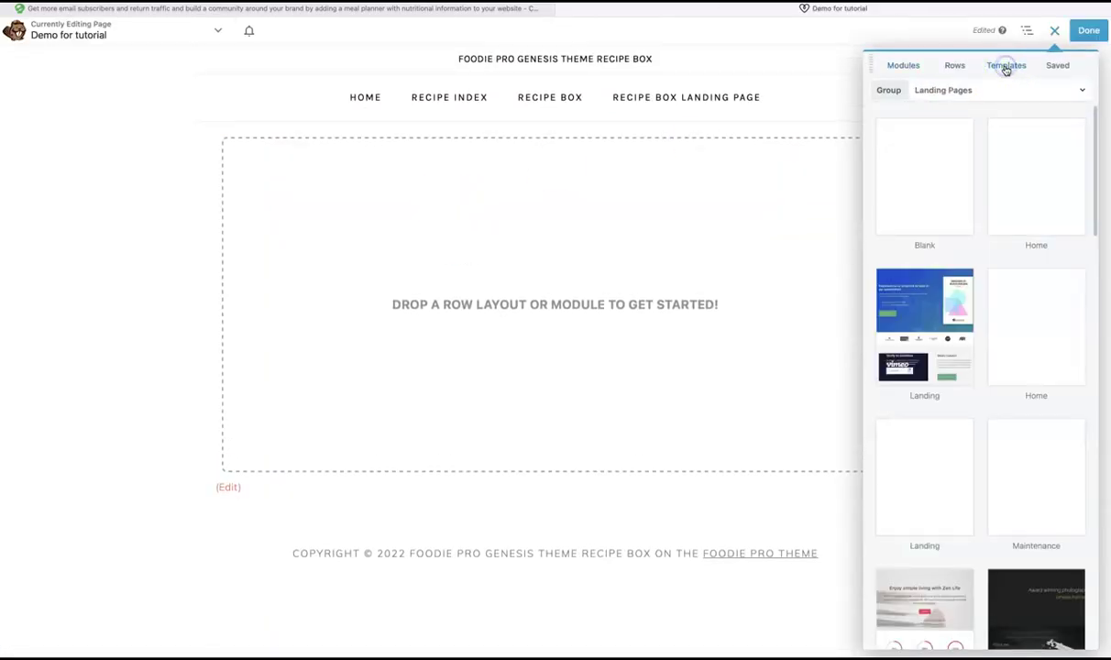
left_click(945, 96)
left_click(917, 181)
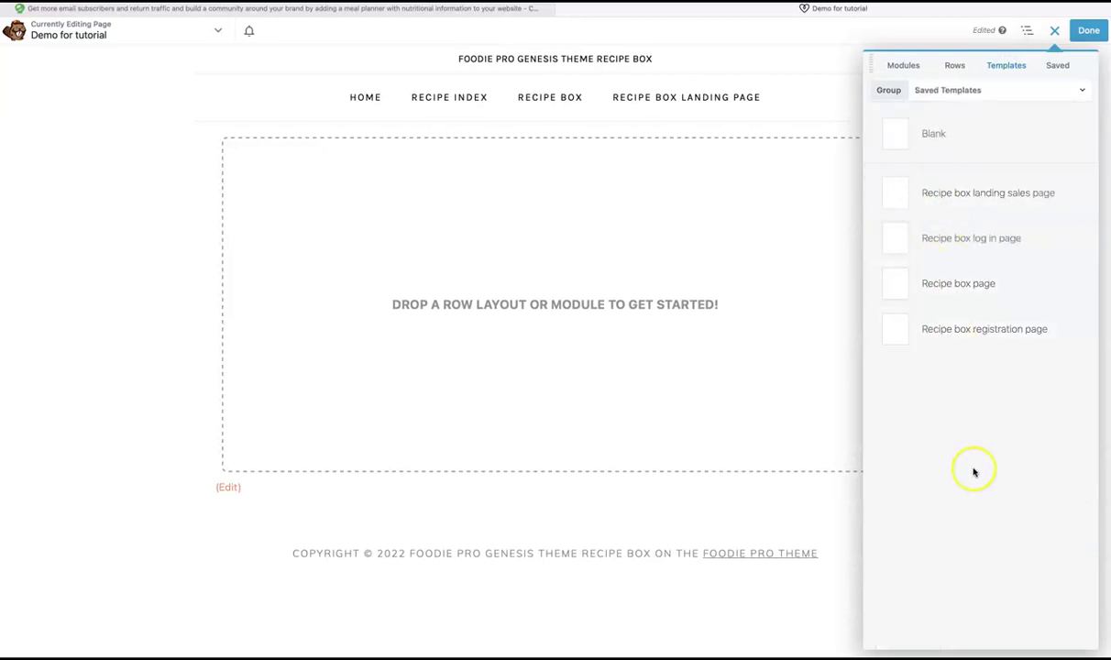
left_click(922, 330)
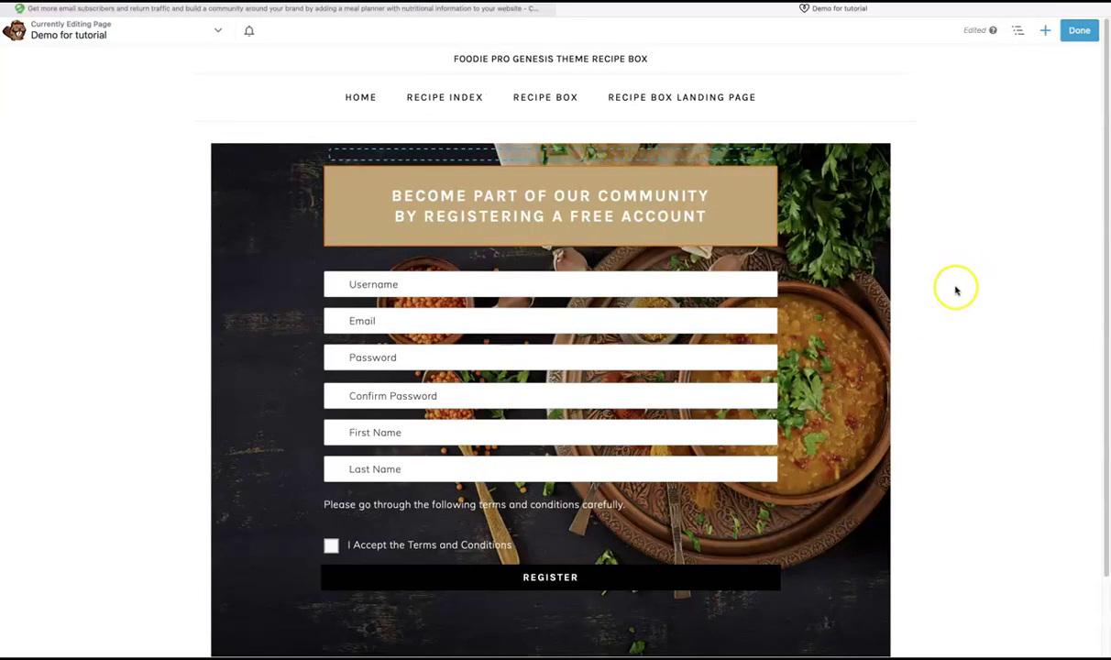
scroll(961, 289, "down", 1)
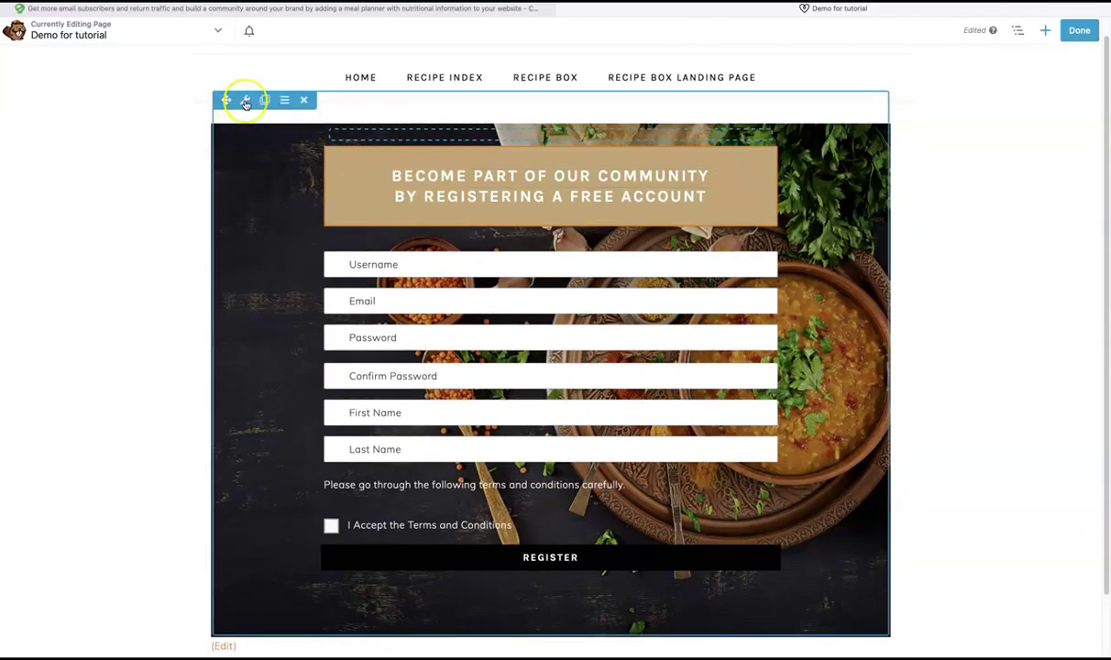
Step: Replace the row's background photo with the noodle bowl image and save the row settings
left_click(244, 100)
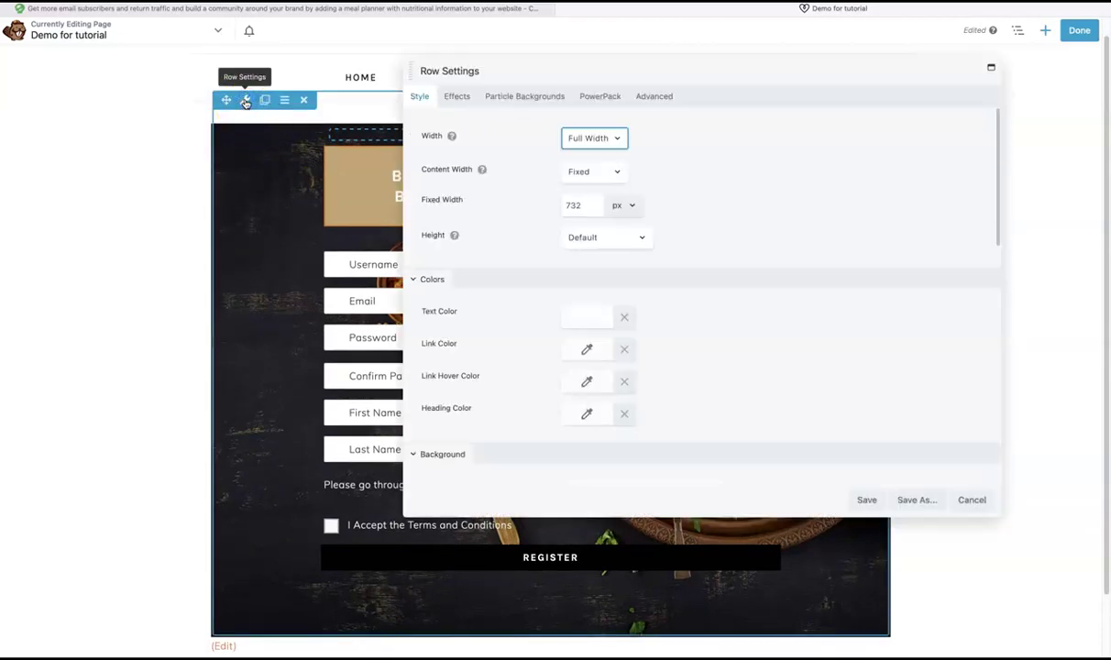
scroll(797, 234, "down", 5)
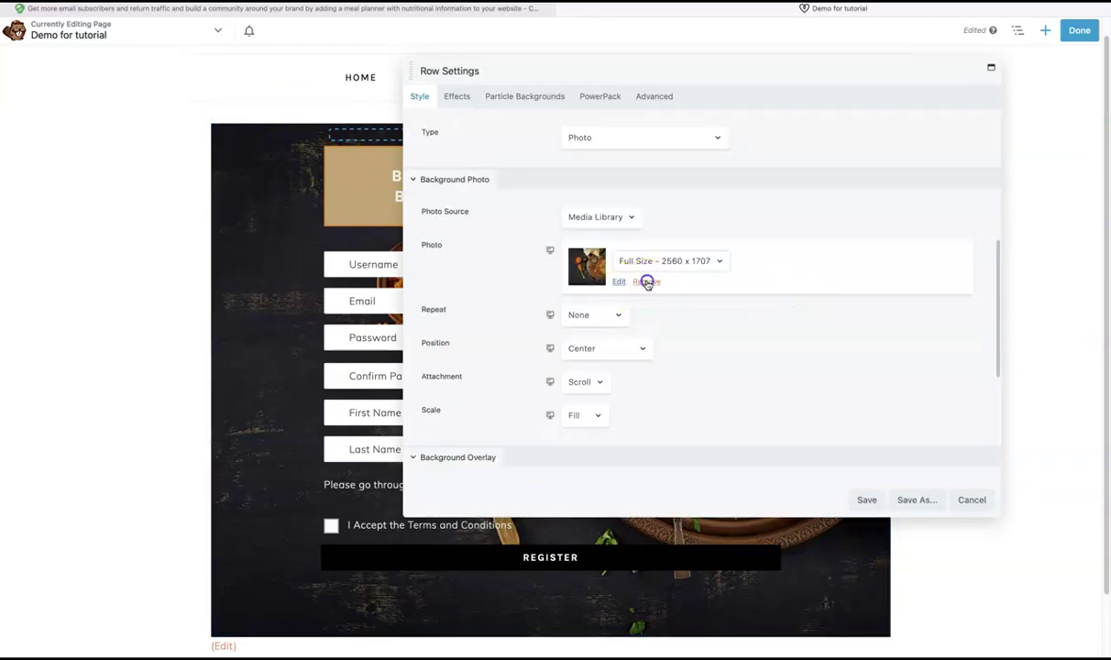
left_click(646, 281)
left_click(572, 250)
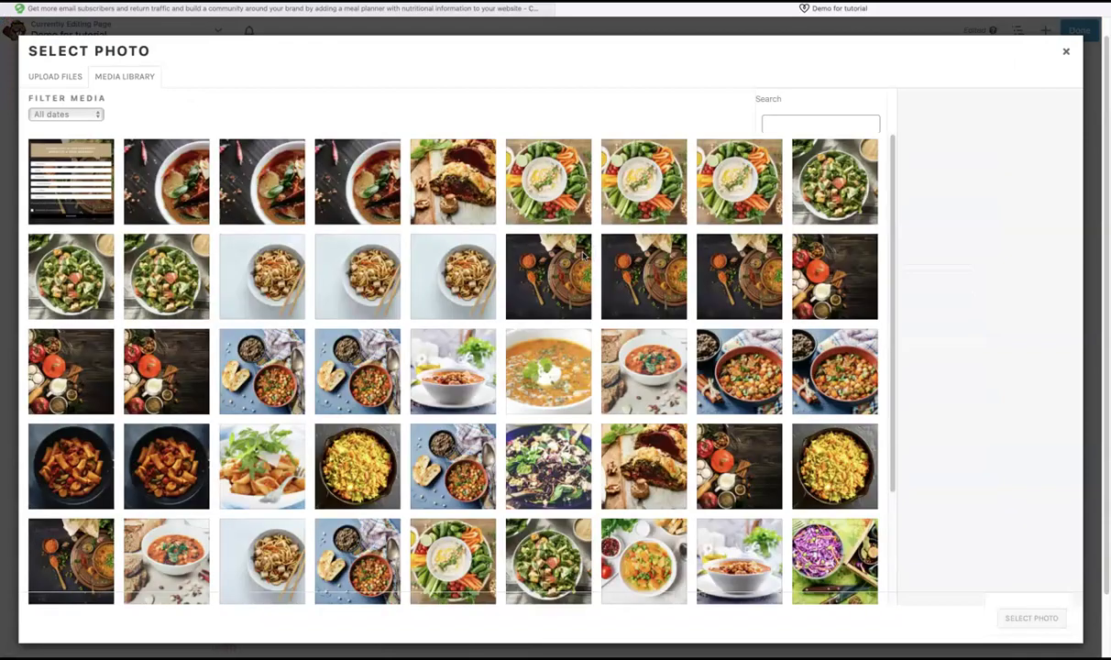
left_click(253, 263)
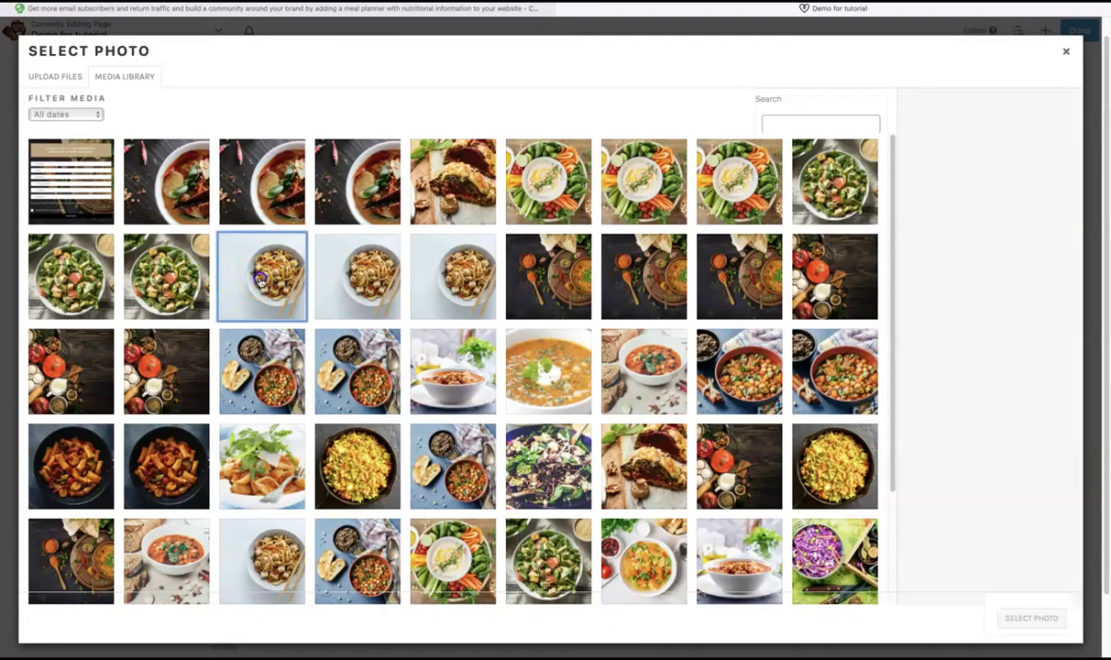
left_click(1030, 617)
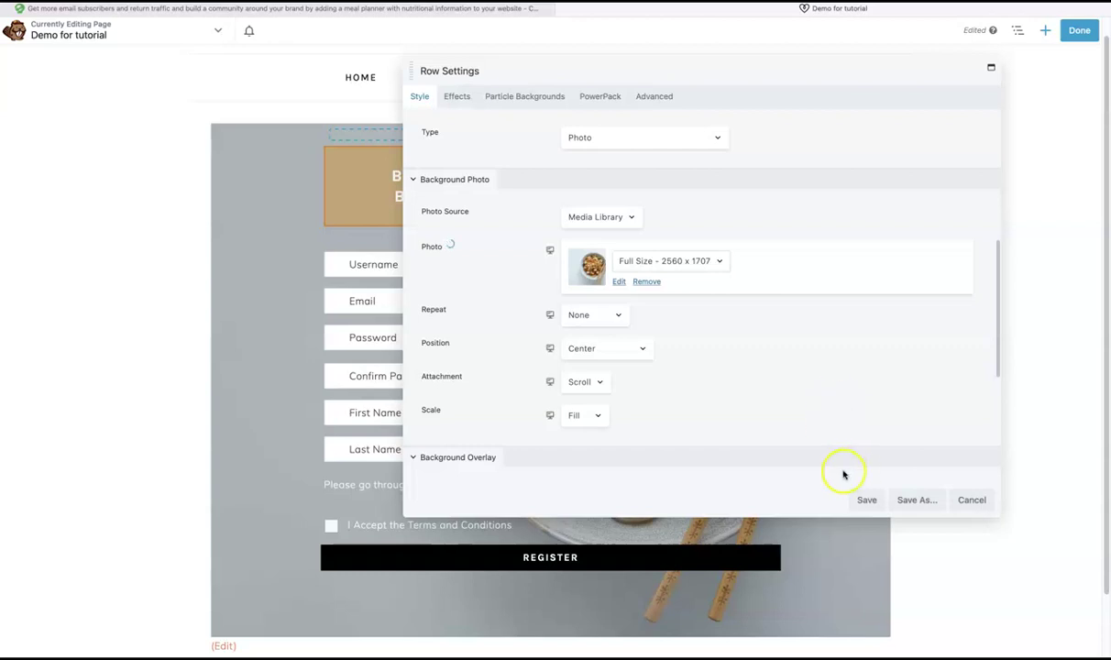
left_click(866, 499)
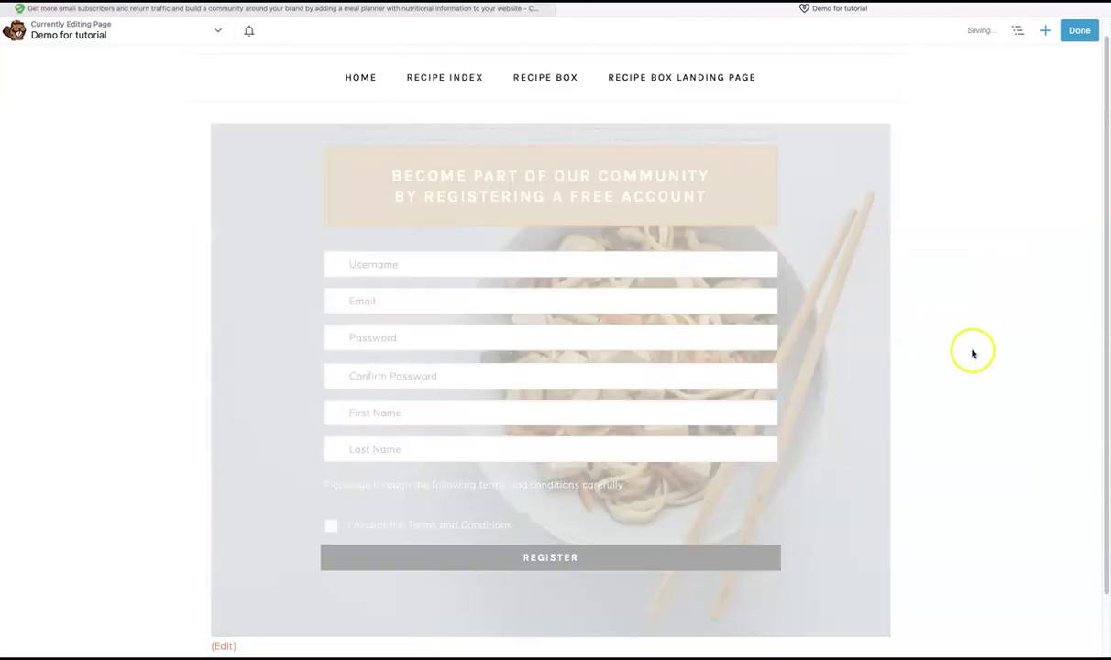
scroll(961, 372, "down", 1)
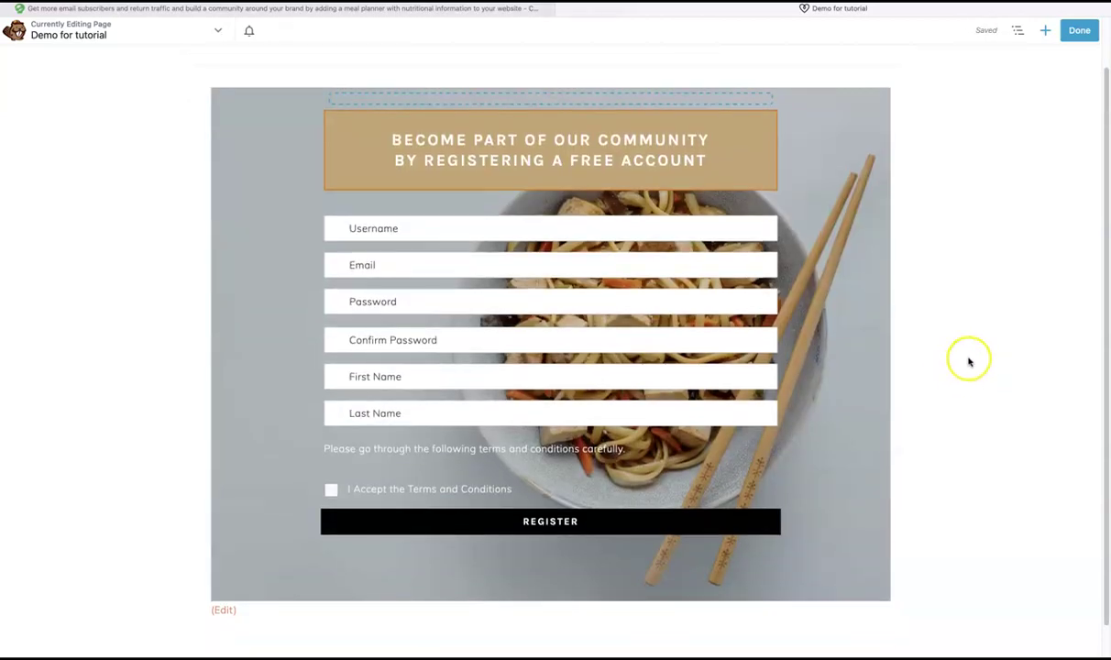
left_click(474, 141)
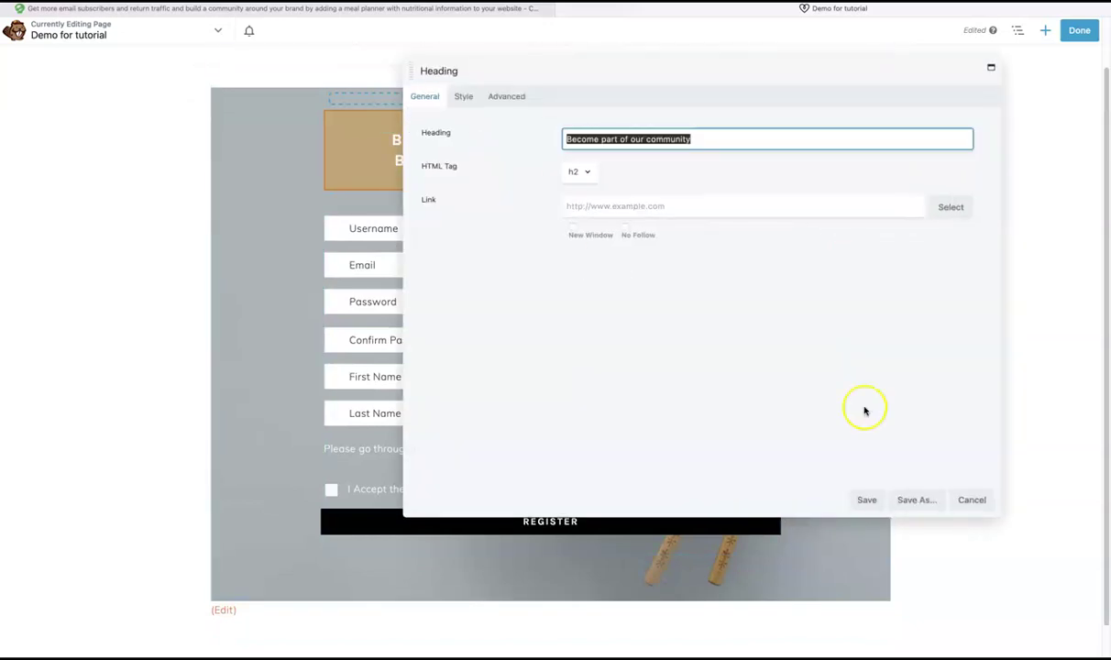
left_click(863, 501)
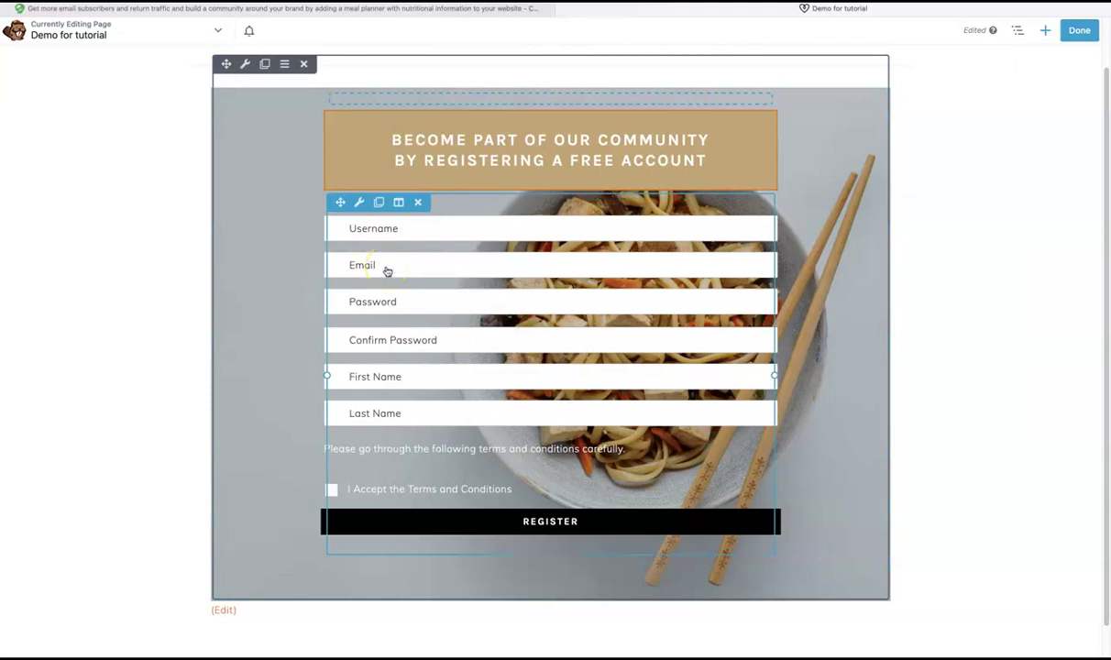
left_click(386, 266)
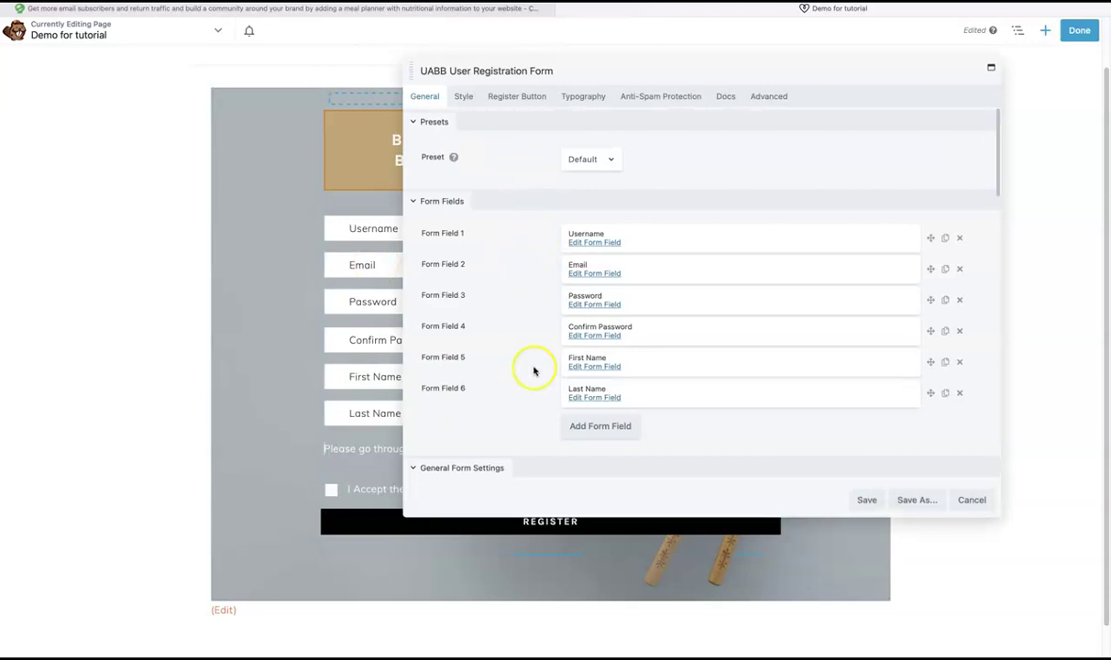
scroll(537, 389, "down", 2)
scroll(536, 389, "up", 3)
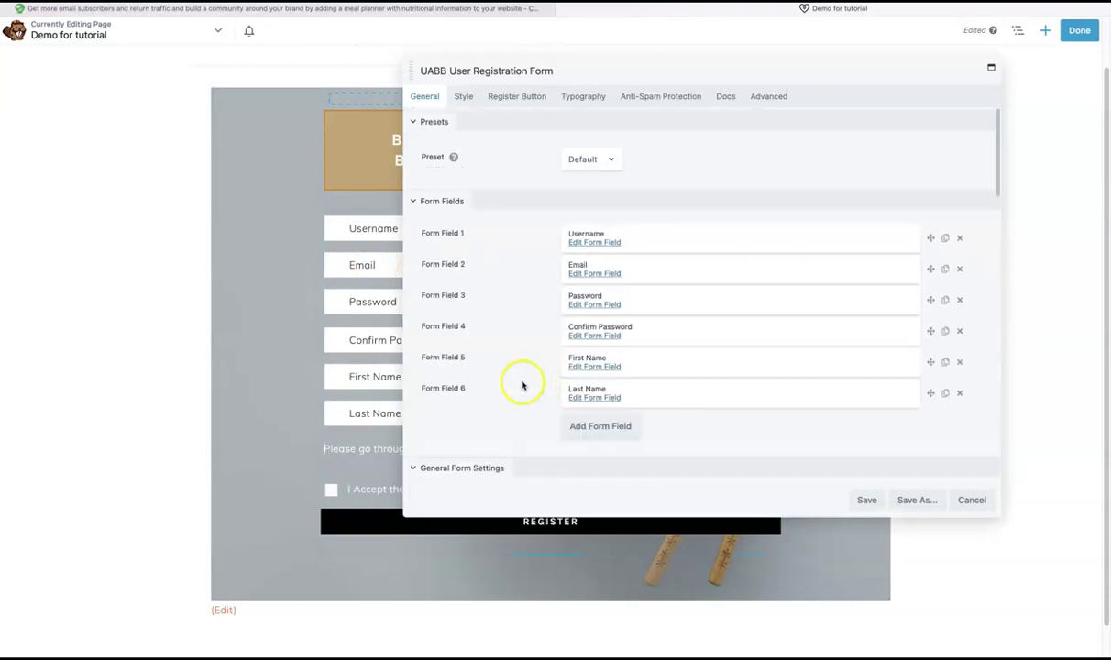
left_click(867, 500)
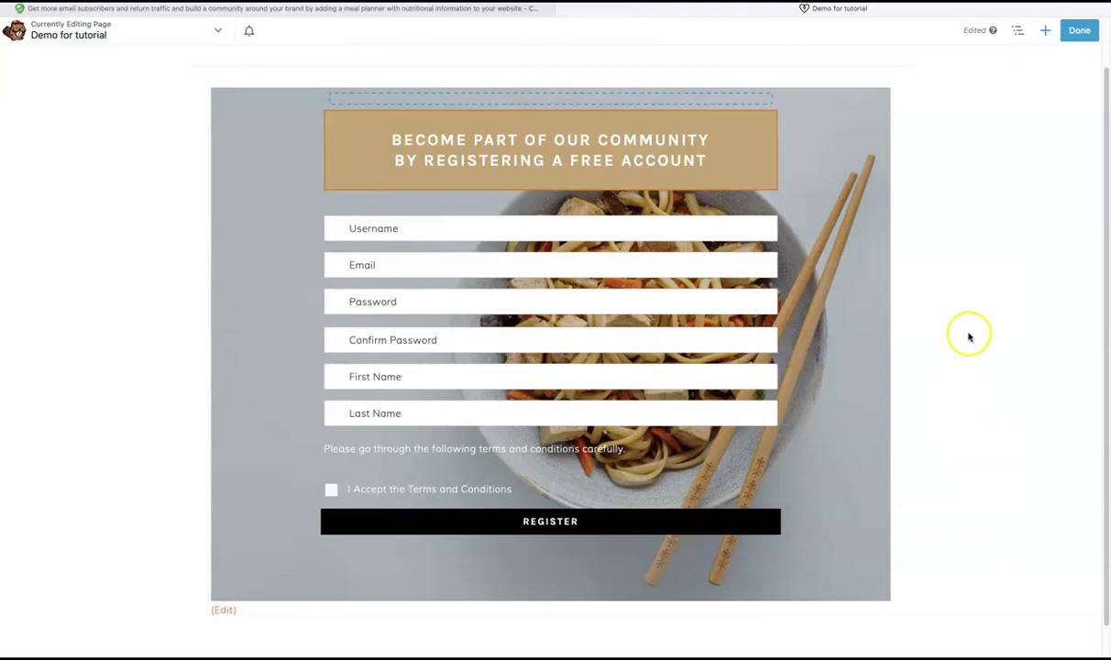